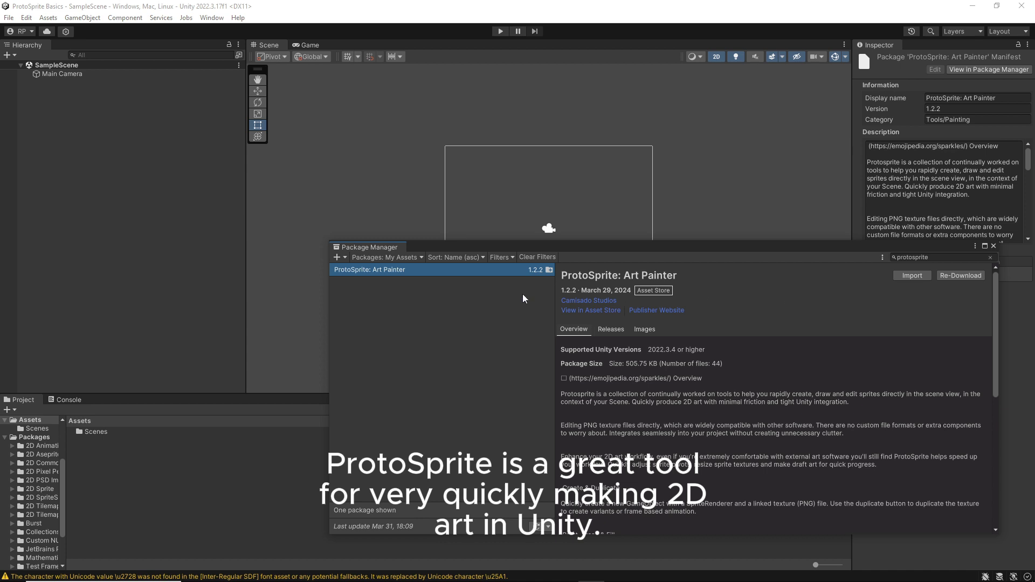
# Import the ProtoSprite: Art Painter package with its dependencies and all its files, and close the Package Manager.
pyautogui.click(974, 279)
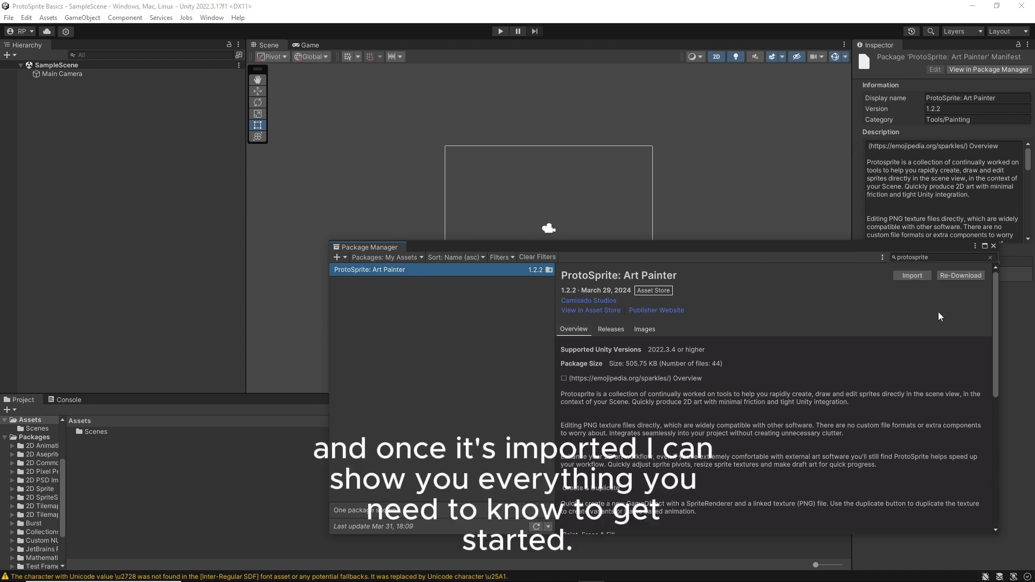
pyautogui.click(917, 277)
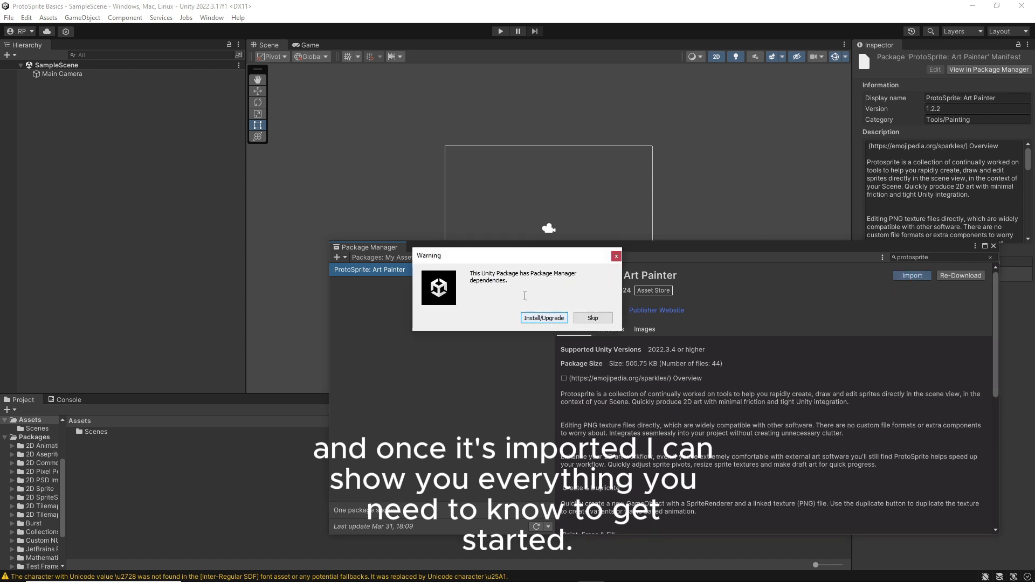
pyautogui.click(545, 318)
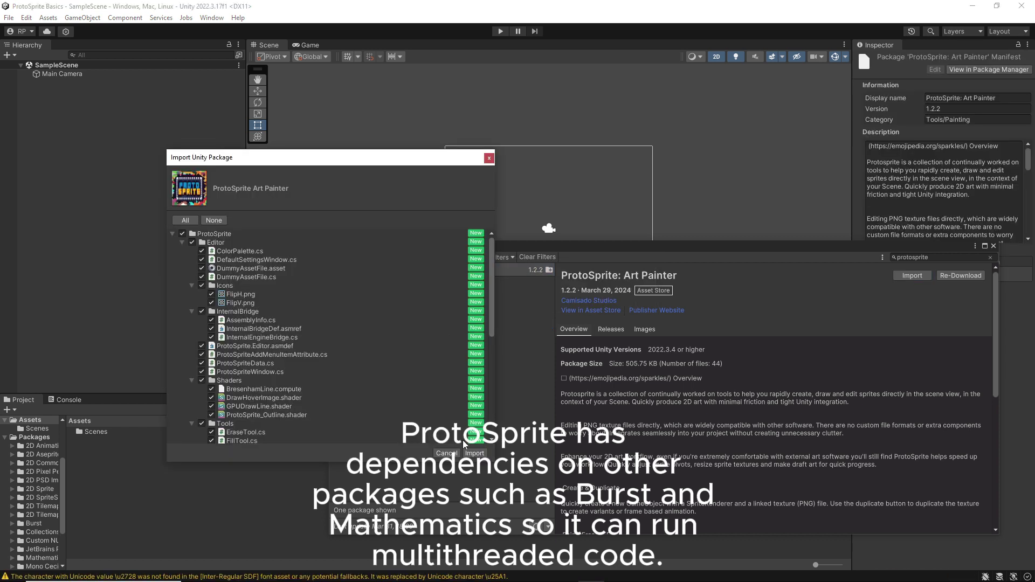
pyautogui.click(475, 454)
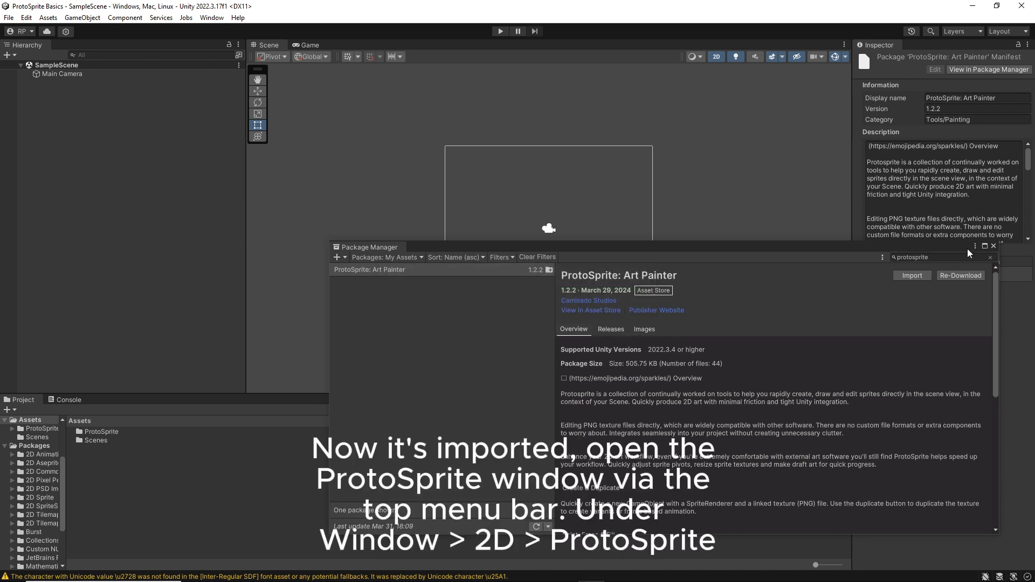
pyautogui.click(994, 247)
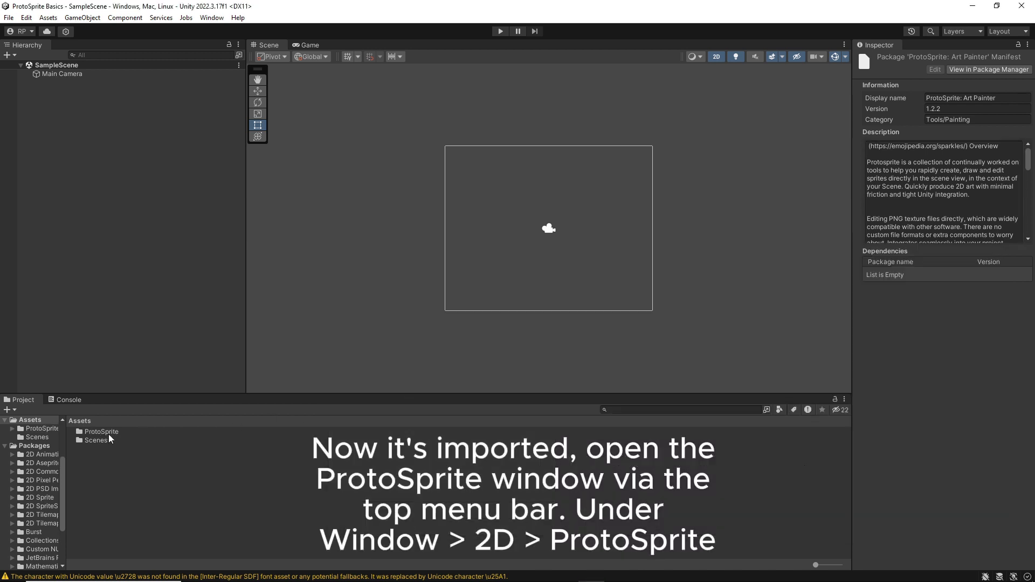
# Open the ProtoSprite window and dock it as a narrow column between the Hierarchy and the Scene view.
pyautogui.click(212, 18)
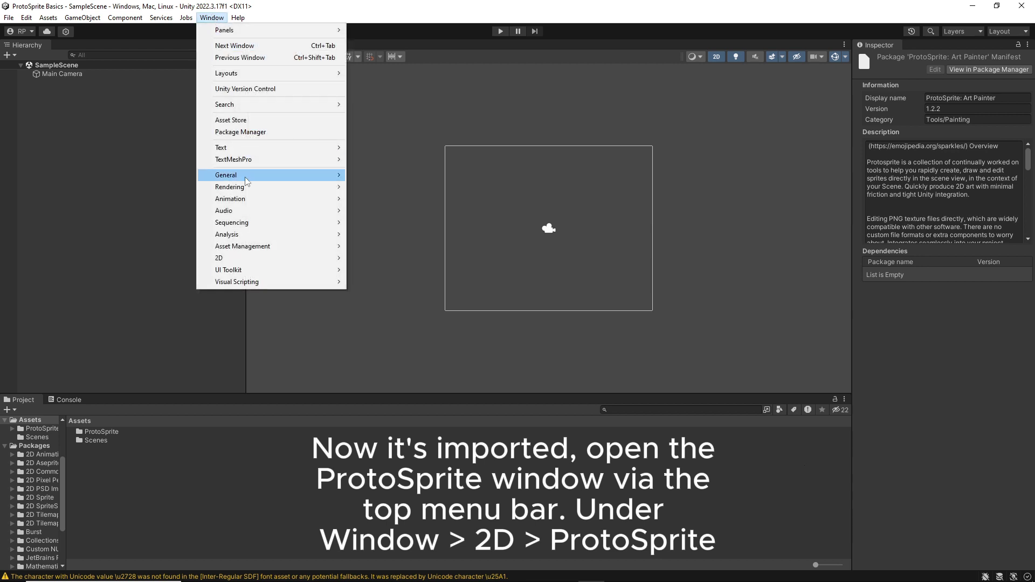
pyautogui.moveTo(232, 258)
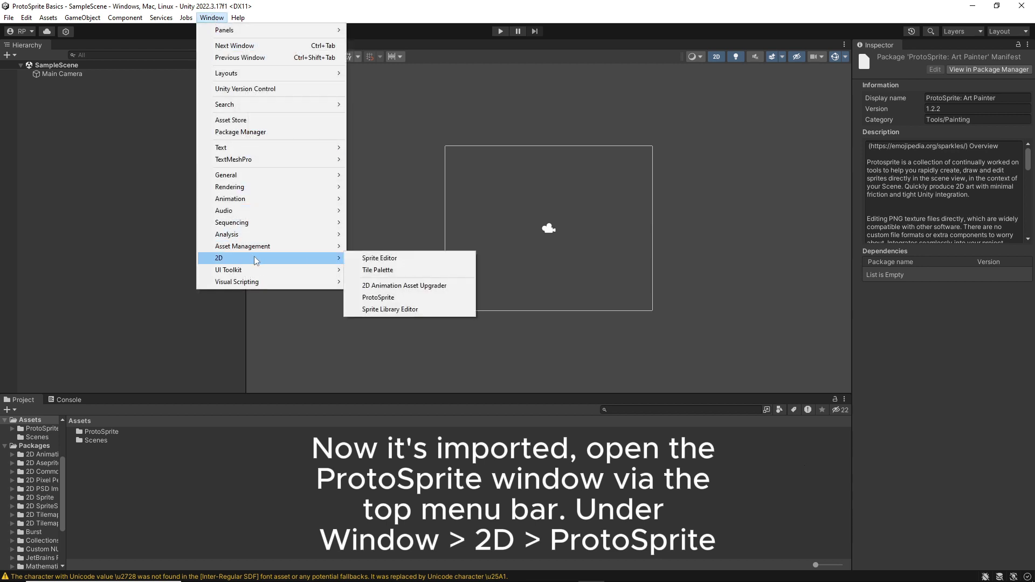
pyautogui.click(380, 299)
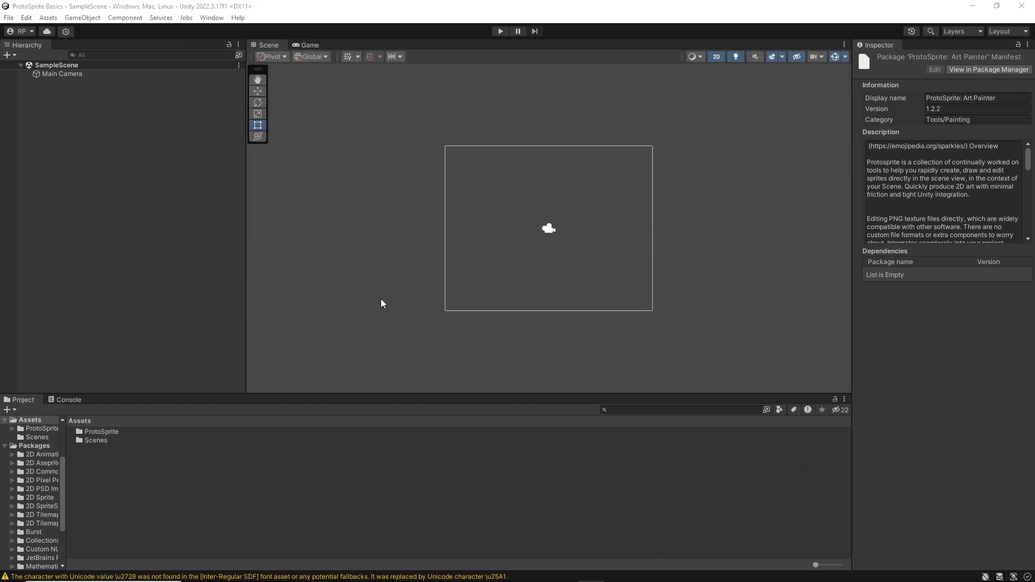
pyautogui.moveTo(278, 178); pyautogui.dragTo(315, 179)
pyautogui.moveTo(449, 177); pyautogui.dragTo(380, 189)
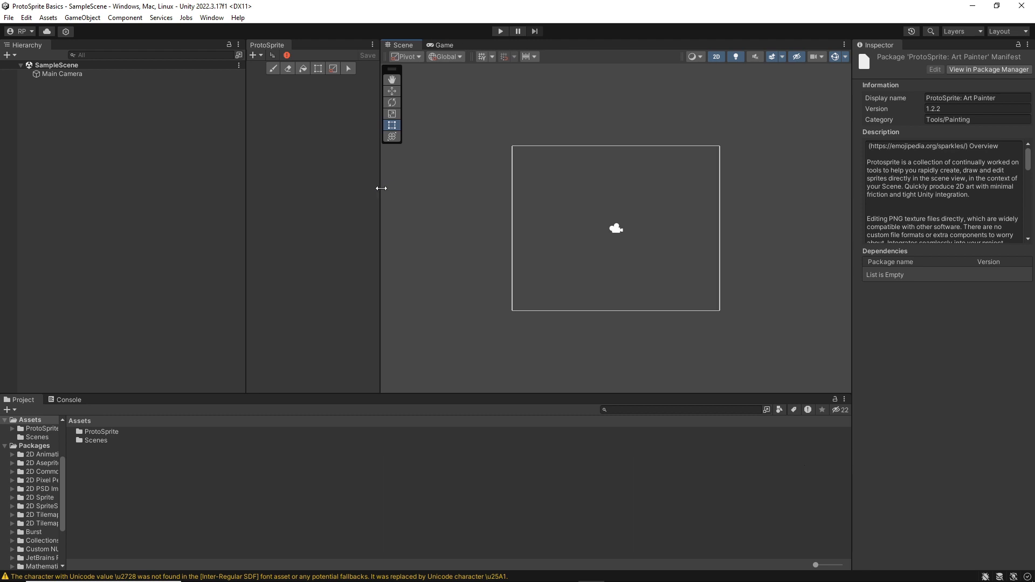
# Set the tool handle rotation to Global and keep the Scene view in 2D mode.
pyautogui.click(397, 203)
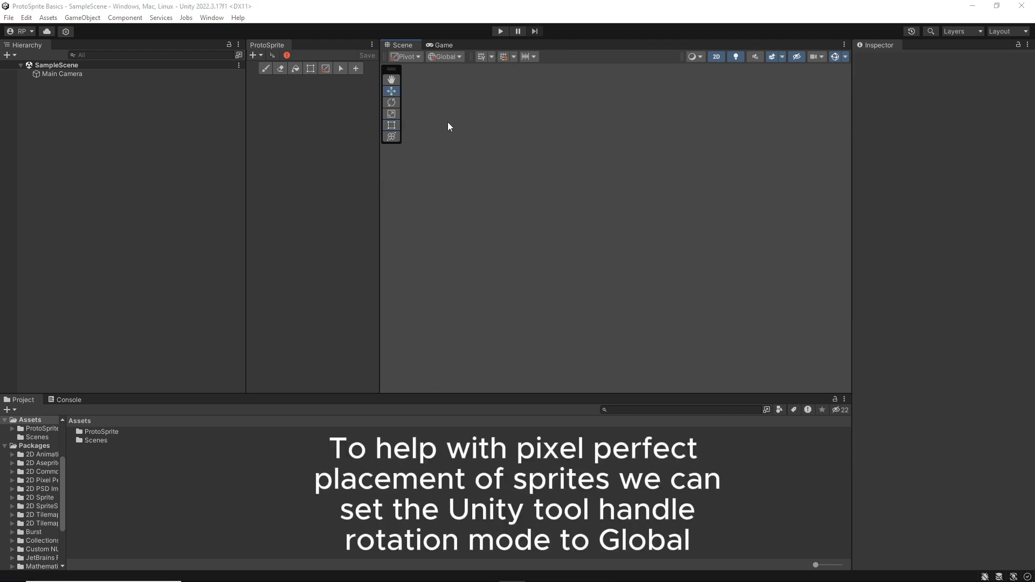
pyautogui.click(461, 57)
pyautogui.click(458, 70)
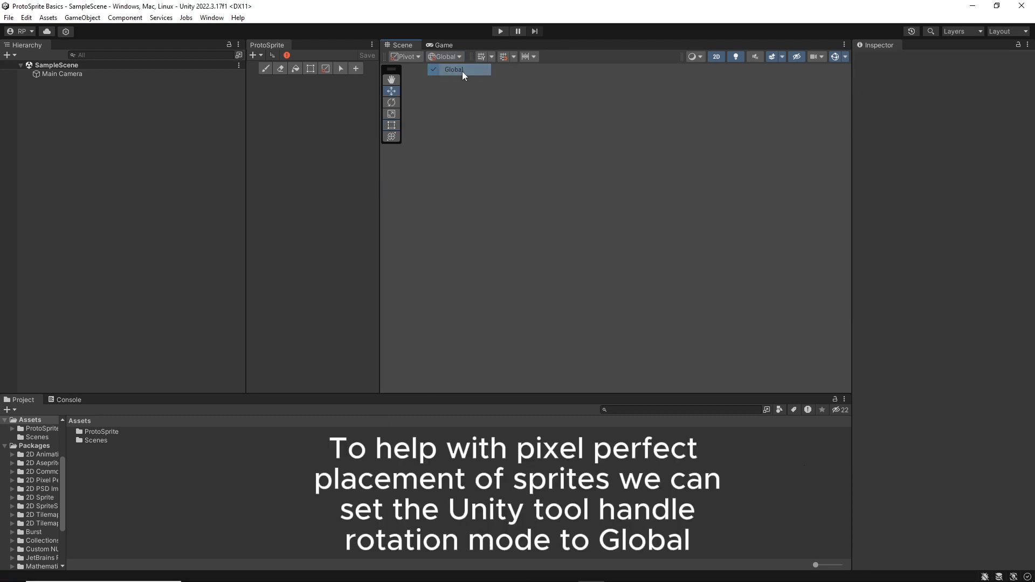
pyautogui.click(717, 59)
pyautogui.click(719, 58)
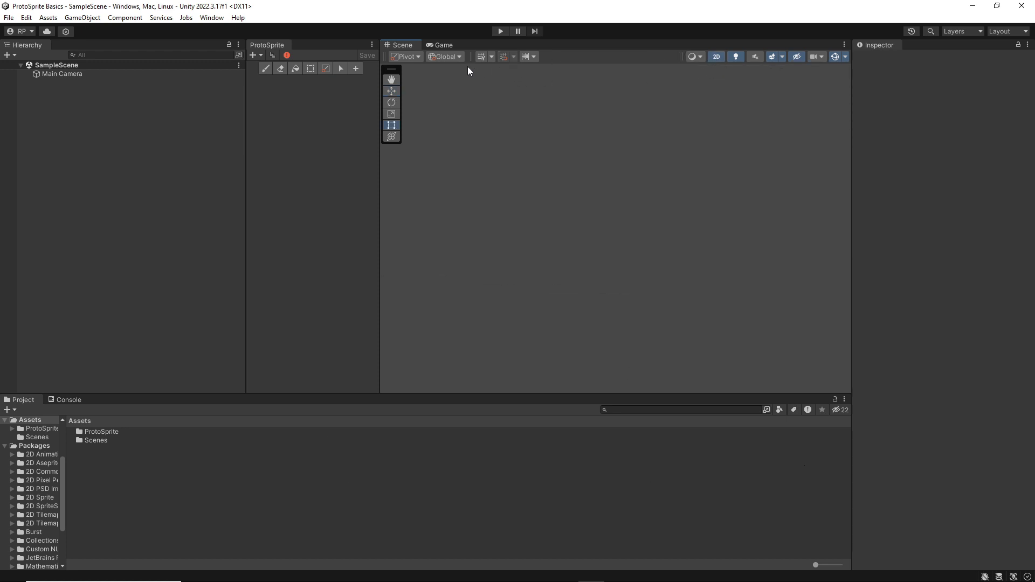
# With the Move tool active, set the snapping grid size to 1/16 and enable grid snapping.
pyautogui.click(392, 91)
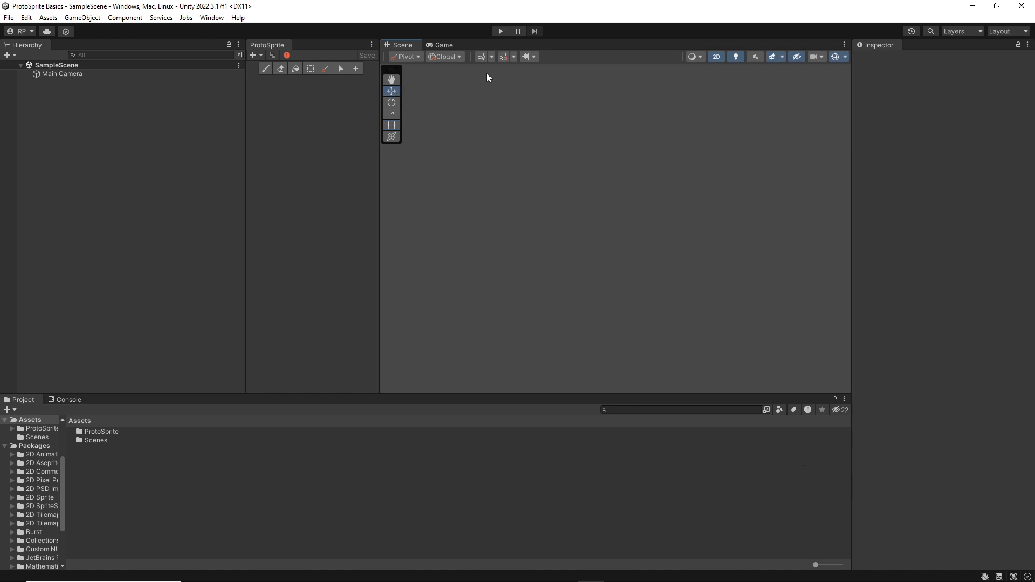
pyautogui.click(514, 56)
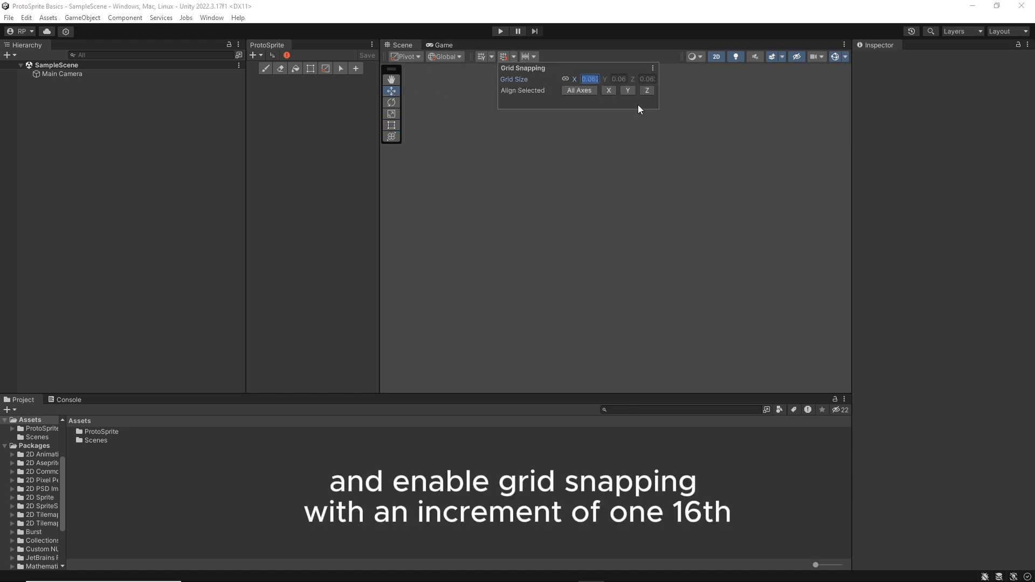
pyautogui.write('1/1')
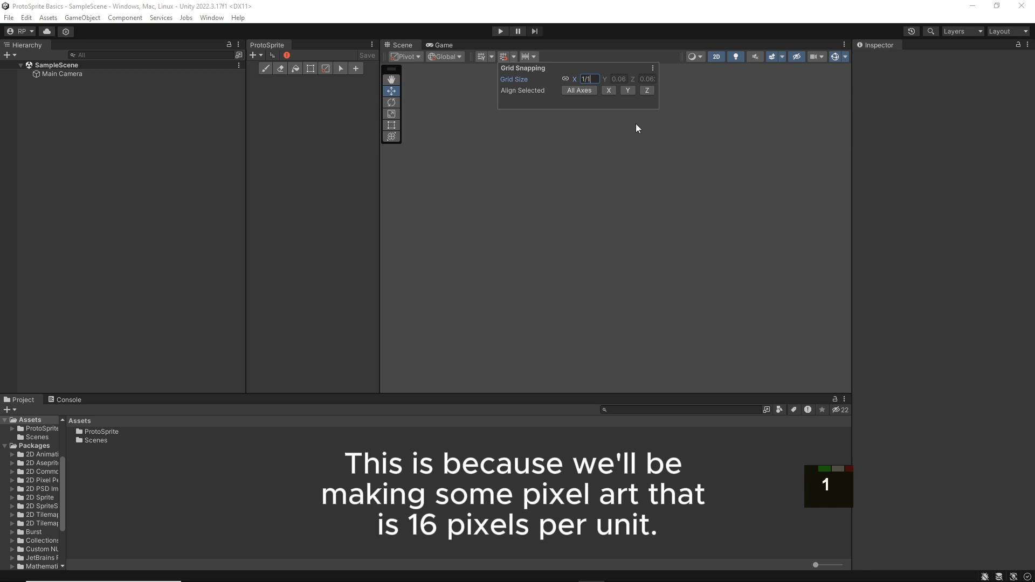
pyautogui.write('6')
pyautogui.press('Return')
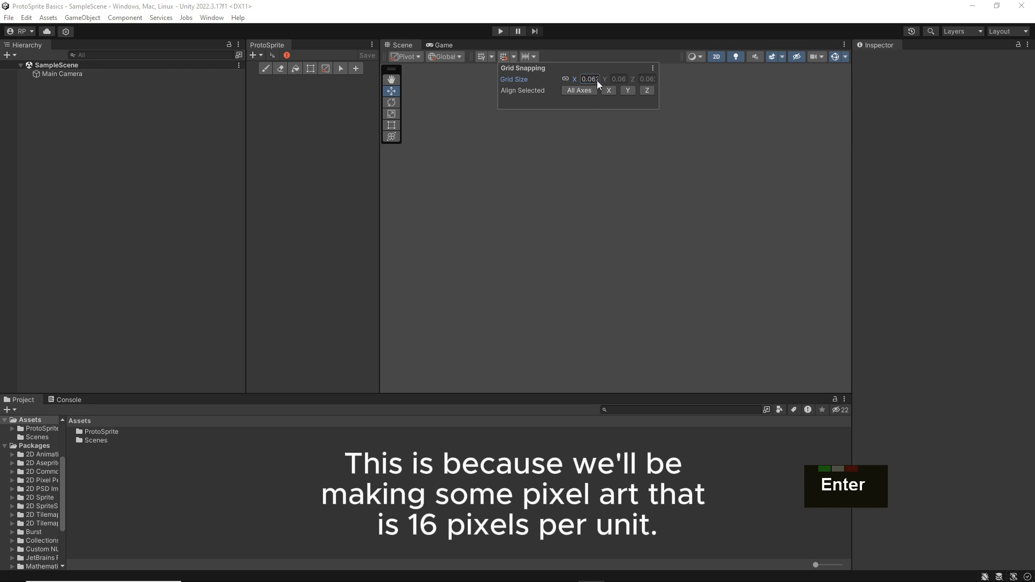
pyautogui.click(505, 56)
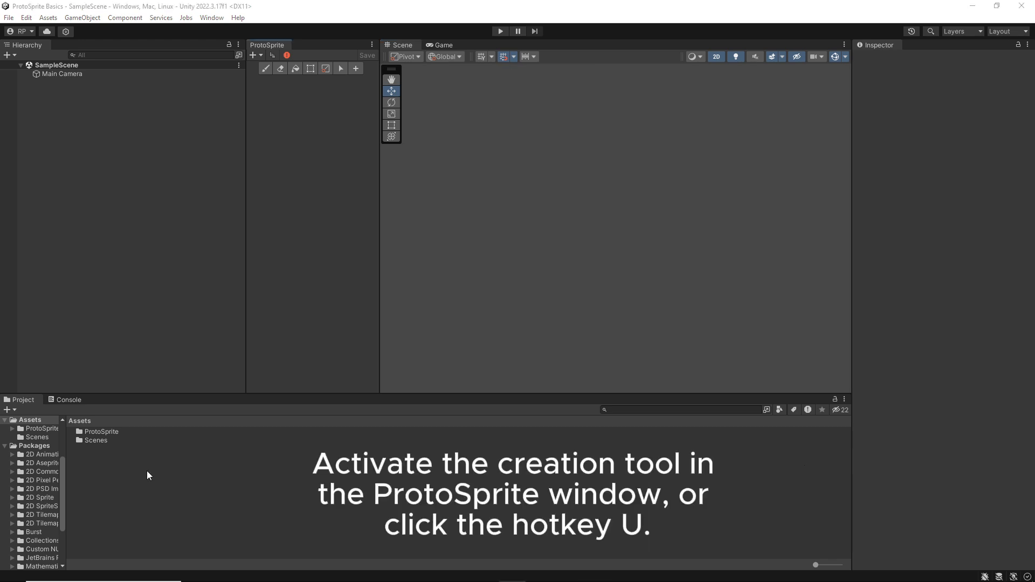
# Create a wide dark brown rectangular sprite at 16 pixels per unit low in the scene and save it as Ground.
pyautogui.click(355, 68)
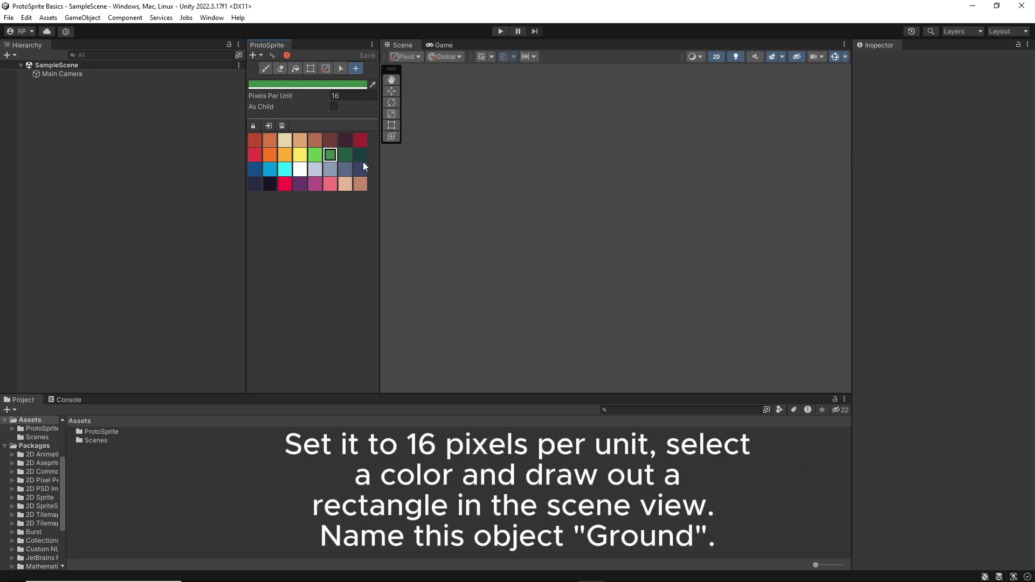
pyautogui.click(330, 142)
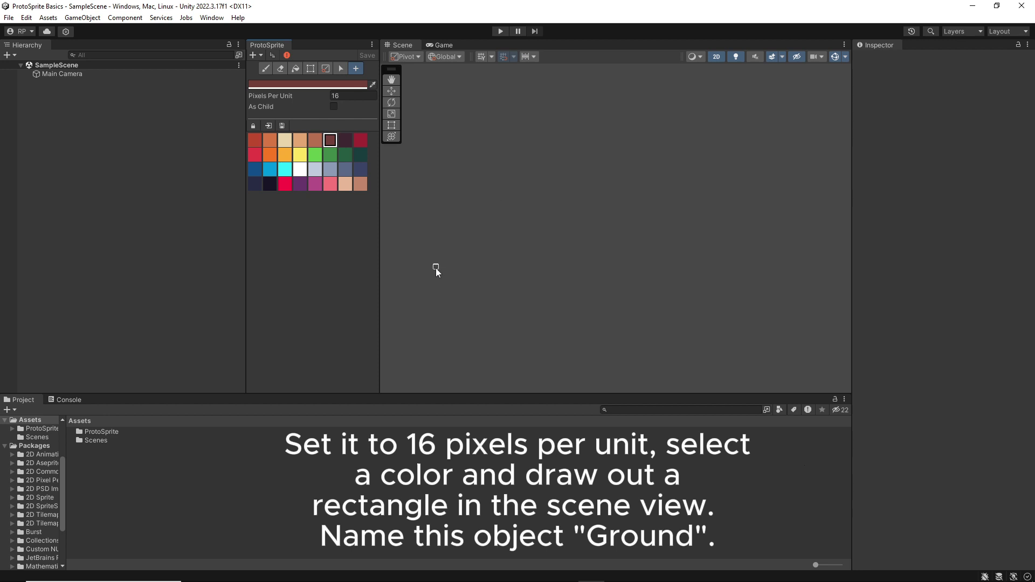
pyautogui.moveTo(409, 299); pyautogui.dragTo(814, 357)
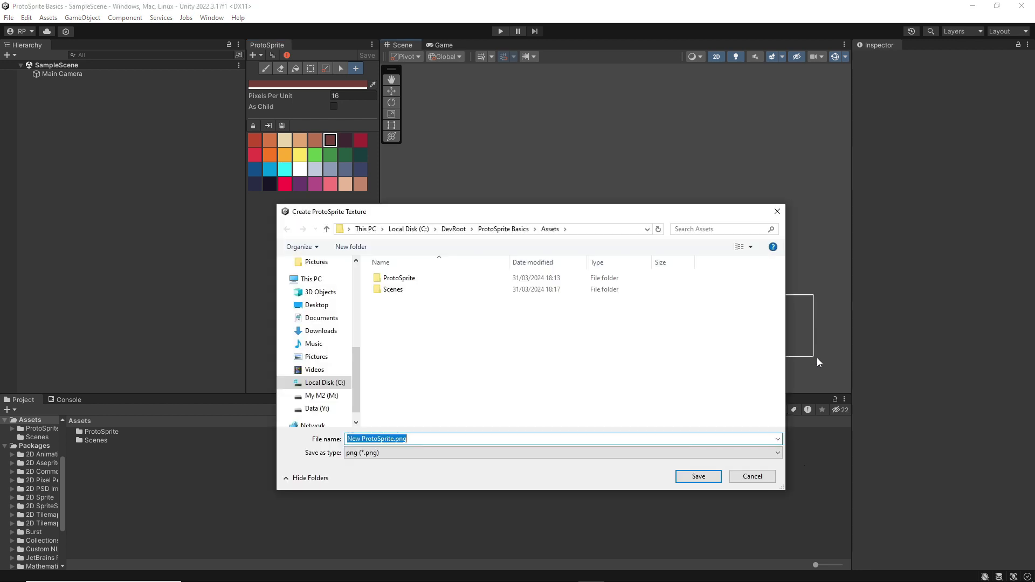
pyautogui.write('Ground')
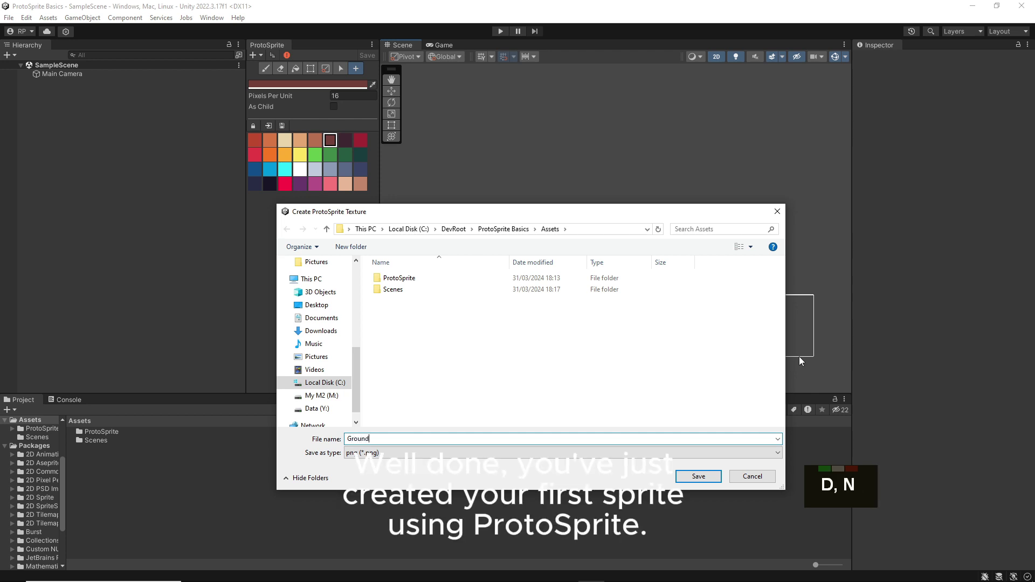
pyautogui.press('Return')
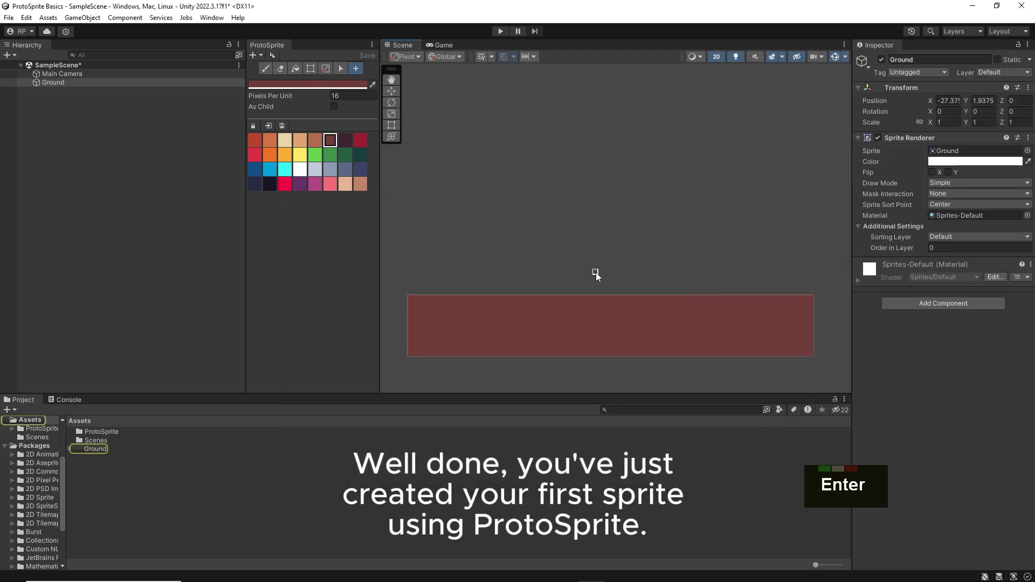
pyautogui.press('w')
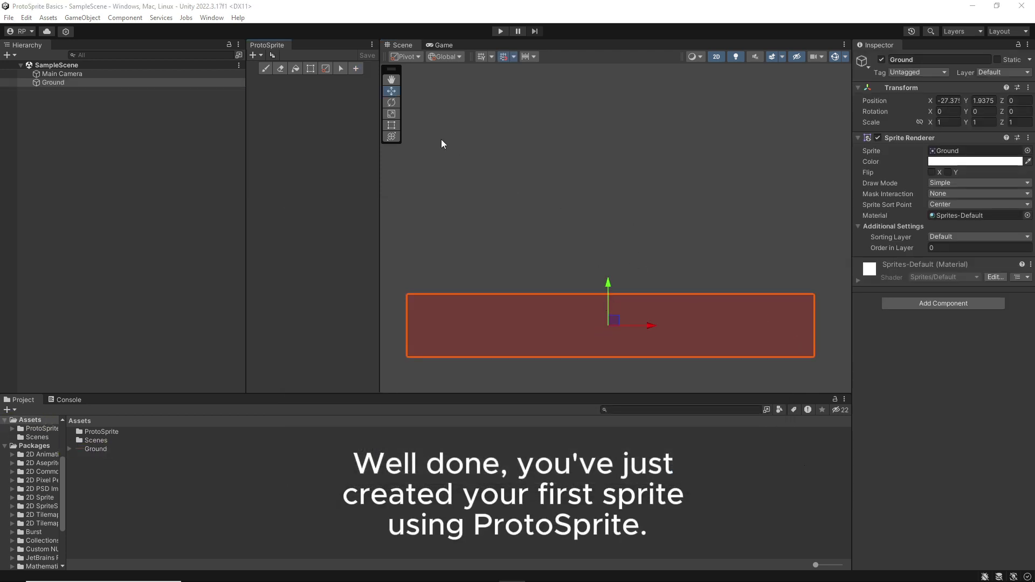
# Create a near-black upright rectangular sprite standing on the middle of the ground and save it as Flag.
pyautogui.click(355, 69)
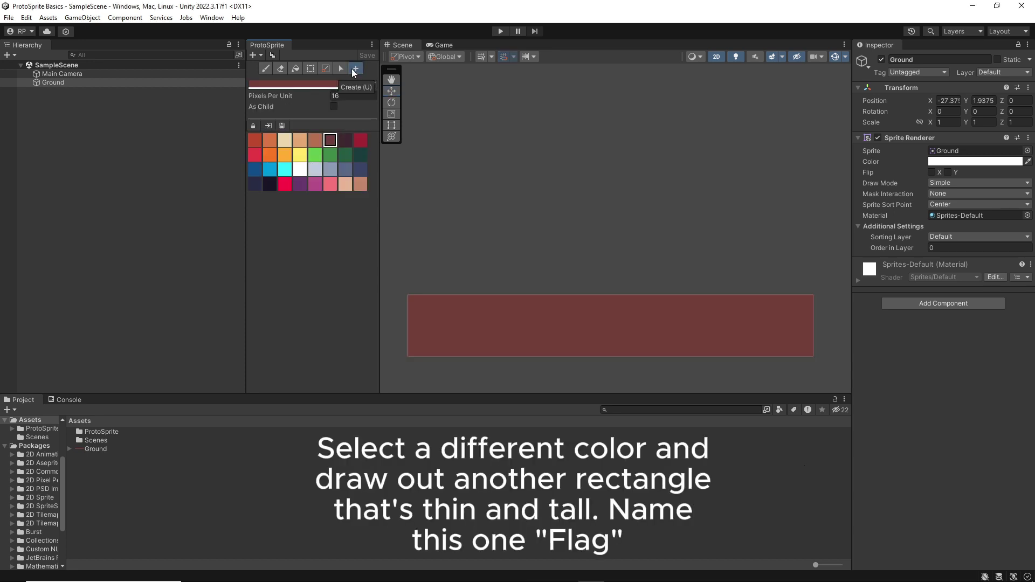
pyautogui.doubleClick(270, 184)
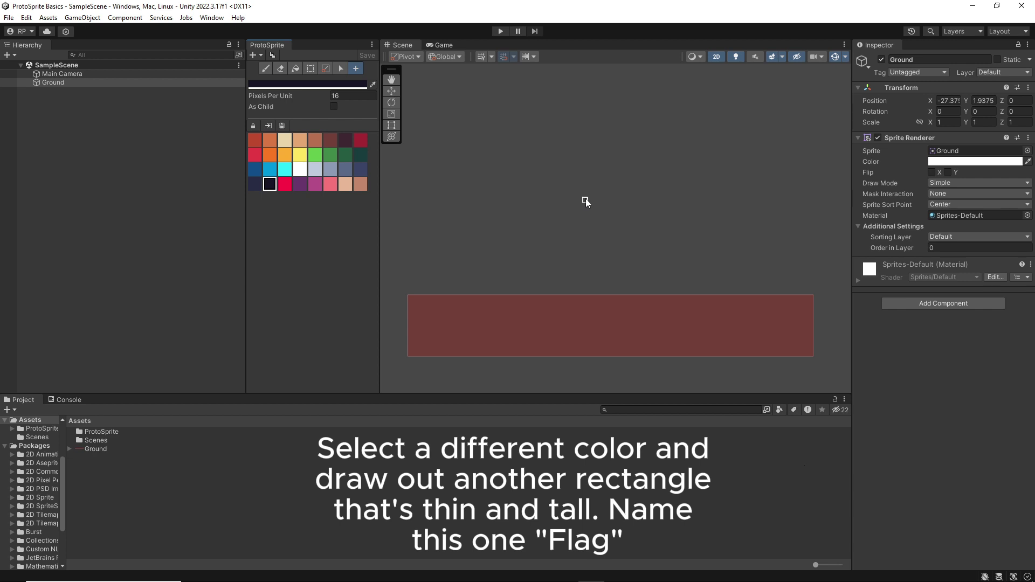
pyautogui.moveTo(583, 187); pyautogui.dragTo(667, 294)
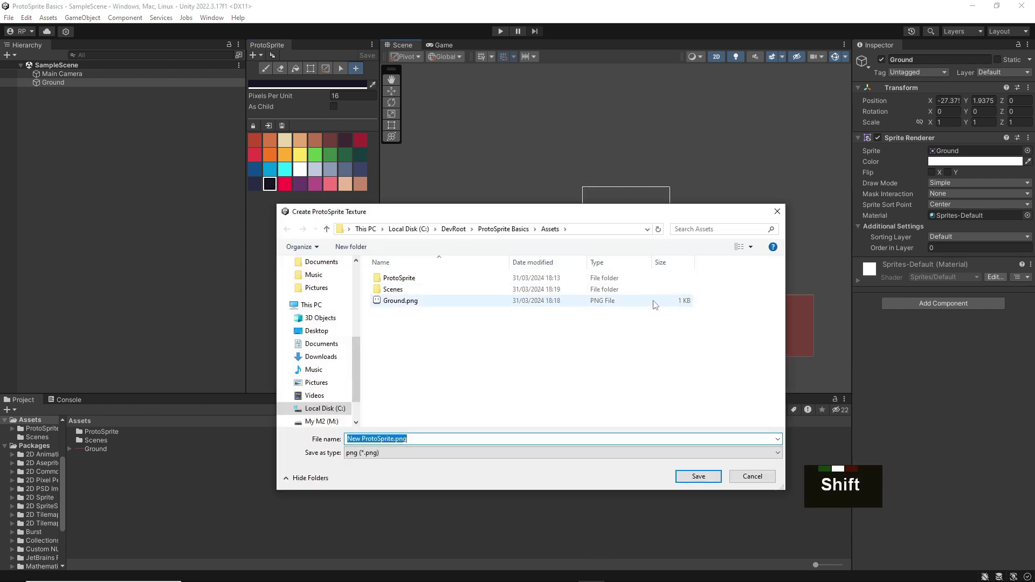
pyautogui.write('Flag')
pyautogui.press('Return')
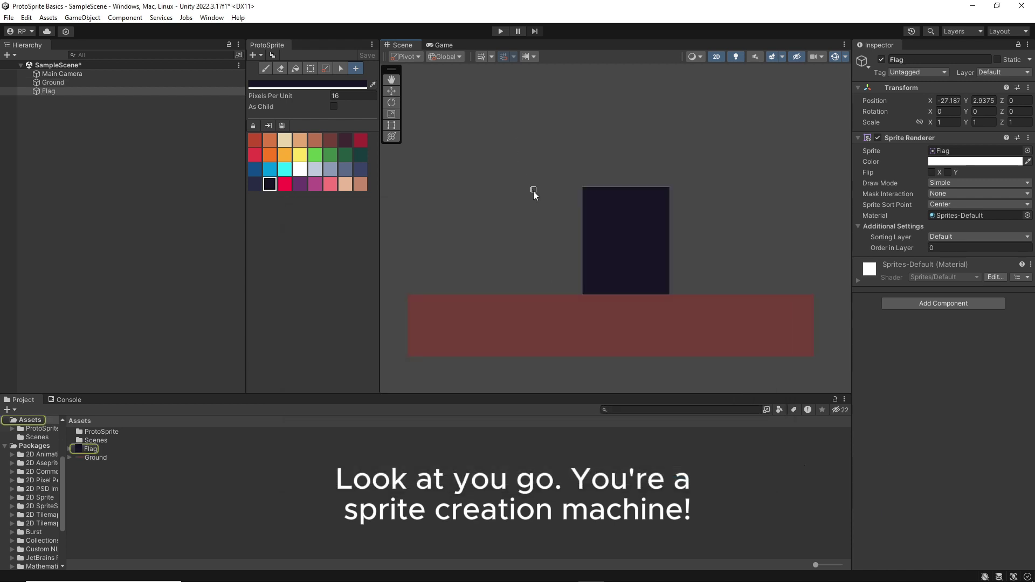
# Erase the entire contents of the Flag sprite with a circular eraser of size 14.
pyautogui.press('d')
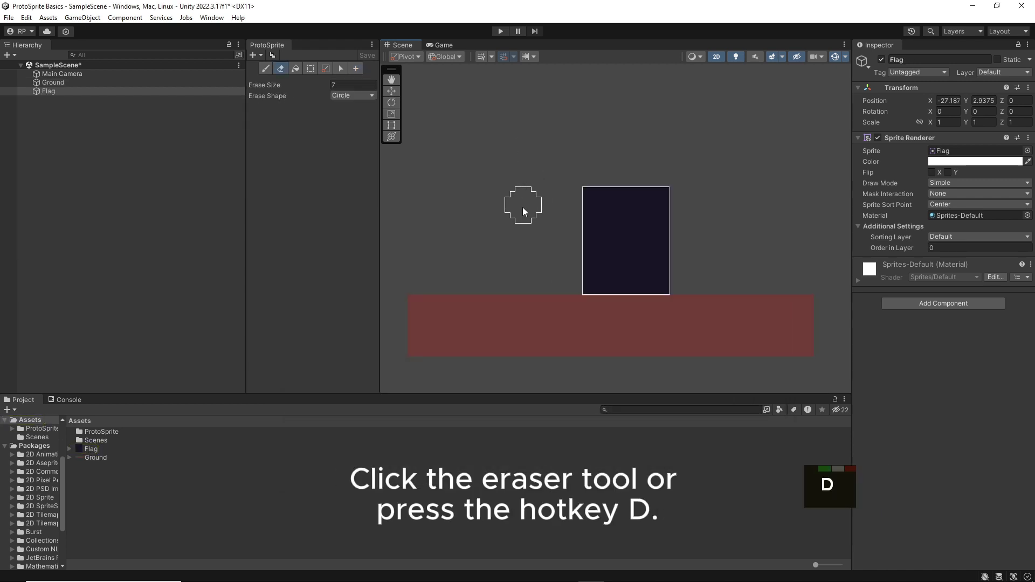
pyautogui.moveTo(517, 207)
pyautogui.keyDown('ctrl'); pyautogui.mouseDown()
pyautogui.moveTo(483, 210)
pyautogui.moveTo(700, 209)
pyautogui.moveTo(497, 206)
pyautogui.moveTo(692, 216)
pyautogui.moveTo(514, 209)
pyautogui.moveTo(573, 205)
pyautogui.moveTo(663, 233)
pyautogui.moveTo(576, 290)
pyautogui.mouseUp(); pyautogui.keyUp('ctrl')
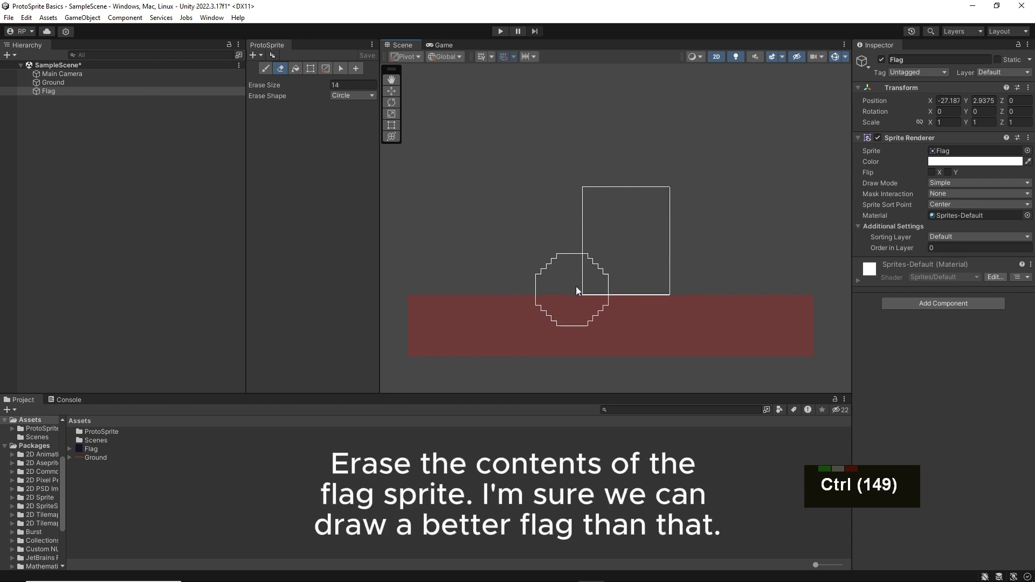
# Paint a near-black stepped base at the Flag sprite's bottom centre and a straight vertical pole up to near its top edge, with brush size 1.
pyautogui.press('b')
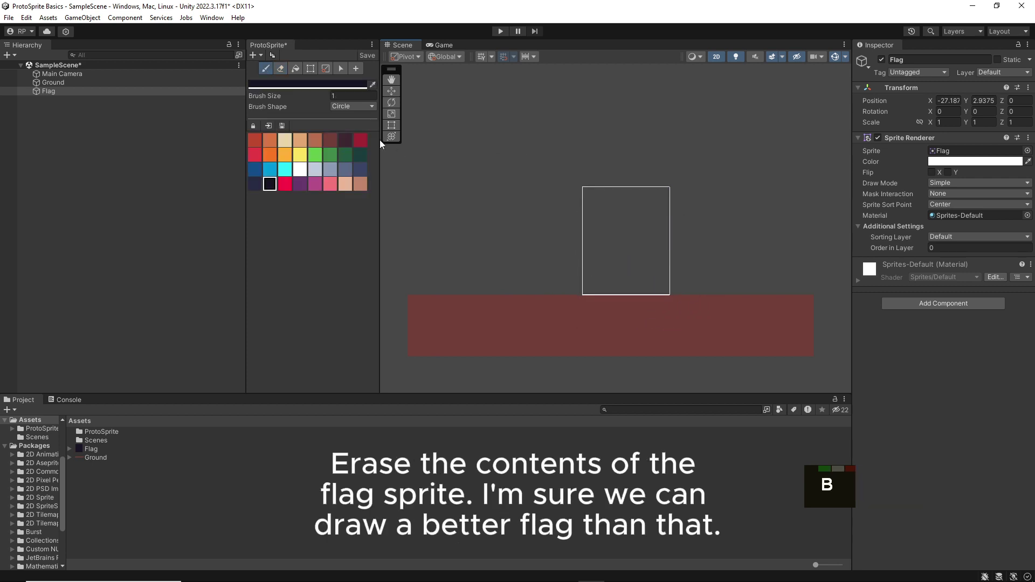
pyautogui.click(273, 186)
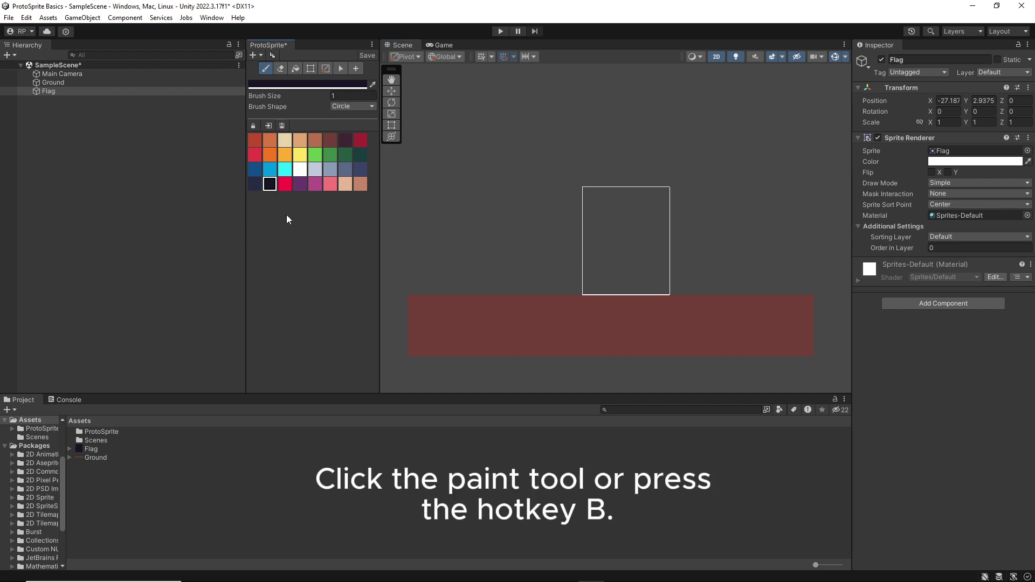
pyautogui.doubleClick(625, 292)
pyautogui.doubleClick(624, 289)
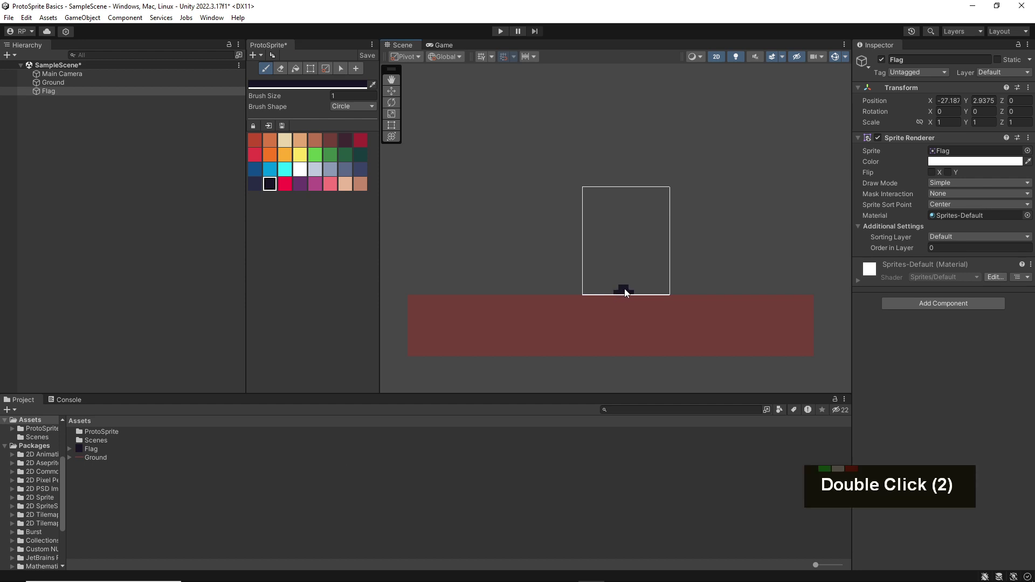
pyautogui.doubleClick(628, 286)
pyautogui.doubleClick(626, 283)
pyautogui.doubleClick(631, 292)
pyautogui.doubleClick(636, 292)
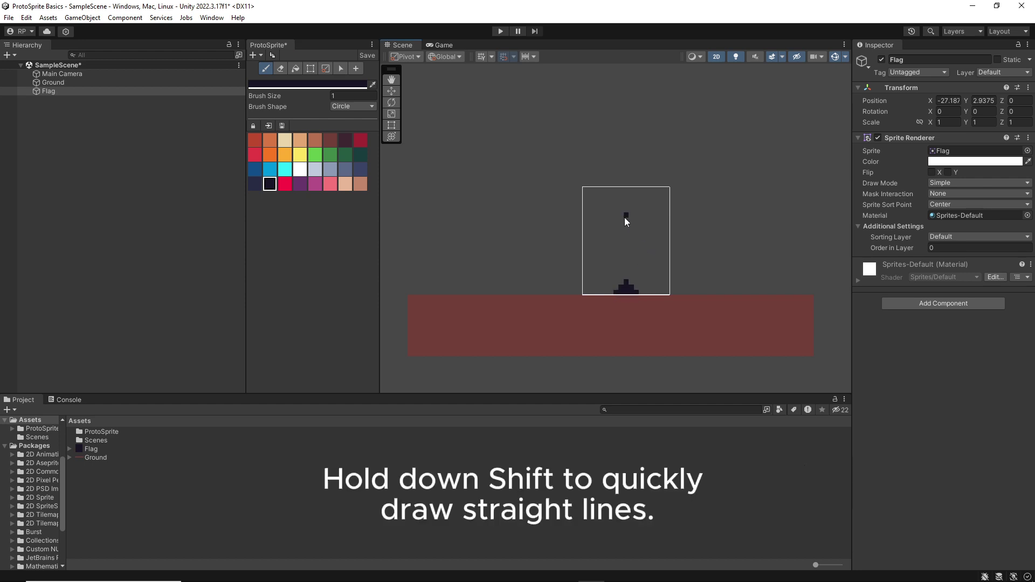
pyautogui.press('shift')
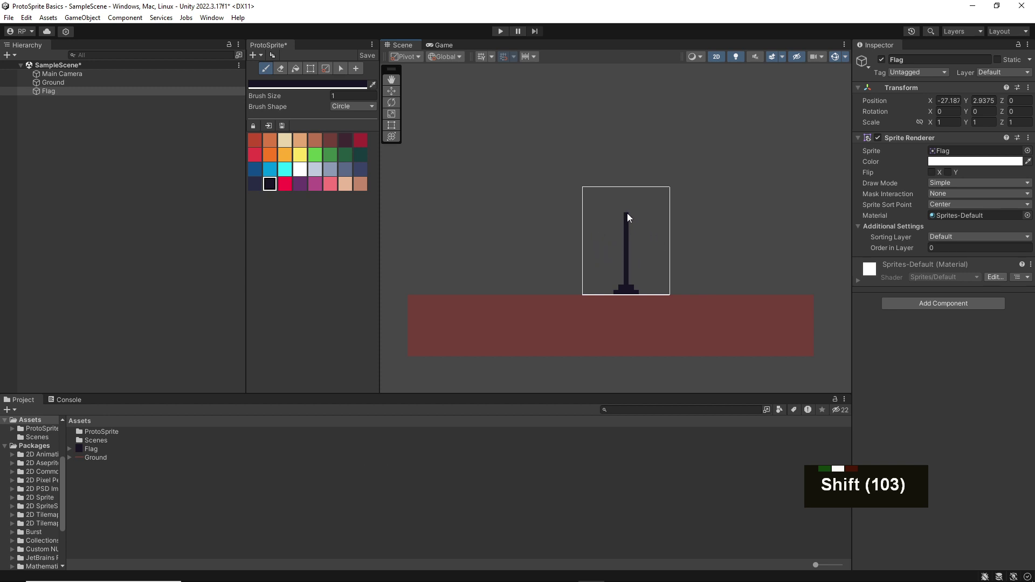
pyautogui.keyDown('shift'); pyautogui.click(628, 197); pyautogui.keyUp('shift')
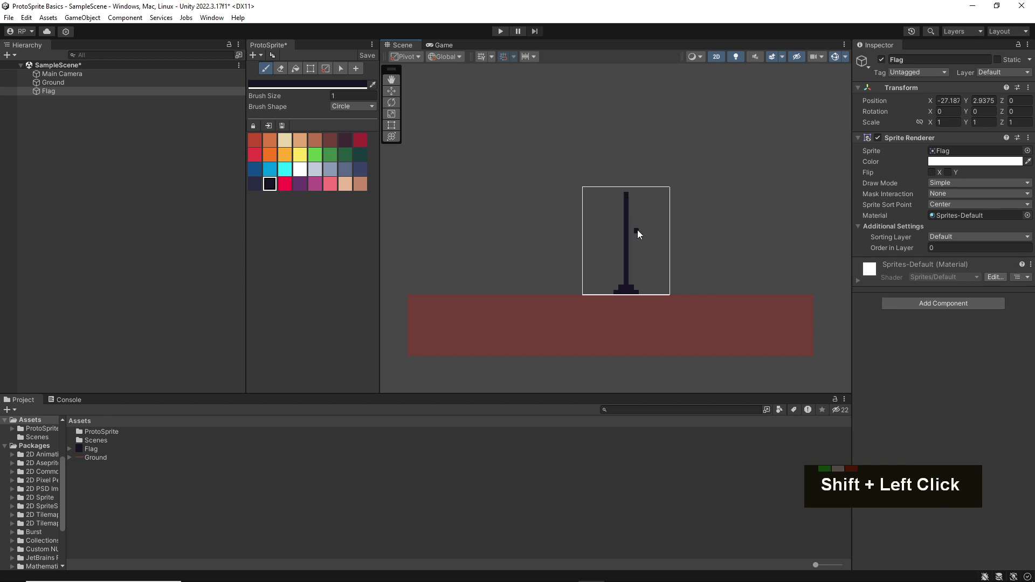
# Outline a bright red triangular pennant beside the upper pole with brush size 1 and fill it contiguously with 4-way connectivity.
pyautogui.click(285, 184)
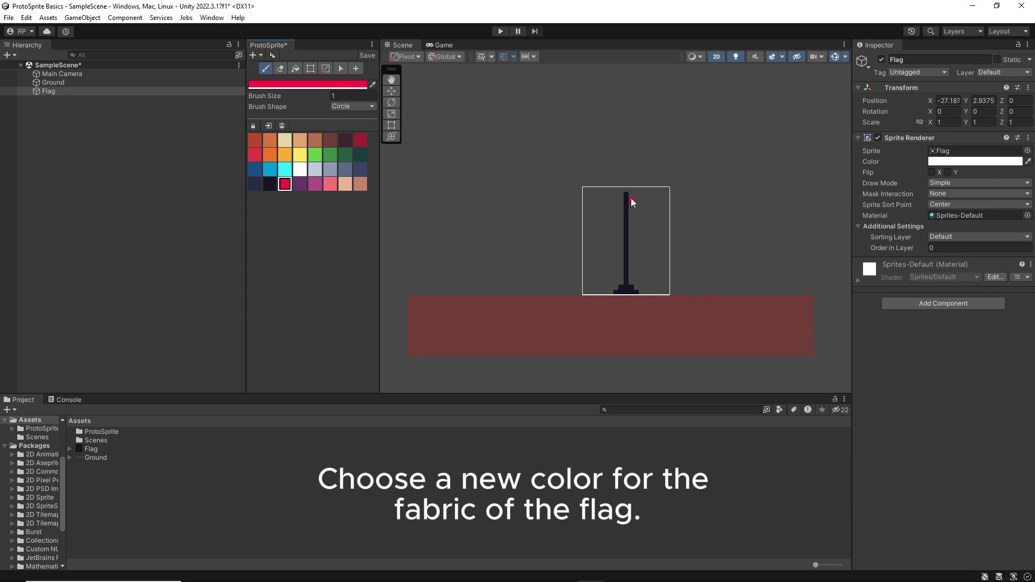
pyautogui.keyDown('shift'); pyautogui.click(663, 214); pyautogui.keyUp('shift')
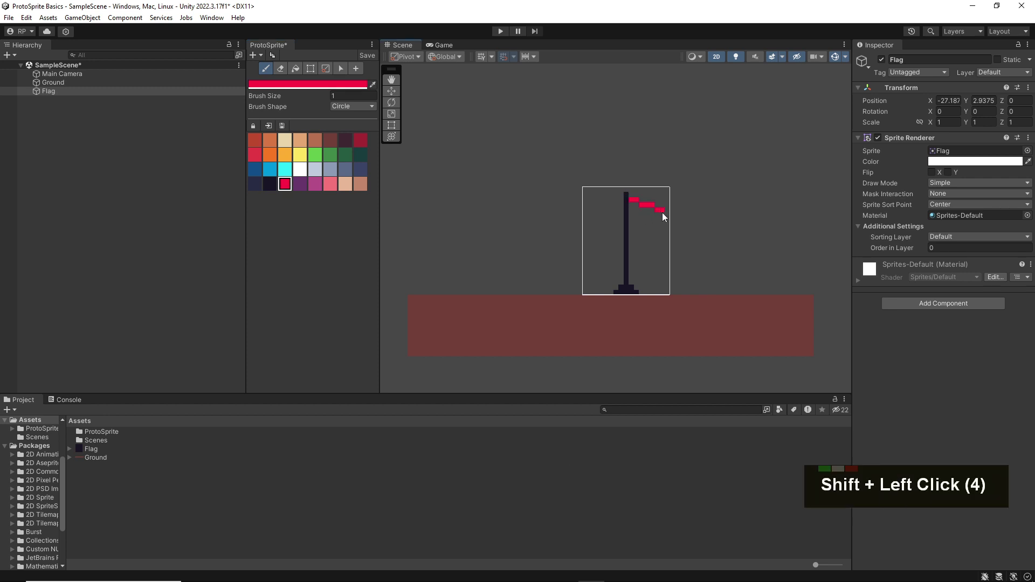
pyautogui.keyDown('shift'); pyautogui.click(633, 228); pyautogui.keyUp('shift')
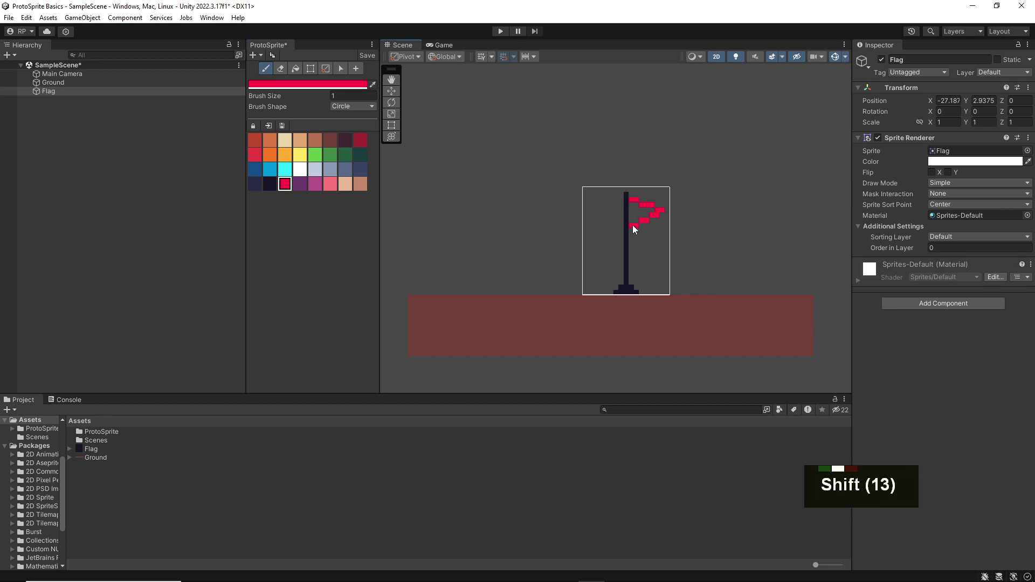
pyautogui.keyDown('shift'); pyautogui.click(633, 222); pyautogui.keyUp('shift')
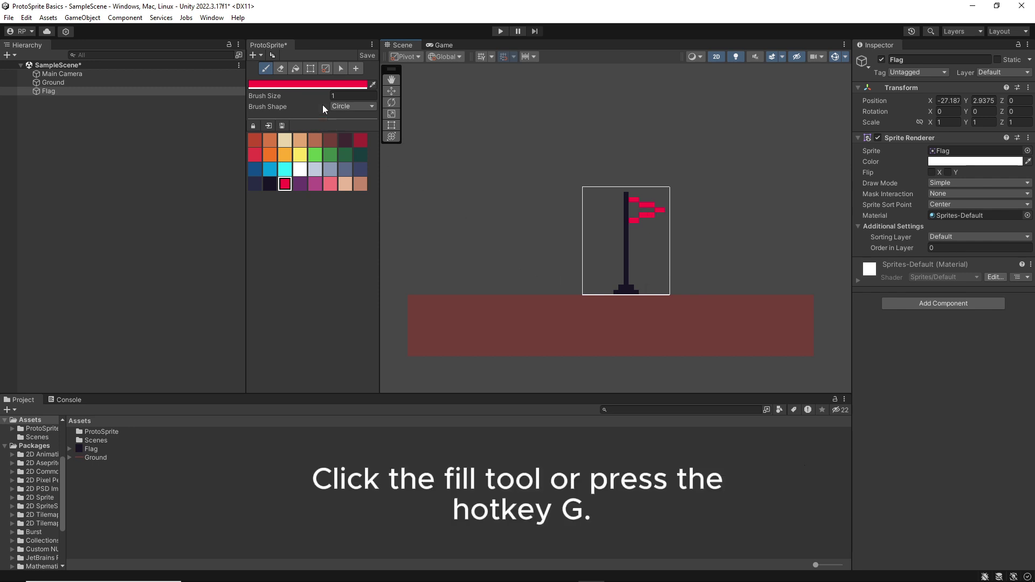
pyautogui.click(296, 69)
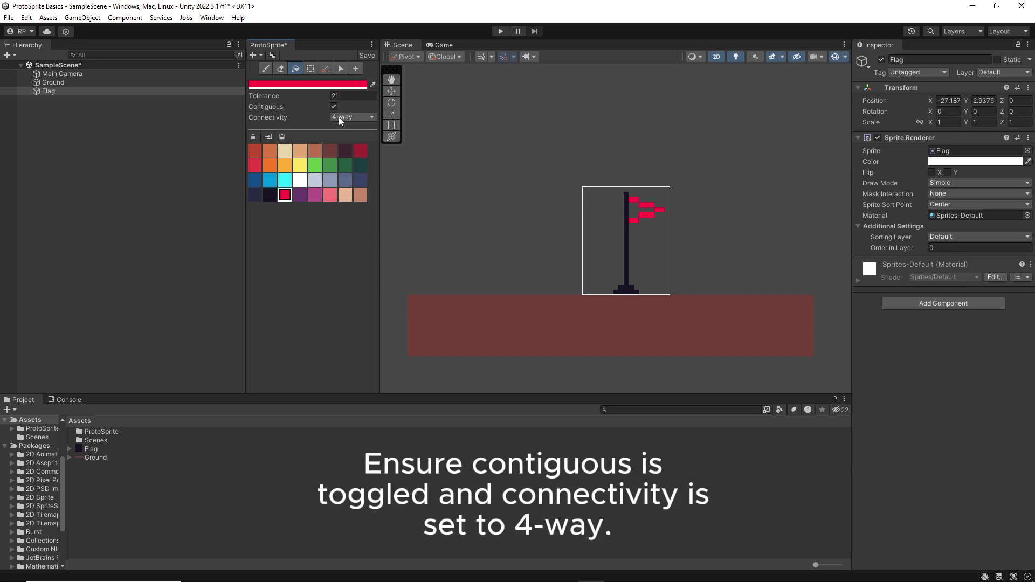
pyautogui.click(632, 210)
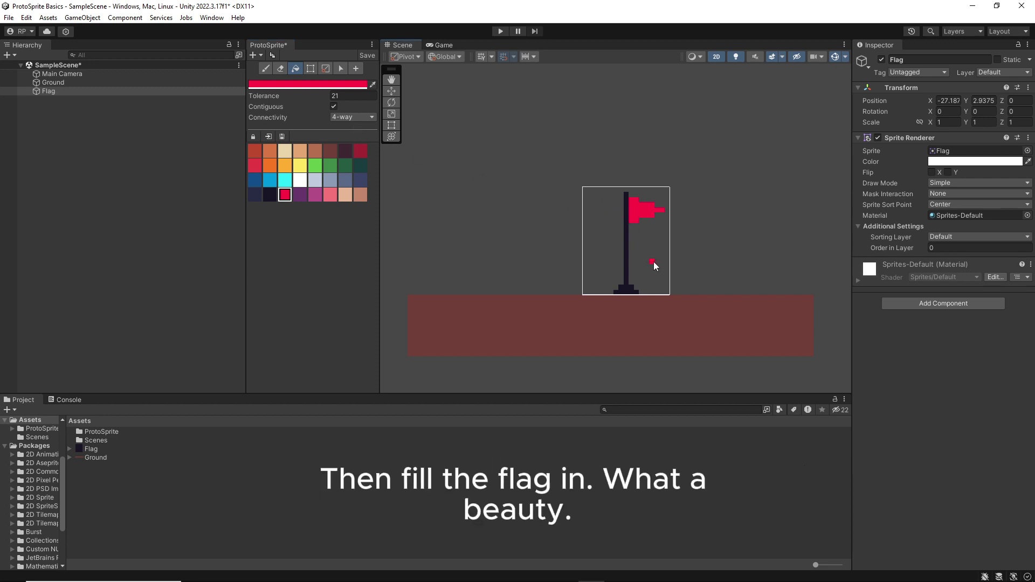
# Try moving the Flag sprite slightly up off the ground using its central pivot.
pyautogui.press('c')
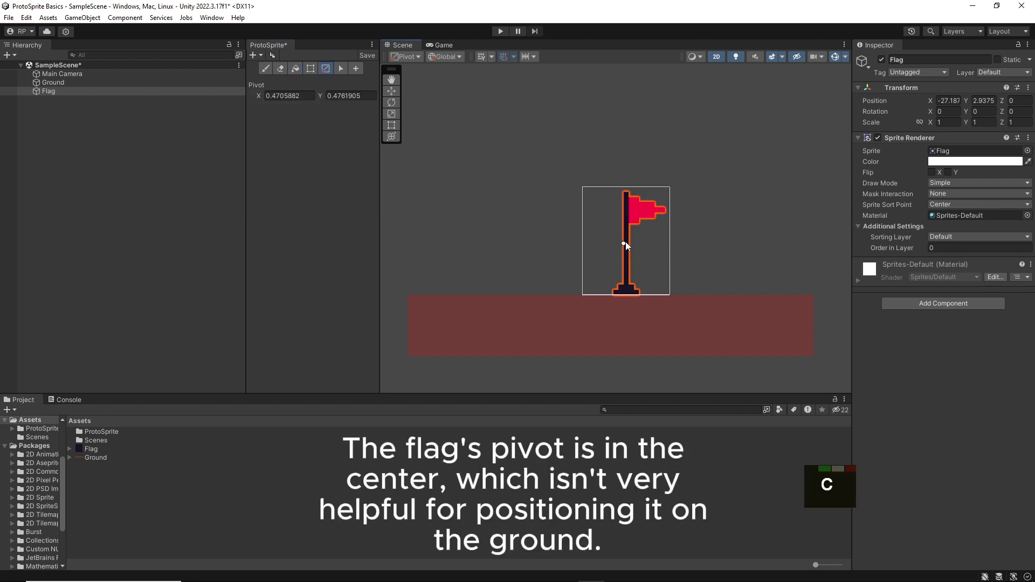
pyautogui.press('w')
pyautogui.moveTo(643, 248)
pyautogui.mouseDown()
pyautogui.moveTo(659, 210)
pyautogui.moveTo(627, 219)
pyautogui.moveTo(632, 231)
pyautogui.mouseUp()
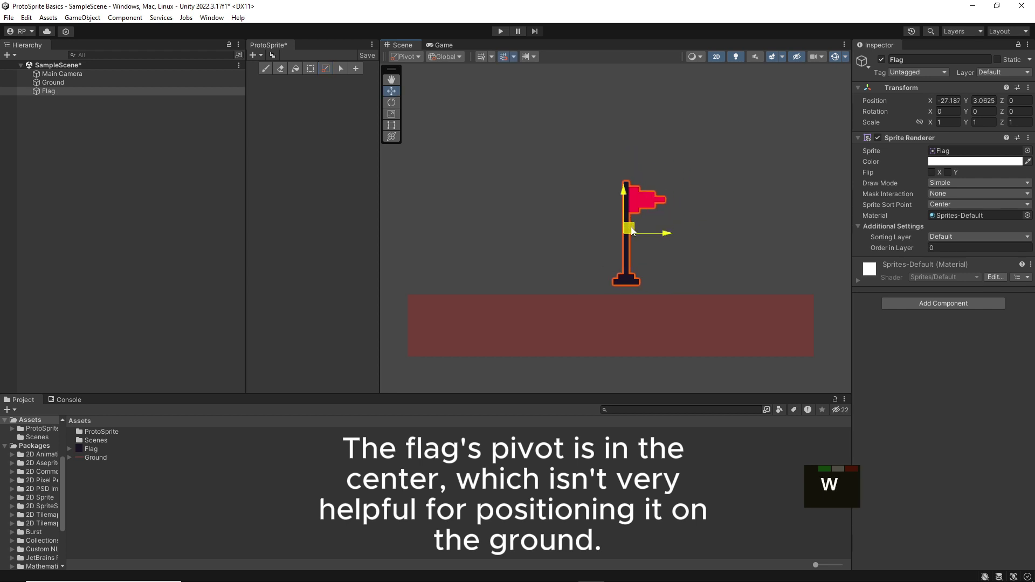
# Move the Flag sprite's pivot to the bottom of its base and place the flag back on top of the ground.
pyautogui.press('c')
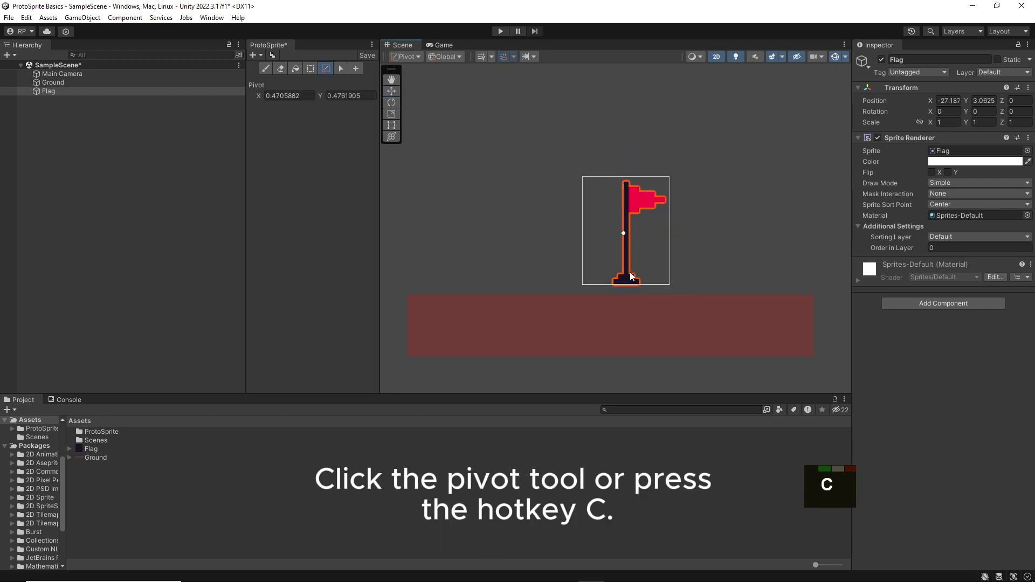
pyautogui.moveTo(633, 274); pyautogui.dragTo(671, 275)
pyautogui.keyDown('ctrl'); pyautogui.click(632, 218); pyautogui.keyUp('ctrl')
pyautogui.press('w')
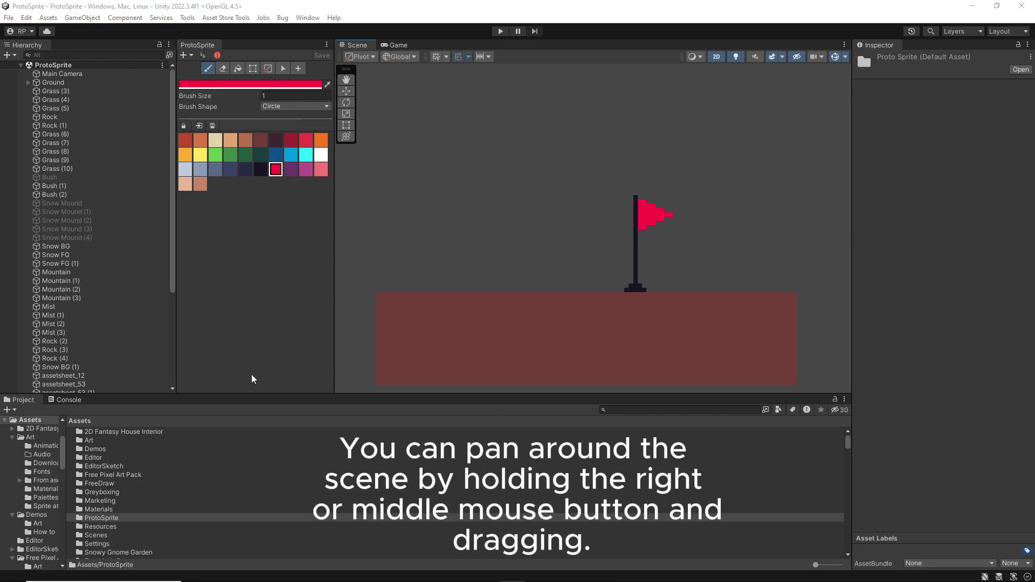
# Pan across the scene and zoom in and out around the flag and the ground.
pyautogui.moveTo(606, 256)
pyautogui.mouseDown(button='middle')
pyautogui.moveTo(587, 256)
pyautogui.moveTo(642, 241)
pyautogui.moveTo(555, 173)
pyautogui.moveTo(548, 270)
pyautogui.moveTo(588, 220)
pyautogui.moveTo(603, 246)
pyautogui.mouseUp(button='middle')
pyautogui.scroll(3, 616, 247)
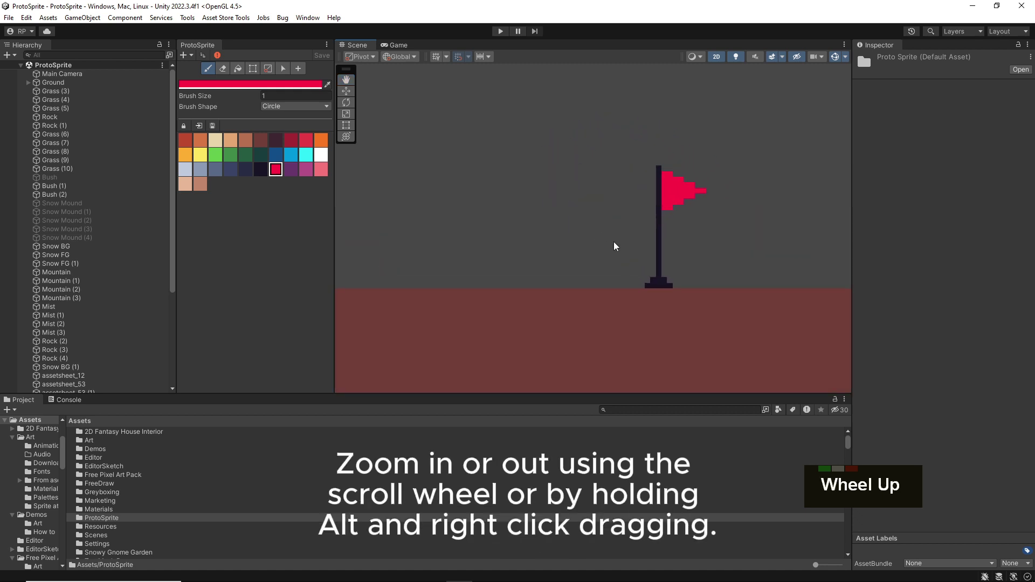
pyautogui.scroll(-5, 615, 246)
pyautogui.scroll(2, 616, 246)
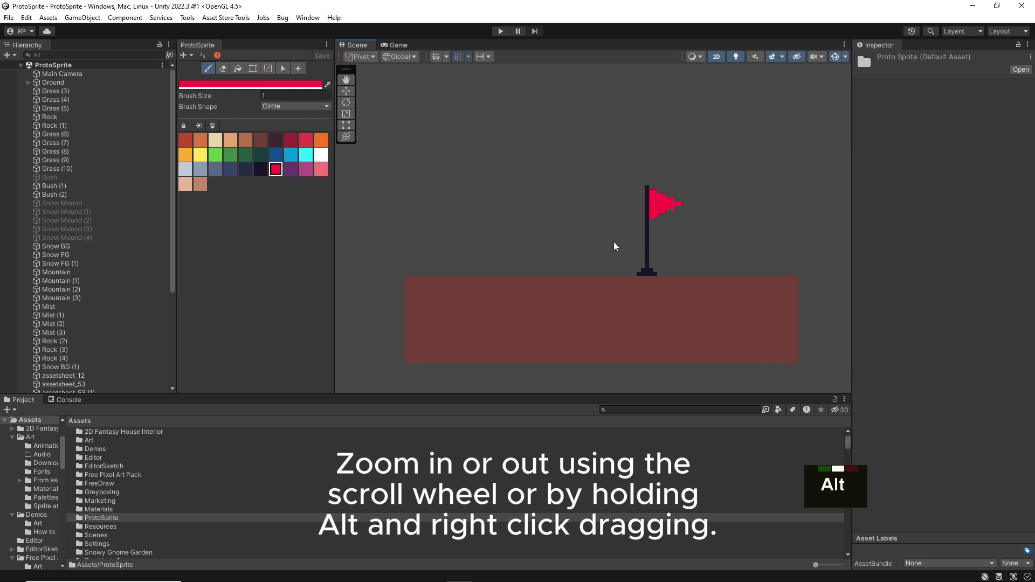
pyautogui.keyDown('alt'); pyautogui.moveTo(607, 247); pyautogui.dragTo(509, 236, button='right'); pyautogui.keyUp('alt')
# Focus the view on the Flag sprite, toggling between the whole sprite and its pivot point, and return to a wider view.
pyautogui.click(651, 201)
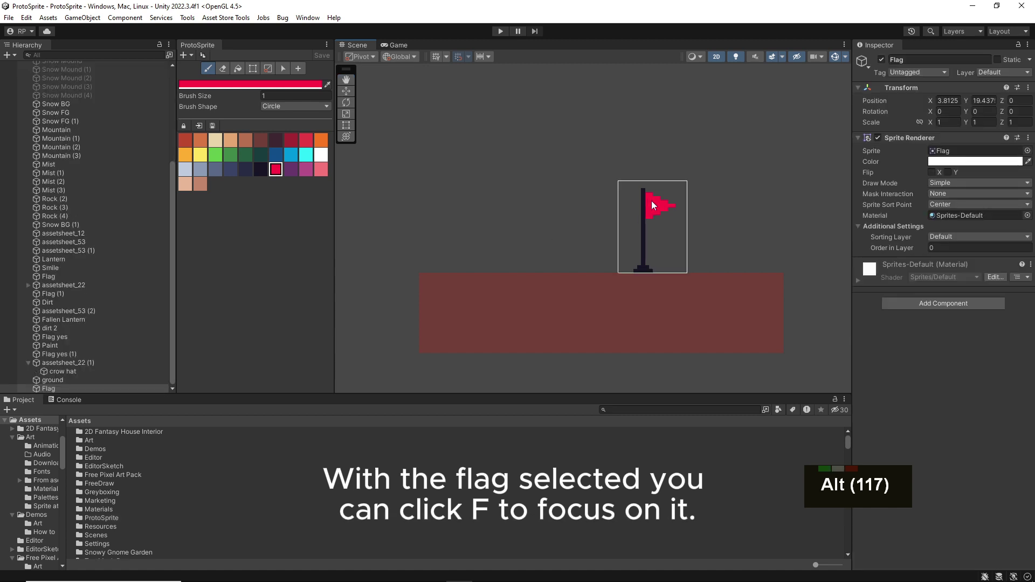
pyautogui.press('f')
pyautogui.click(584, 238)
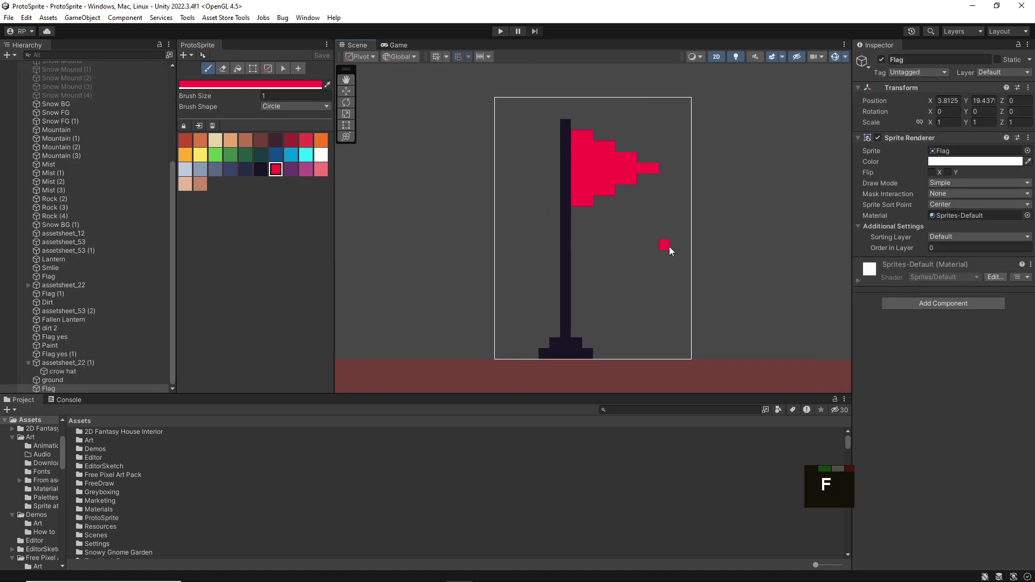
pyautogui.press('f')
pyautogui.press('f')
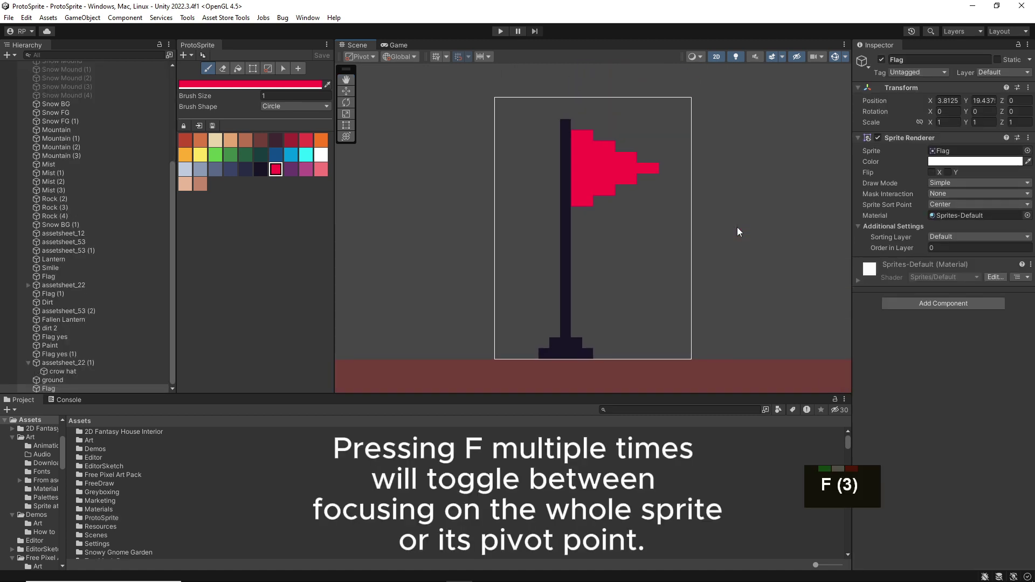
pyautogui.press('f')
pyautogui.press('f')
pyautogui.keyDown('alt'); pyautogui.moveTo(738, 231); pyautogui.dragTo(215, 259, button='right'); pyautogui.keyUp('alt')
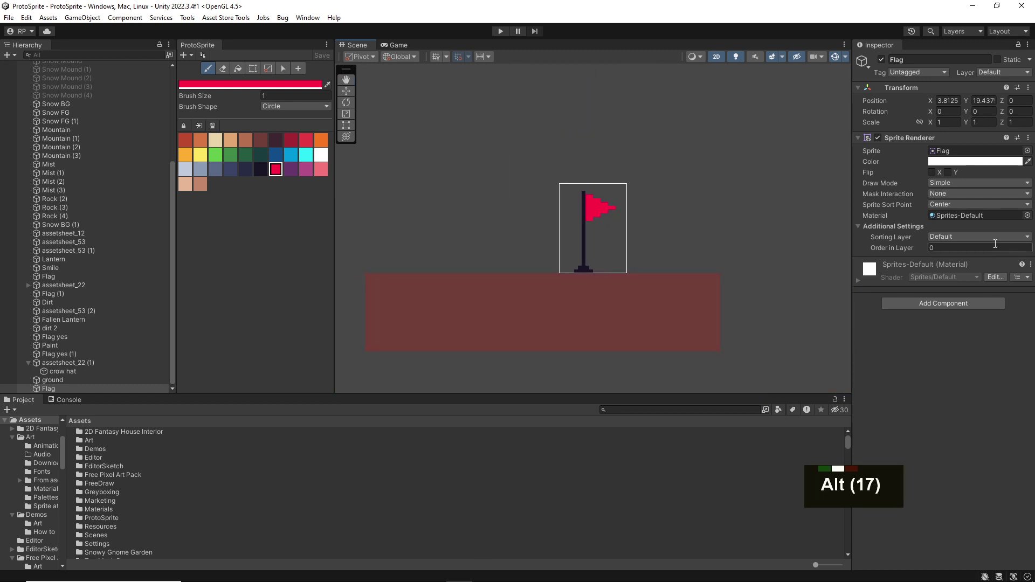
pyautogui.middleClick(503, 201)
pyautogui.moveTo(502, 201); pyautogui.dragTo(562, 233, button='middle')
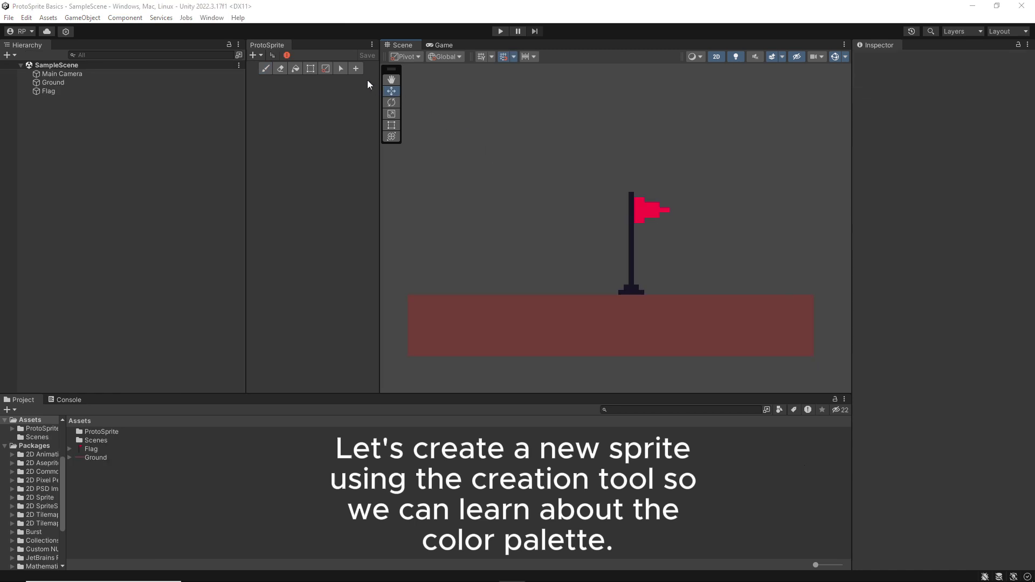
# Create a large white rectangular sprite at 16 pixels per unit in the empty area beside the flag and save it as Paint.
pyautogui.click(356, 69)
pyautogui.click(300, 170)
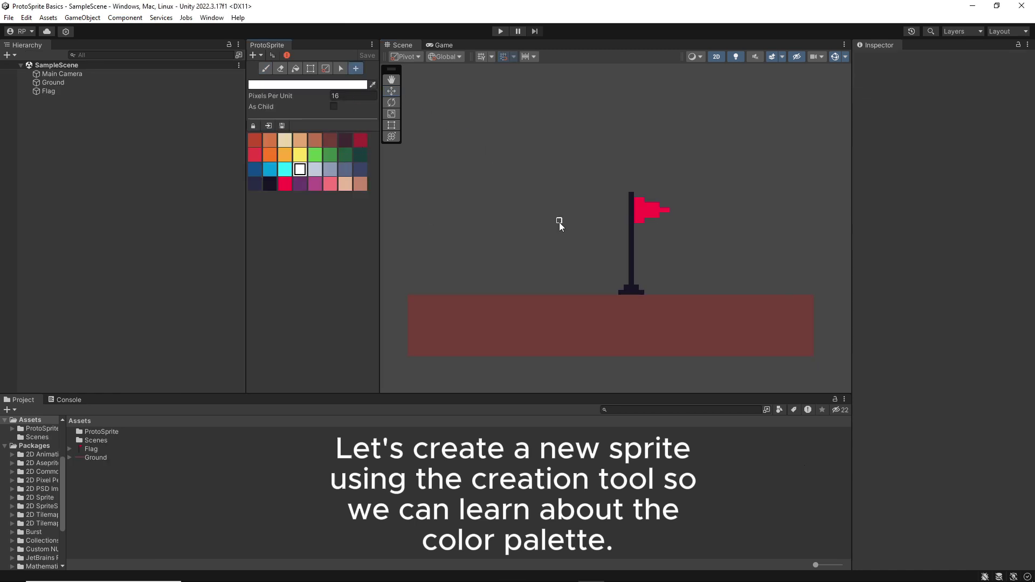
pyautogui.moveTo(559, 222); pyautogui.dragTo(649, 260, button='middle')
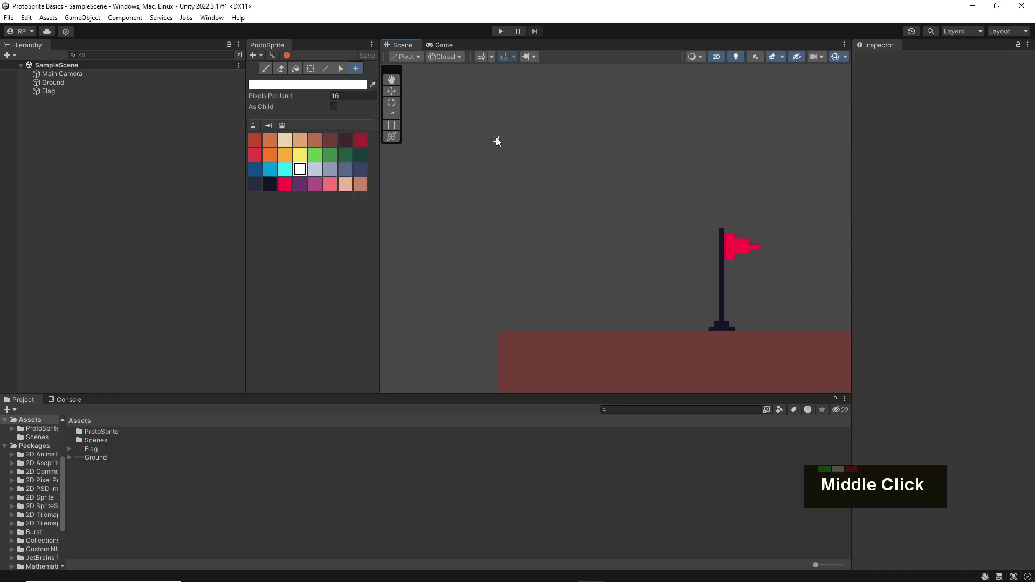
pyautogui.moveTo(464, 117); pyautogui.dragTo(664, 260)
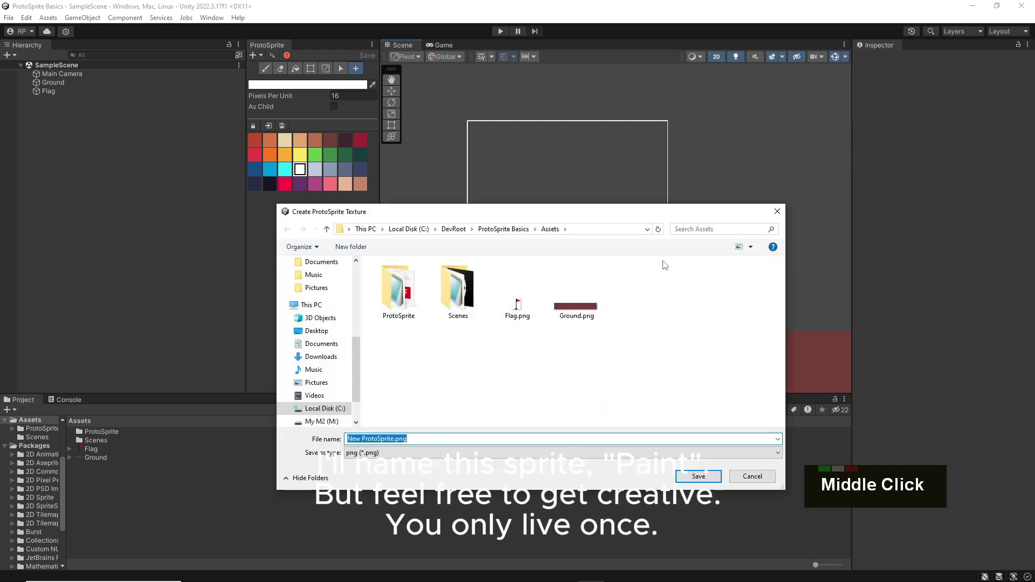
pyautogui.write('Paint')
pyautogui.press('Return')
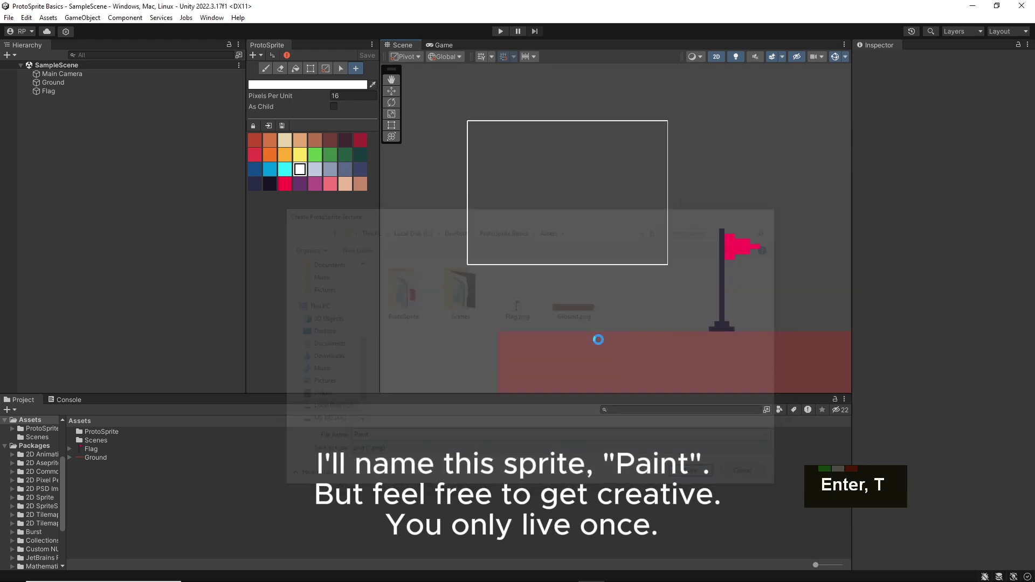
# Paint a light green vertical wavy patch along the Paint sprite's left side with a circular brush of size 4.
pyautogui.click(316, 153)
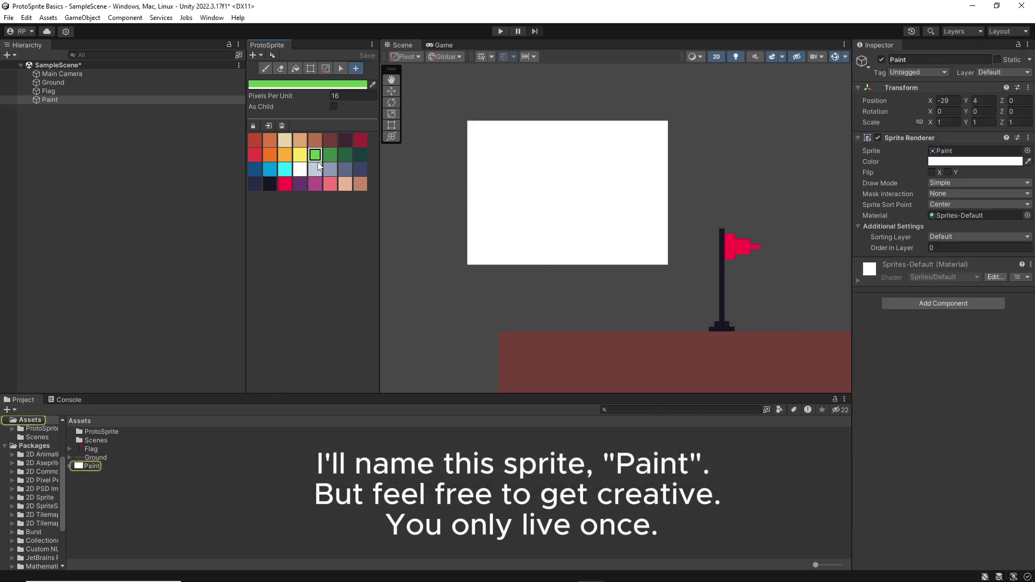
pyautogui.press('b')
pyautogui.keyDown('ctrl'); pyautogui.click(498, 154); pyautogui.keyUp('ctrl')
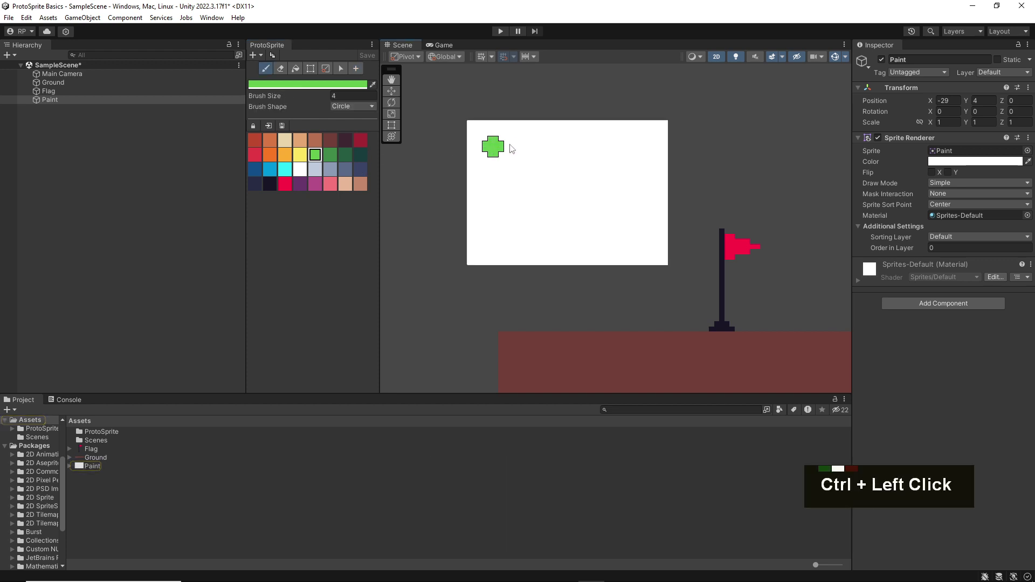
pyautogui.keyDown('ctrl'); pyautogui.moveTo(498, 153); pyautogui.dragTo(492, 219); pyautogui.keyUp('ctrl')
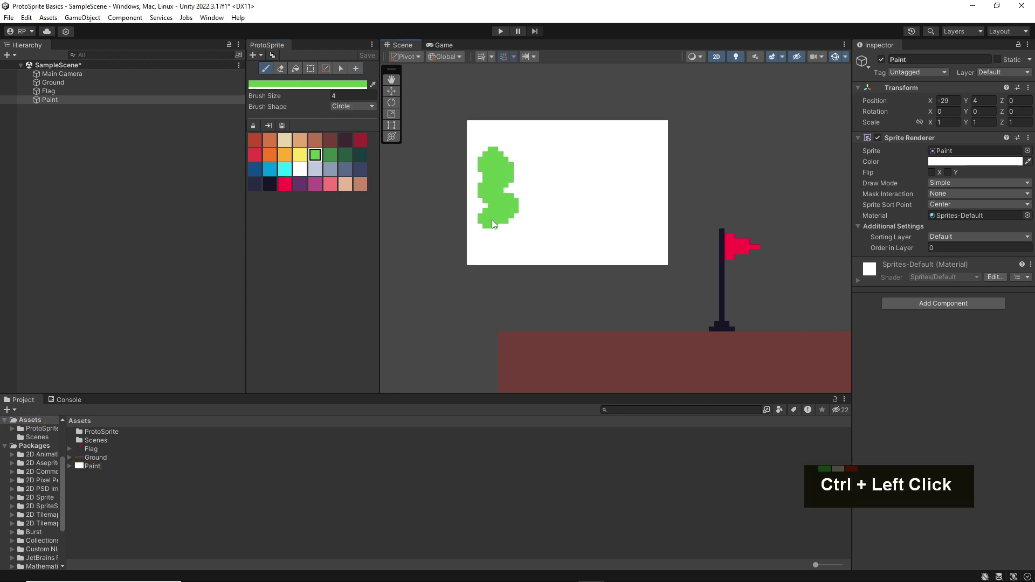
# Paint freehand grey-blue, pink and dark purple strokes across the middle and right of the Paint sprite.
pyautogui.click(330, 169)
pyautogui.moveTo(526, 148)
pyautogui.mouseDown()
pyautogui.moveTo(539, 152)
pyautogui.moveTo(550, 245)
pyautogui.moveTo(580, 158)
pyautogui.moveTo(590, 232)
pyautogui.moveTo(577, 168)
pyautogui.moveTo(623, 173)
pyautogui.moveTo(628, 204)
pyautogui.moveTo(615, 237)
pyautogui.mouseUp()
pyautogui.click(330, 184)
pyautogui.click(299, 184)
# Paint thick orange freehand strokes over the Paint sprite's lower half, across its upper edge and down its right side.
pyautogui.click(286, 157)
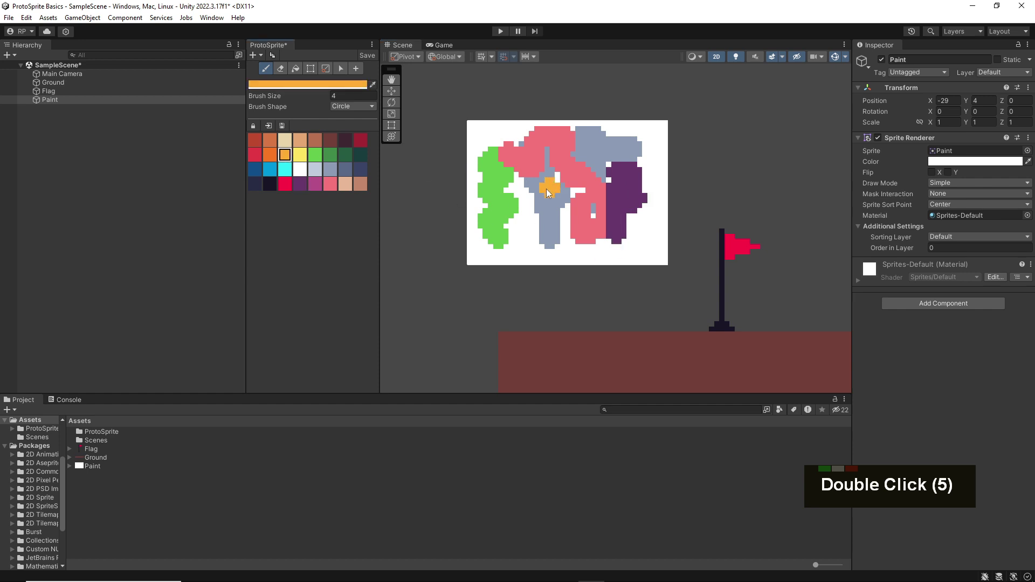
pyautogui.moveTo(550, 186); pyautogui.dragTo(531, 253)
pyautogui.click(590, 214)
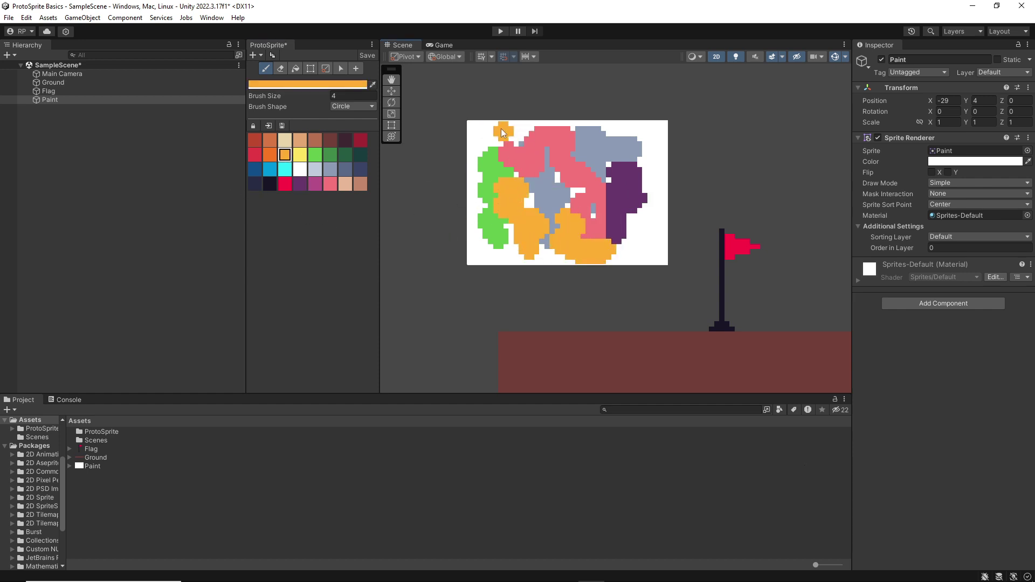
pyautogui.moveTo(598, 131)
pyautogui.mouseDown()
pyautogui.moveTo(634, 192)
pyautogui.moveTo(627, 245)
pyautogui.mouseUp()
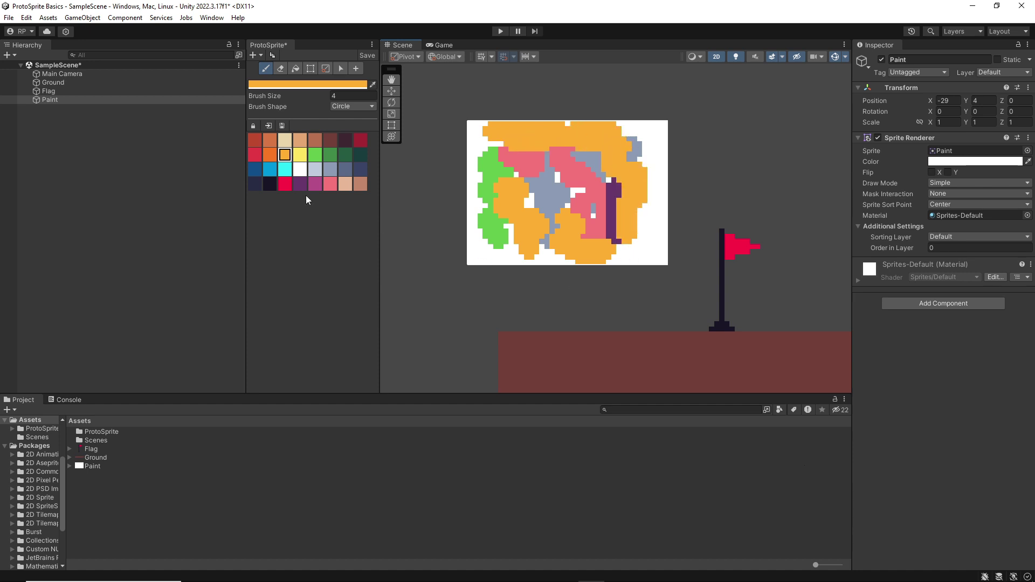
# Duplicate the palette's last tan-brown colour and remove the copy from the palette.
pyautogui.rightClick(360, 186)
pyautogui.click(377, 192)
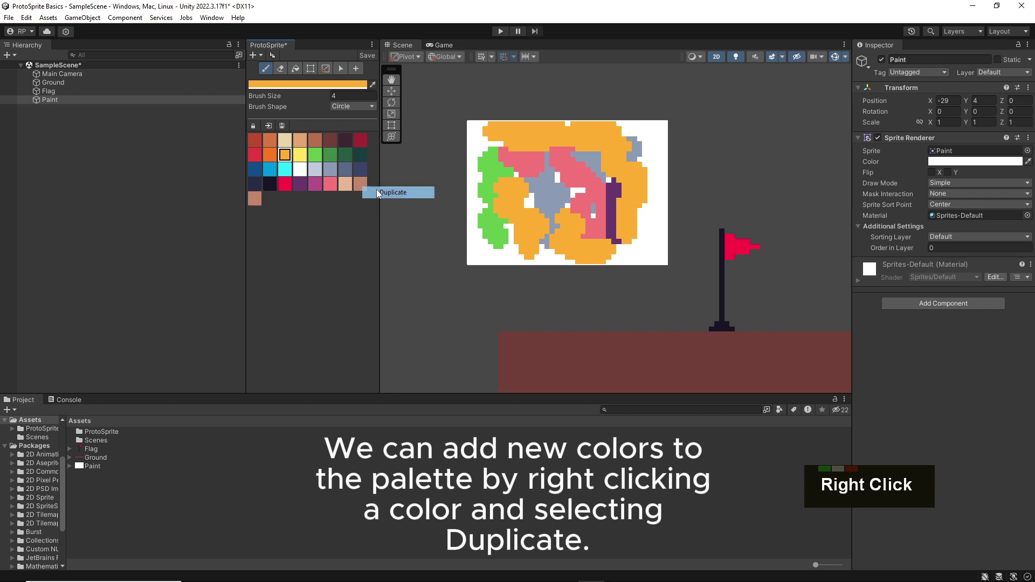
pyautogui.click(255, 198)
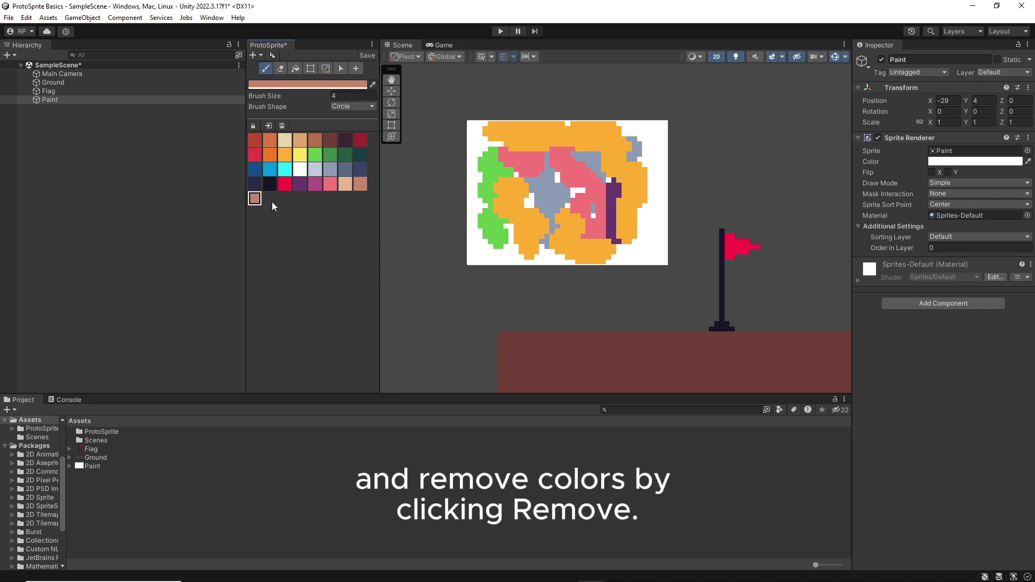
pyautogui.rightClick(256, 199)
pyautogui.click(286, 216)
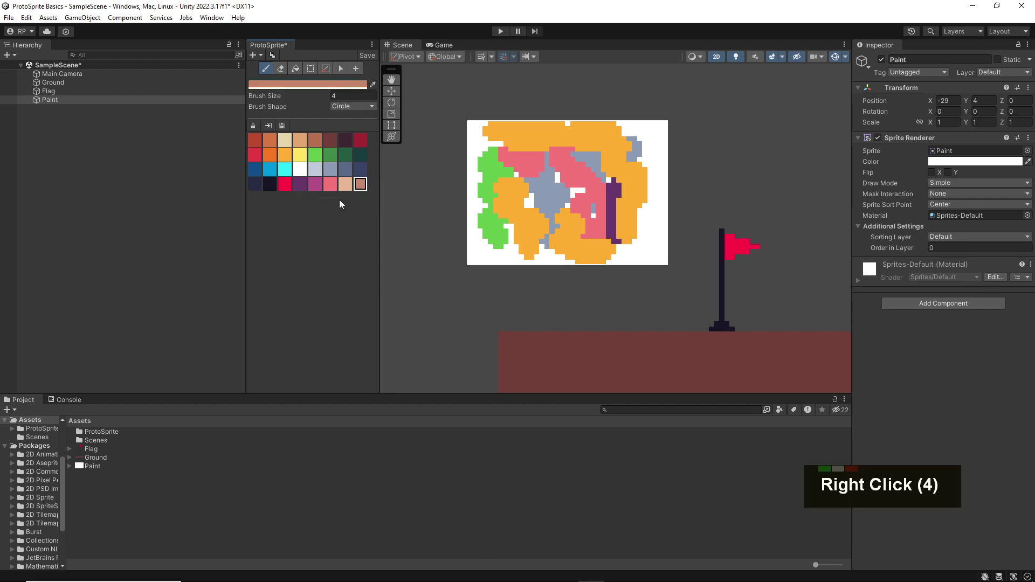
# Duplicate the palette's last tan-brown colour and, with the palette unlocked, change the copy to dark green.
pyautogui.rightClick(361, 184)
pyautogui.click(377, 190)
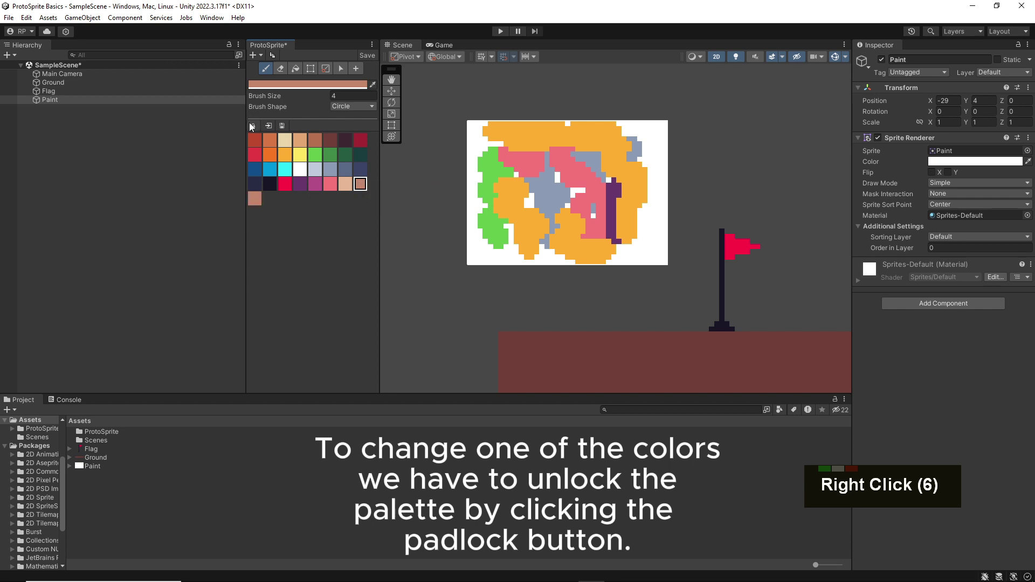
pyautogui.click(255, 198)
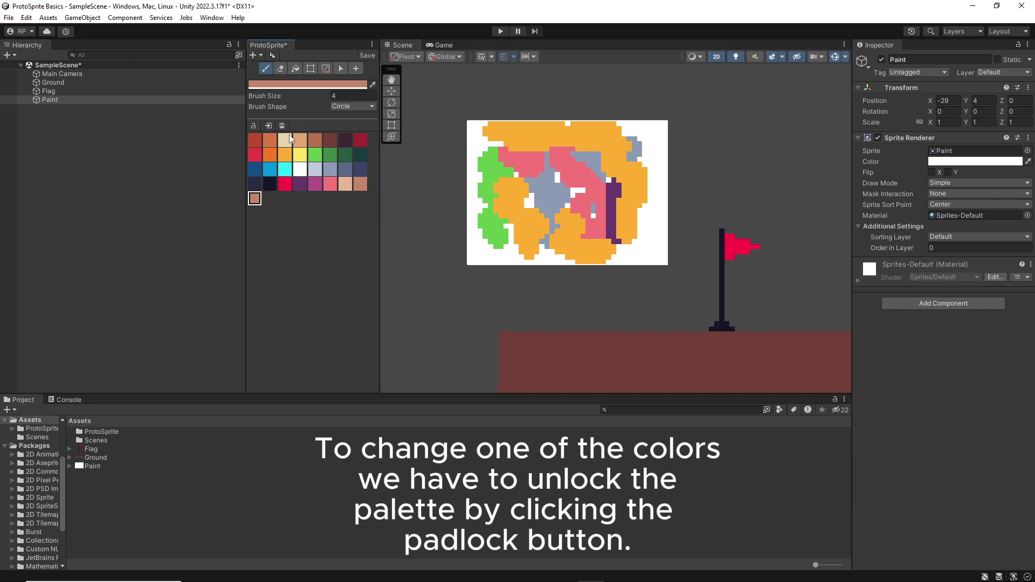
pyautogui.click(305, 84)
pyautogui.doubleClick(345, 120)
pyautogui.moveTo(362, 168)
pyautogui.mouseDown()
pyautogui.moveTo(371, 166)
pyautogui.moveTo(362, 153)
pyautogui.moveTo(371, 187)
pyautogui.moveTo(362, 171)
pyautogui.moveTo(339, 188)
pyautogui.mouseUp()
pyautogui.click(274, 235)
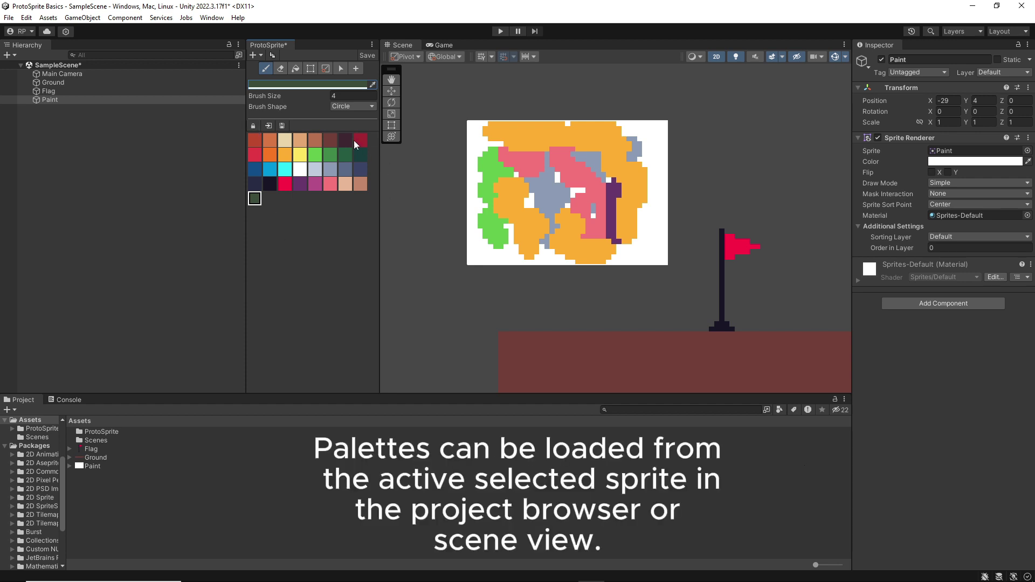
# Load the colour palette from the Paint sprite's texture.
pyautogui.click(268, 127)
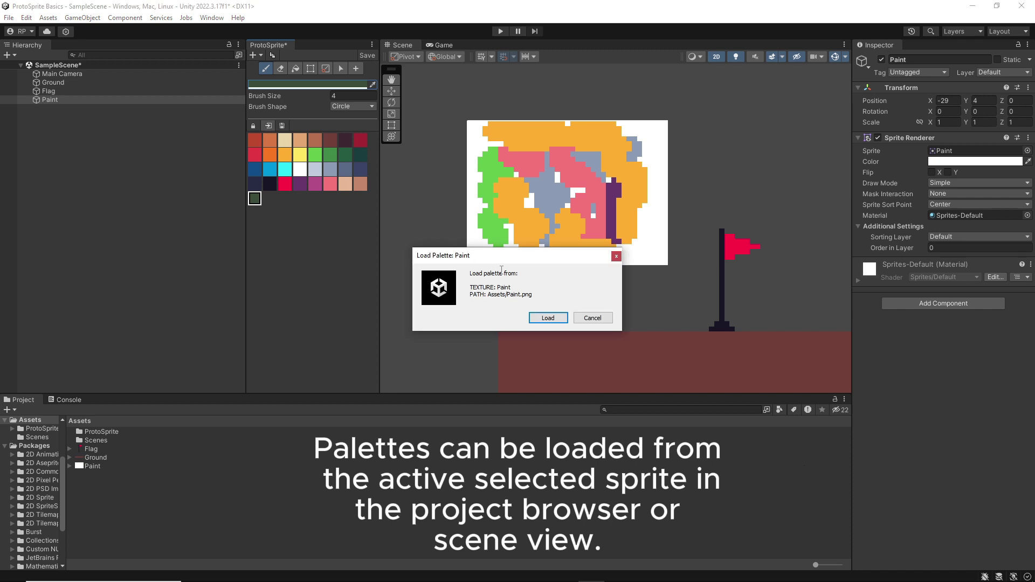
pyautogui.click(547, 319)
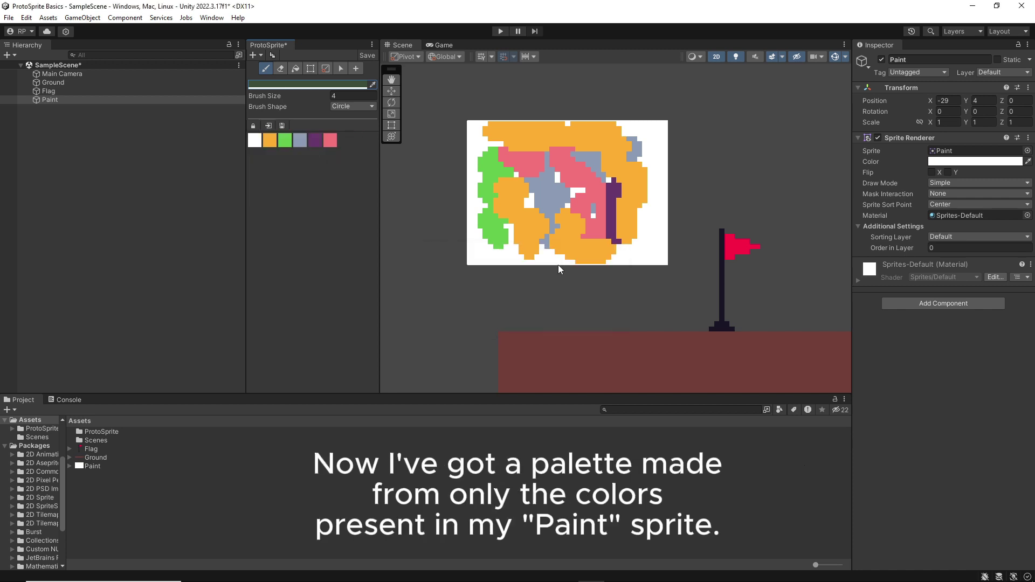
# Paint thick green strokes over the Paint sprite's right side and a purple stroke down its left edge and along the lower edge.
pyautogui.click(285, 141)
pyautogui.moveTo(645, 201); pyautogui.dragTo(620, 218)
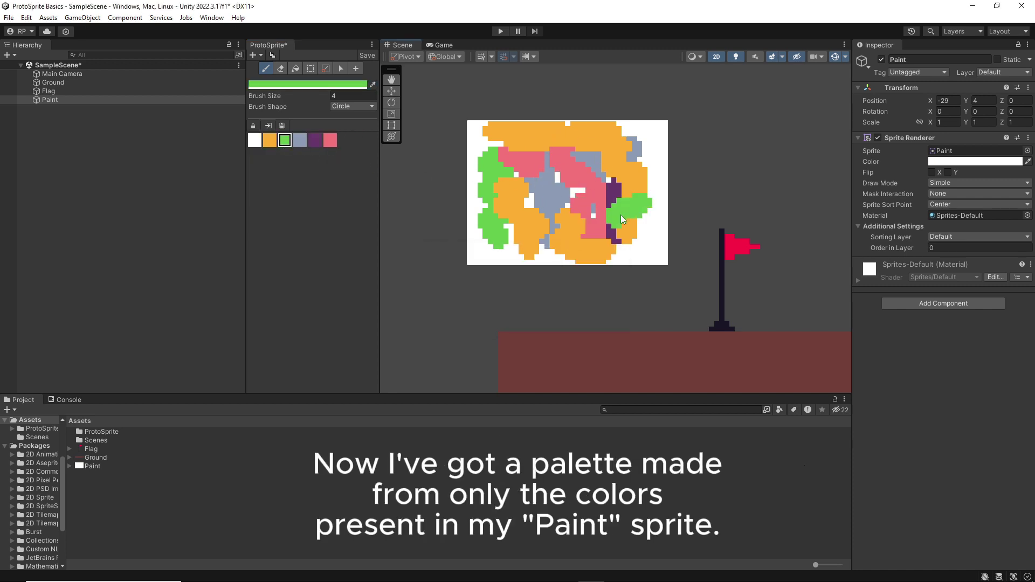
pyautogui.click(316, 141)
pyautogui.moveTo(478, 217)
pyautogui.mouseDown()
pyautogui.moveTo(477, 258)
pyautogui.moveTo(557, 256)
pyautogui.mouseUp()
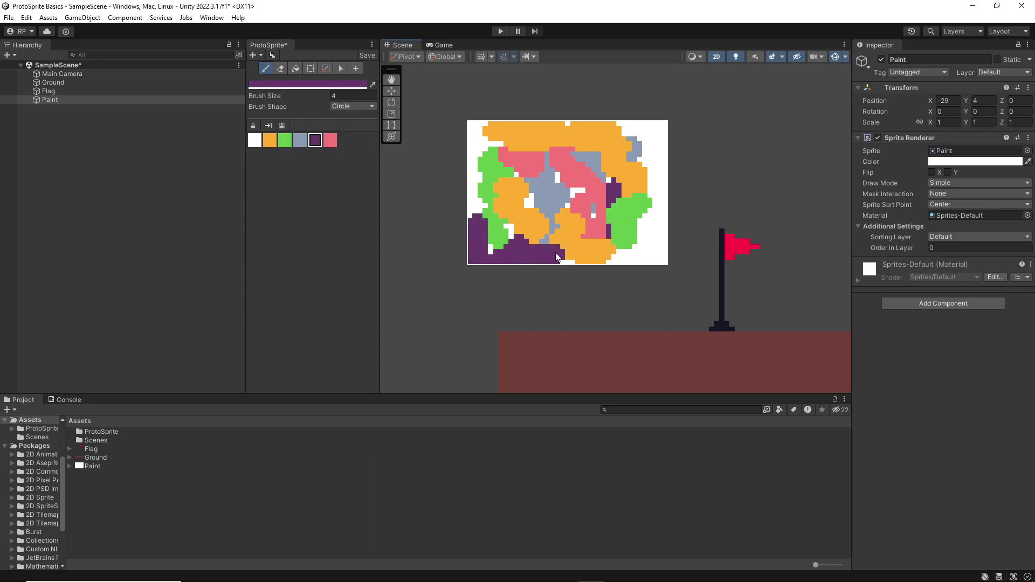
# Export the colour palette as New Palette.png in the Assets folder and select the exported file.
pyautogui.click(282, 126)
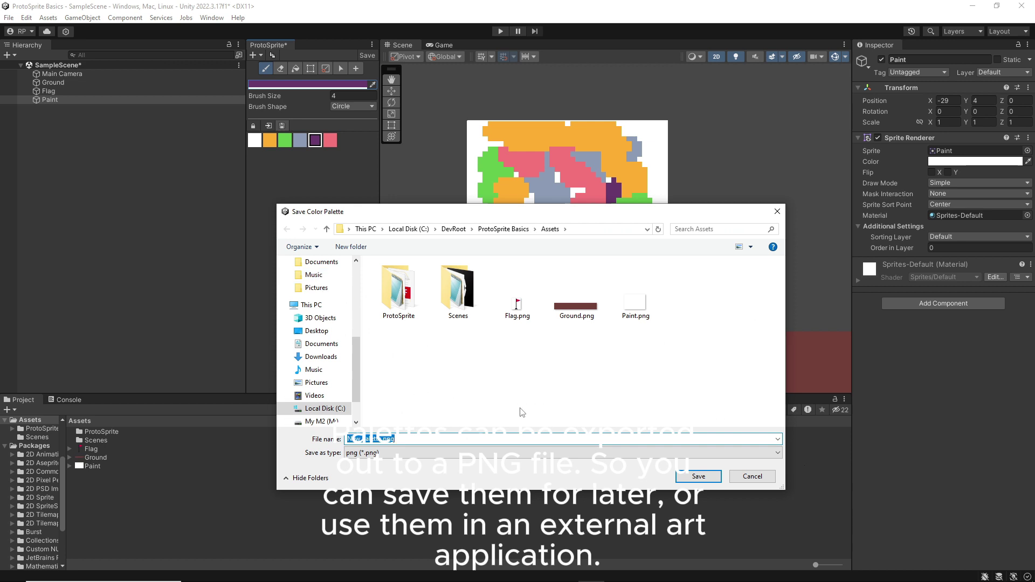
pyautogui.click(713, 477)
pyautogui.click(120, 467)
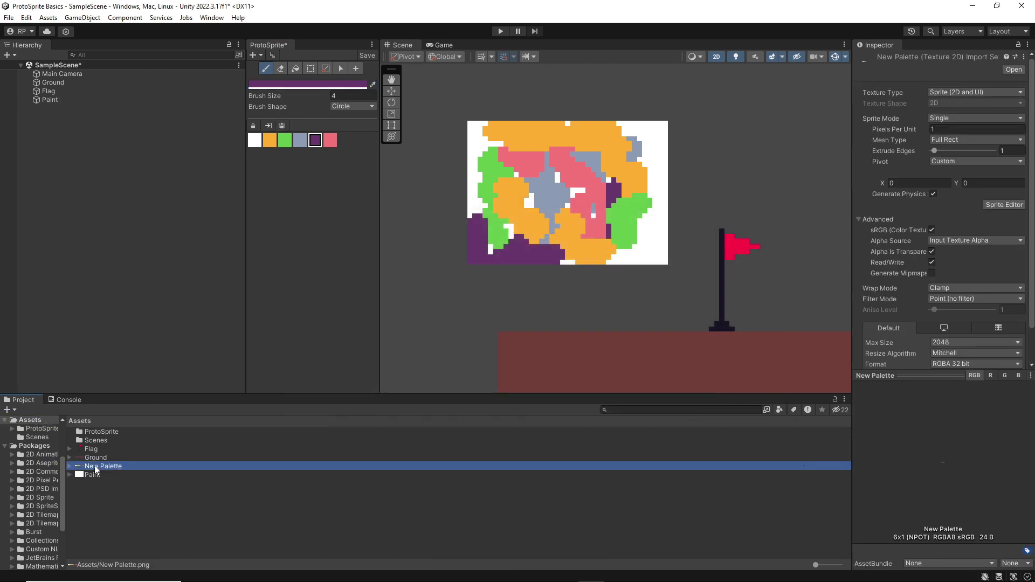
# Load the default colour palette with no sprite selected and save the scene.
pyautogui.scroll(2, 513, 144)
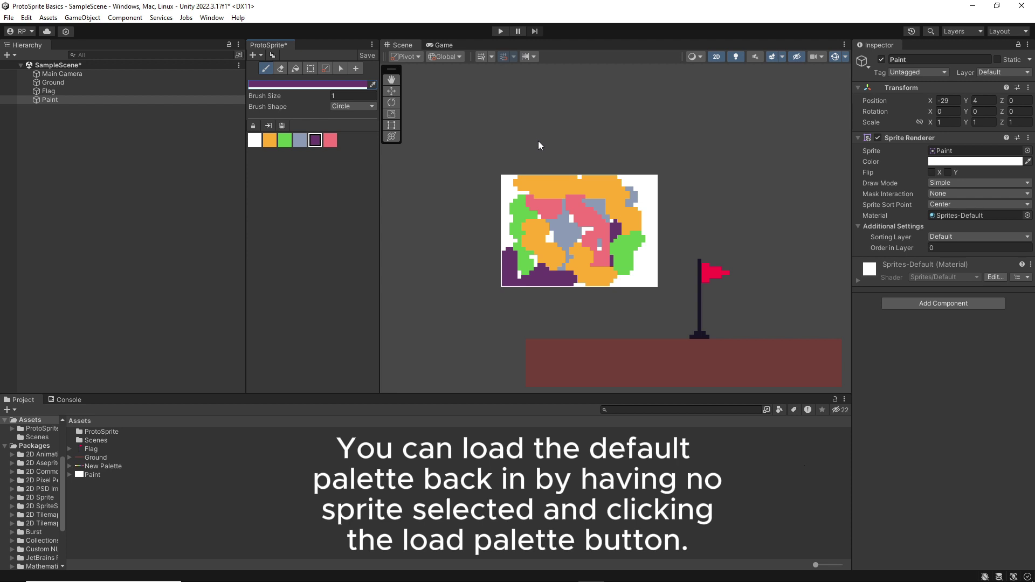
pyautogui.press('w')
pyautogui.click(543, 113)
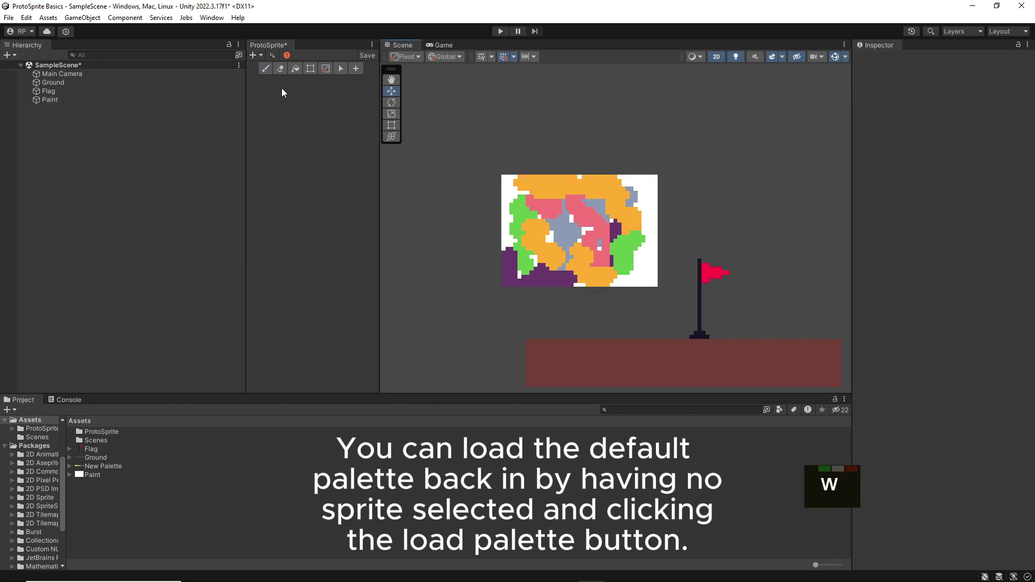
pyautogui.click(266, 69)
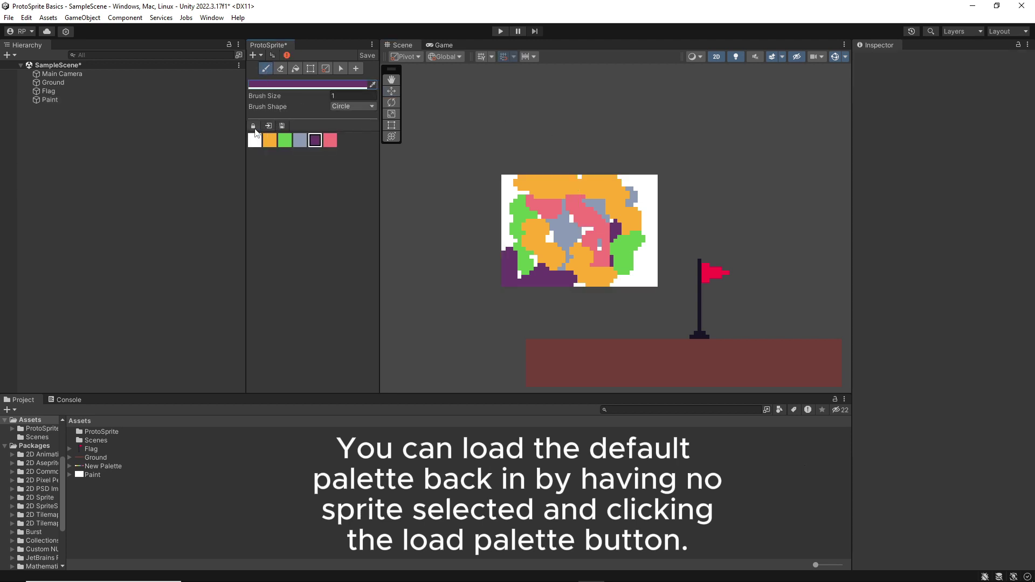
pyautogui.click(267, 127)
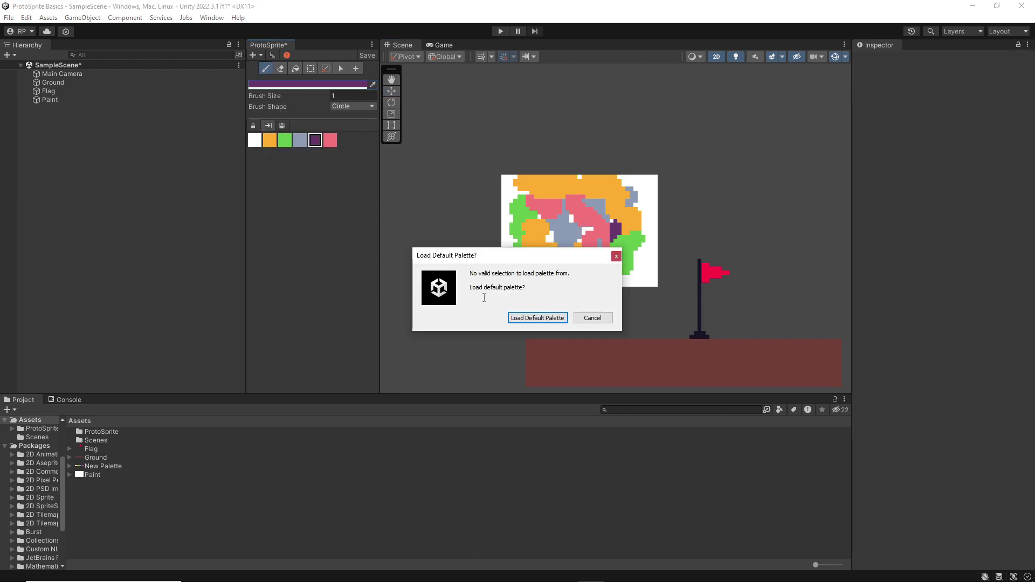
pyautogui.click(540, 319)
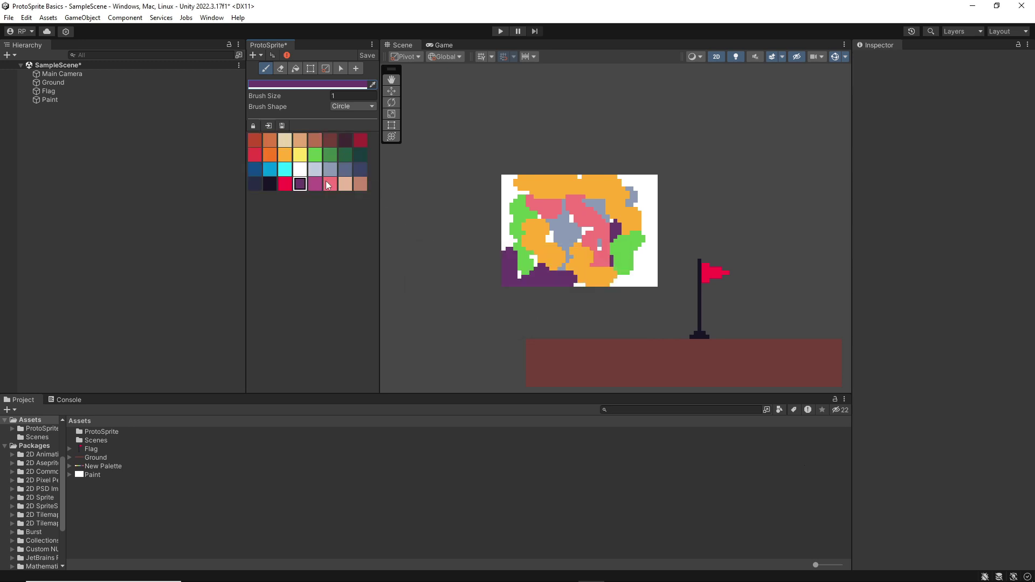
pyautogui.hotkey('ctrl', 's')
# Duplicate the Flag object and move the copy right along the ground to about X -25.75.
pyautogui.moveTo(623, 240); pyautogui.dragTo(586, 220, button='middle')
pyautogui.click(671, 253)
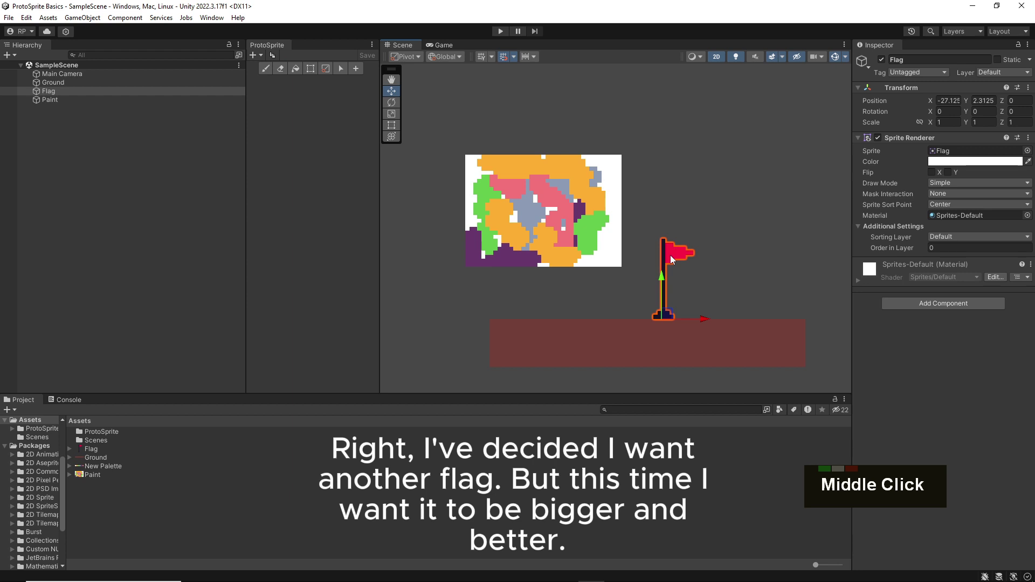
pyautogui.press('f')
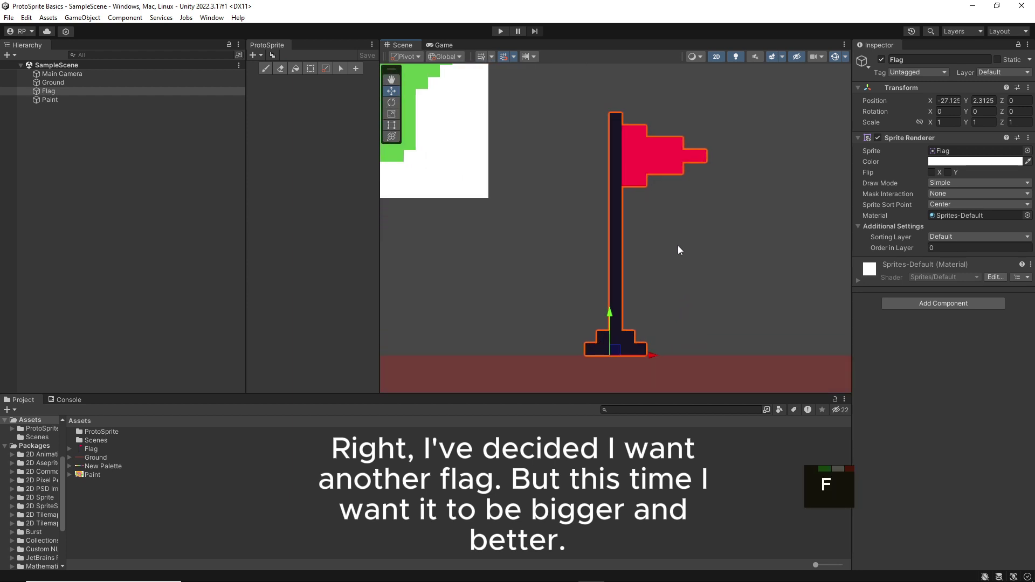
pyautogui.keyDown('alt'); pyautogui.moveTo(732, 242); pyautogui.dragTo(488, 261, button='right'); pyautogui.keyUp('alt')
pyautogui.moveTo(688, 243); pyautogui.dragTo(558, 268, button='middle')
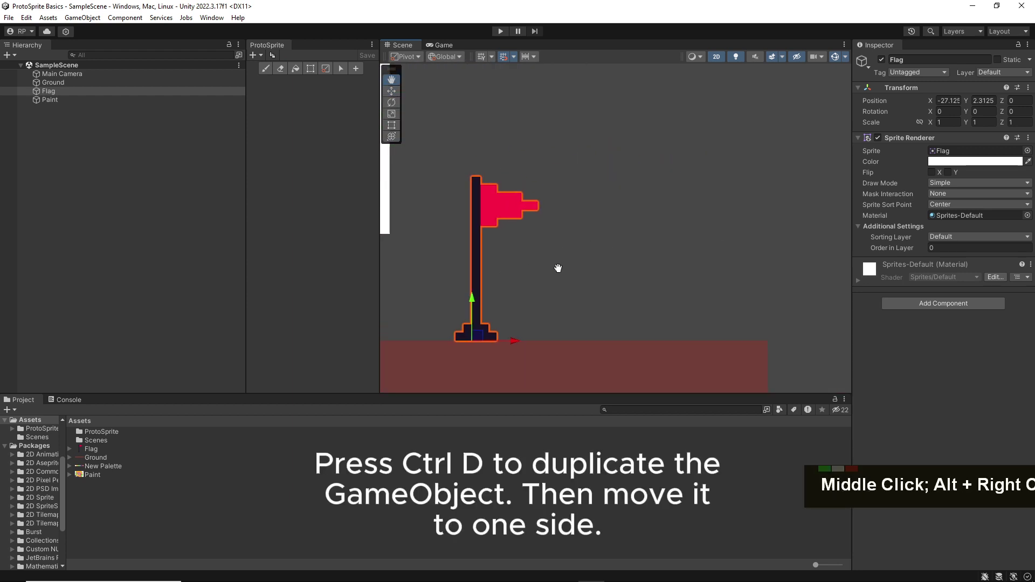
pyautogui.hotkey('ctrl', 'd')
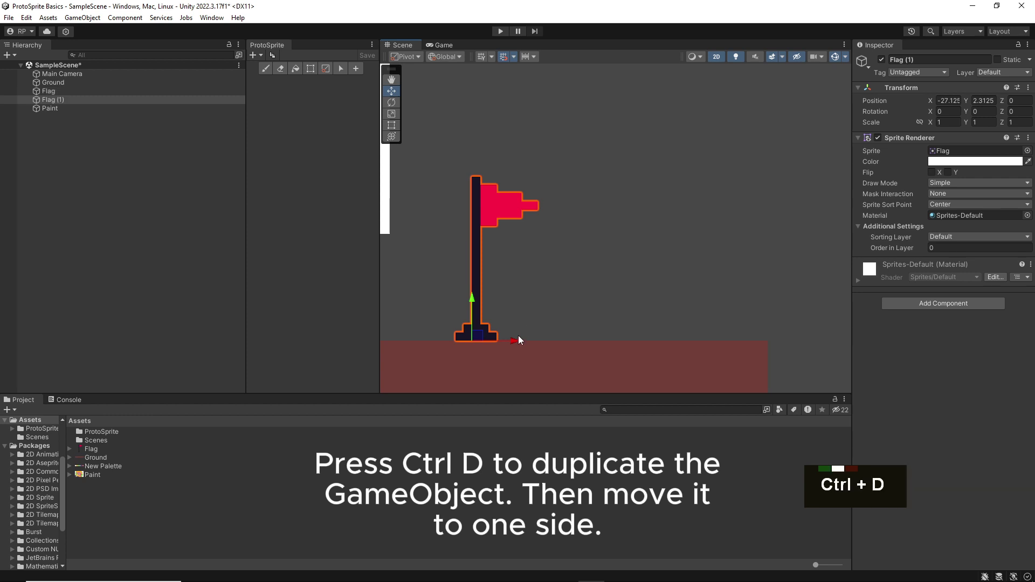
pyautogui.moveTo(512, 340); pyautogui.dragTo(691, 342)
# Preview the eraser and a size 5 purple brush over the duplicated flag to see how edits affect both instances.
pyautogui.press('d')
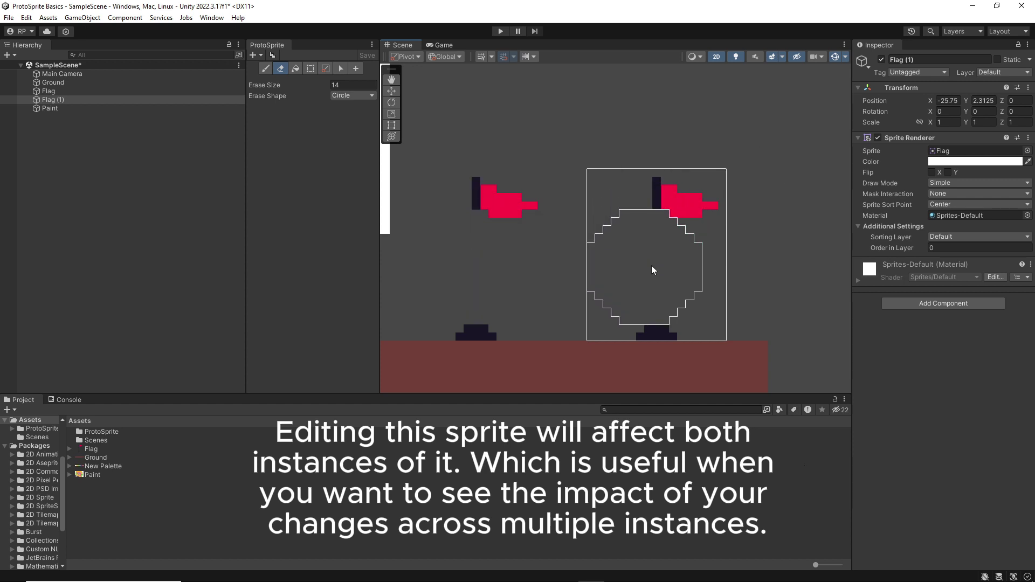
pyautogui.press('b')
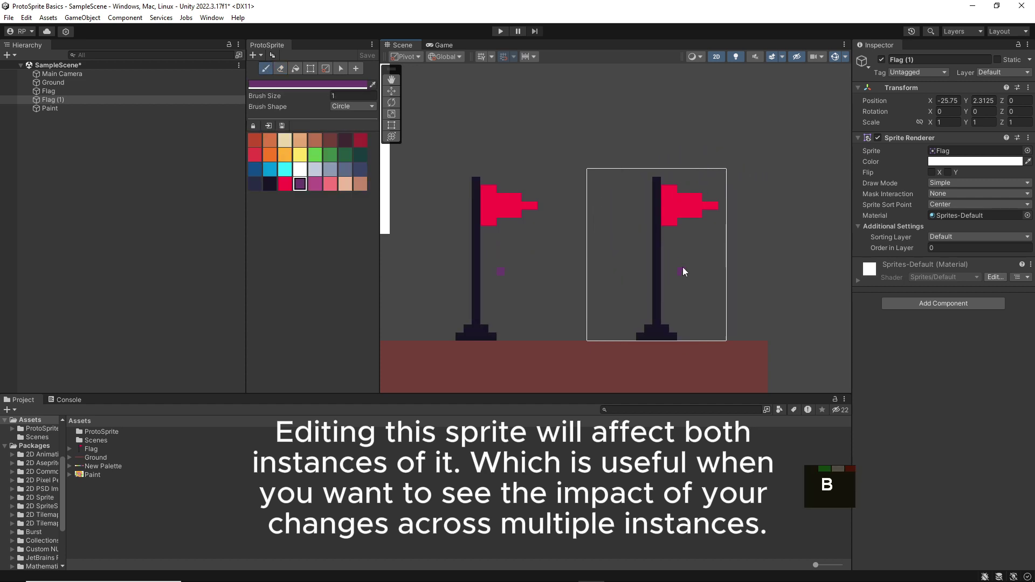
pyautogui.keyDown('ctrl'); pyautogui.moveTo(683, 267); pyautogui.dragTo(688, 270); pyautogui.keyUp('ctrl')
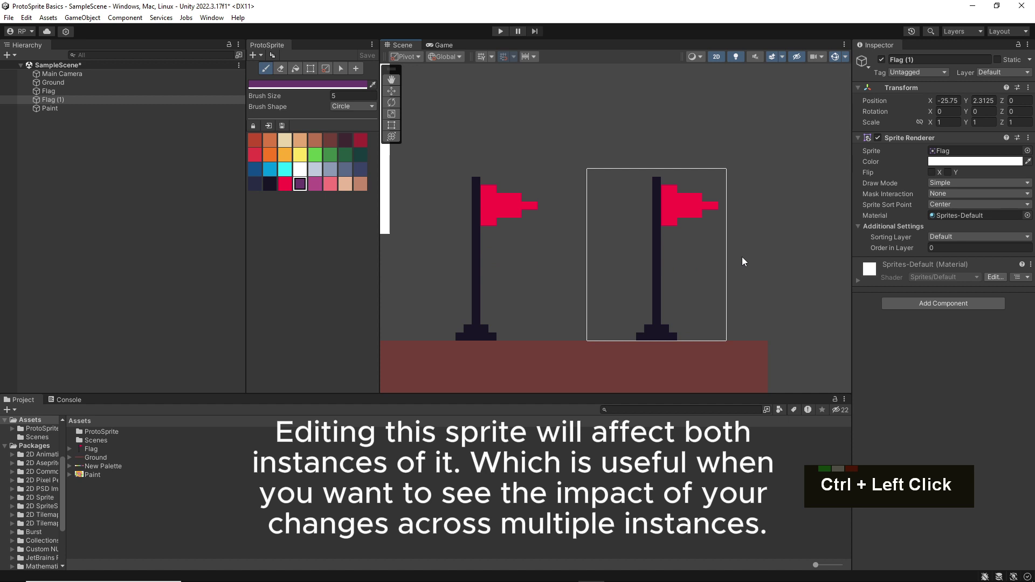
pyautogui.press('w')
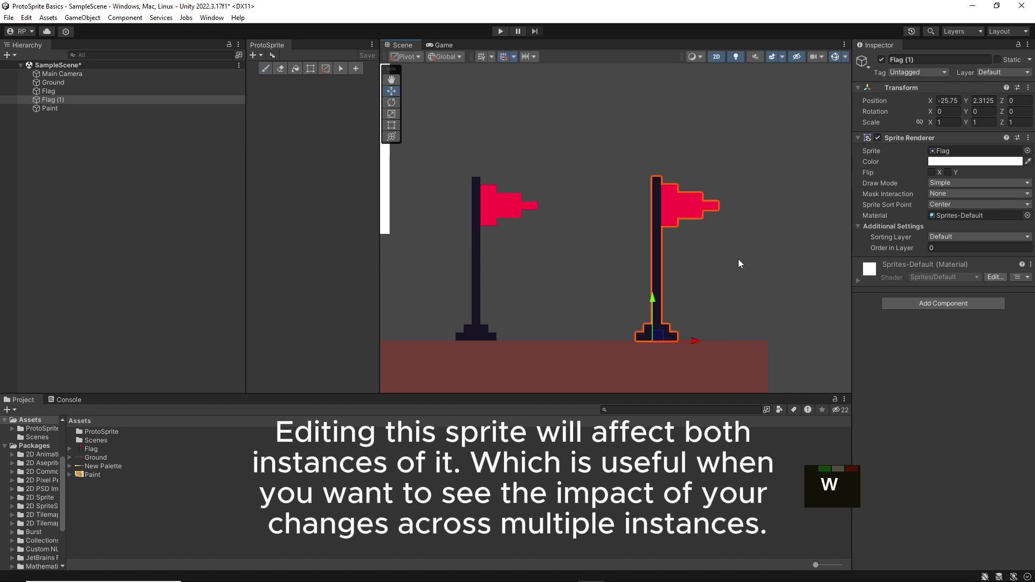
# Duplicate the copied flag's sprite as a separate texture named Cool Flag and check the eraser preview over it.
pyautogui.click(274, 57)
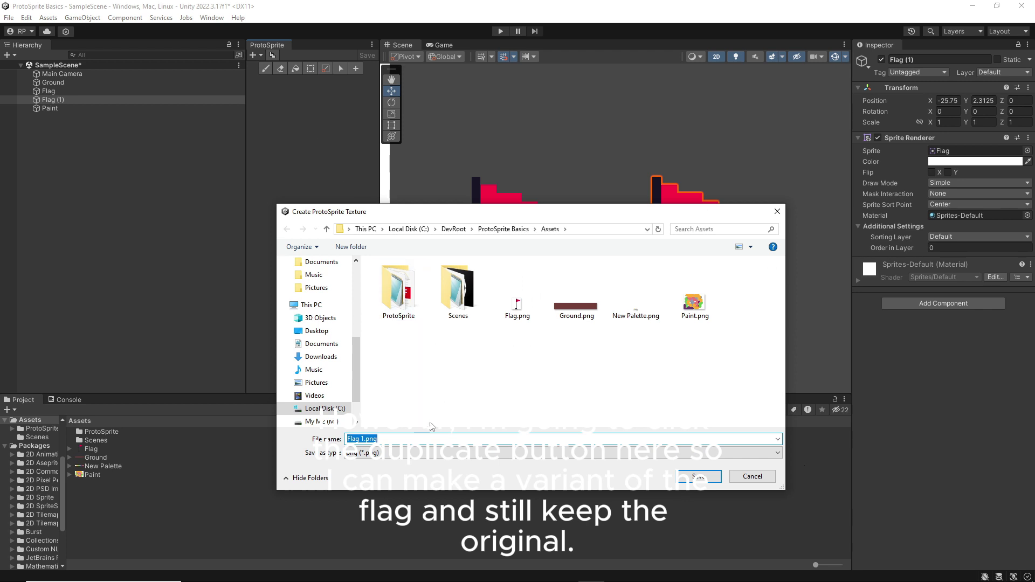
pyautogui.write('Cool Fl')
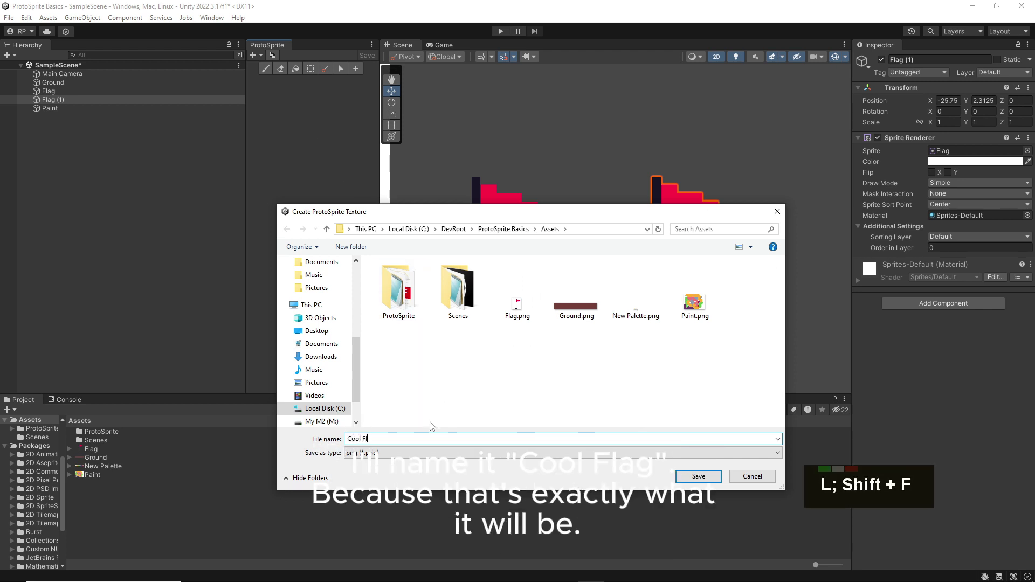
pyautogui.write('ag')
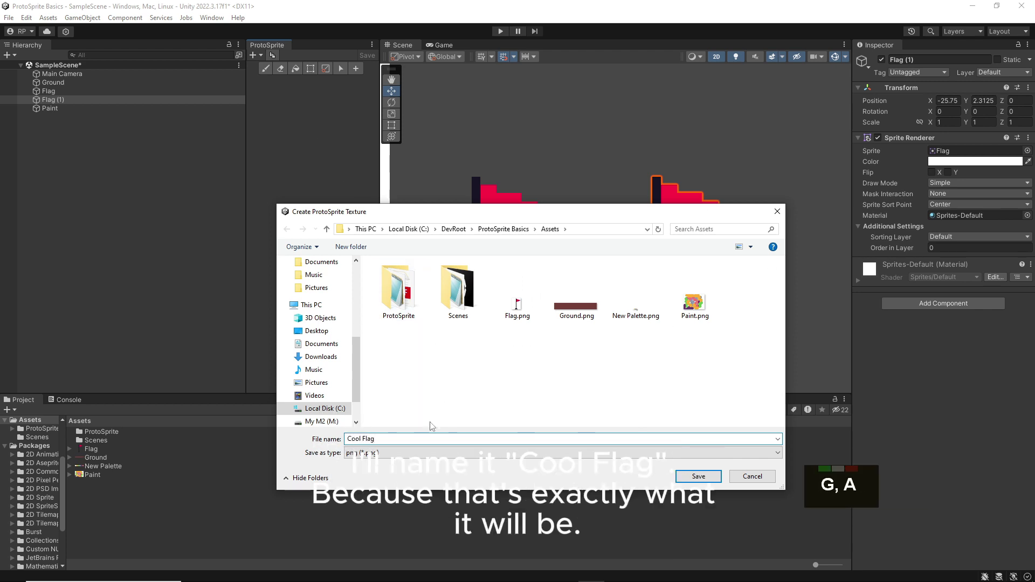
pyautogui.press('Return')
pyautogui.press('d')
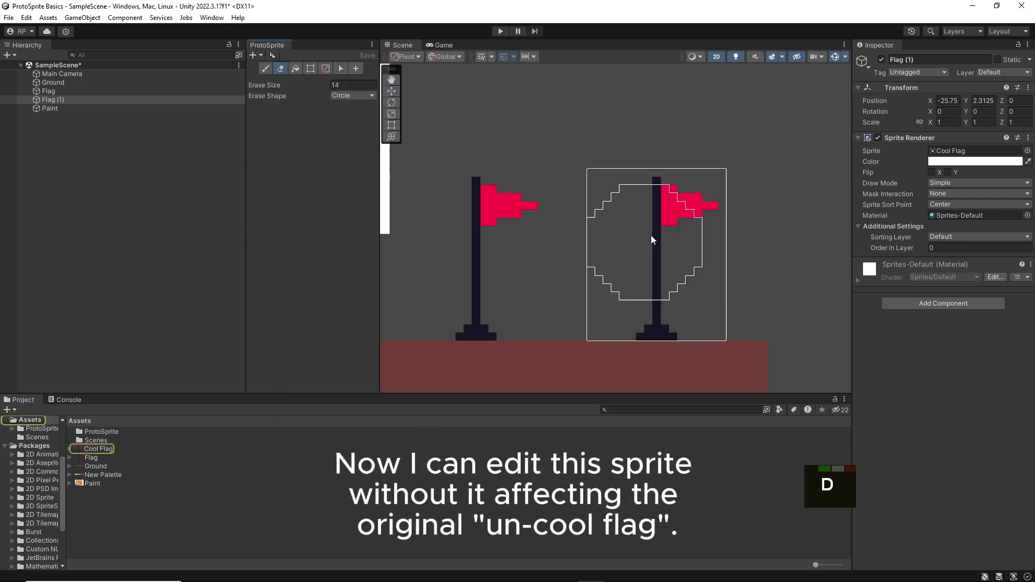
pyautogui.moveTo(652, 235)
pyautogui.mouseDown()
pyautogui.moveTo(680, 203)
pyautogui.moveTo(707, 244)
pyautogui.moveTo(673, 263)
pyautogui.mouseUp()
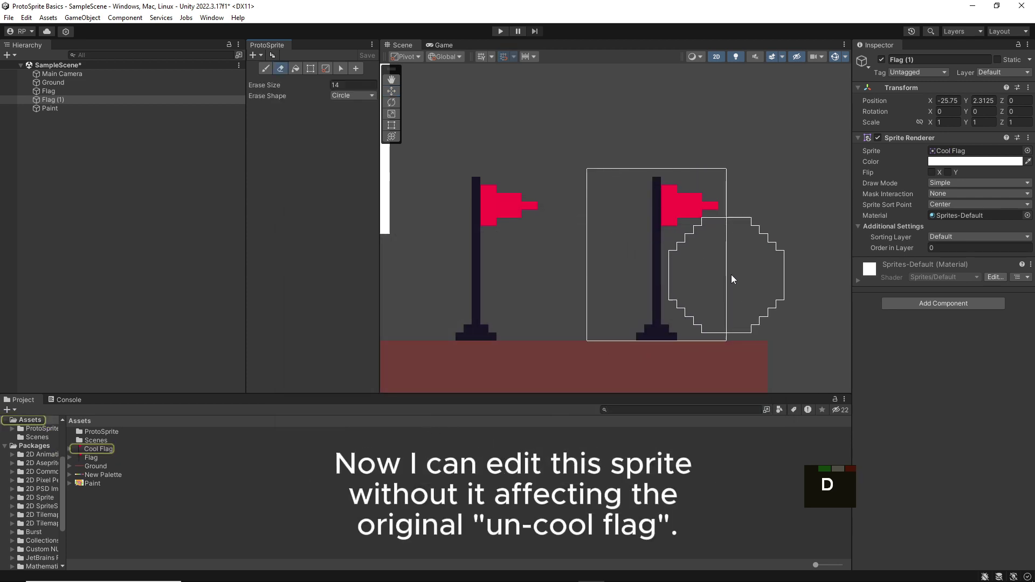
# Resize the Cool Flag sprite canvas upward and to the right to 25 wide by 32 high.
pyautogui.press('n')
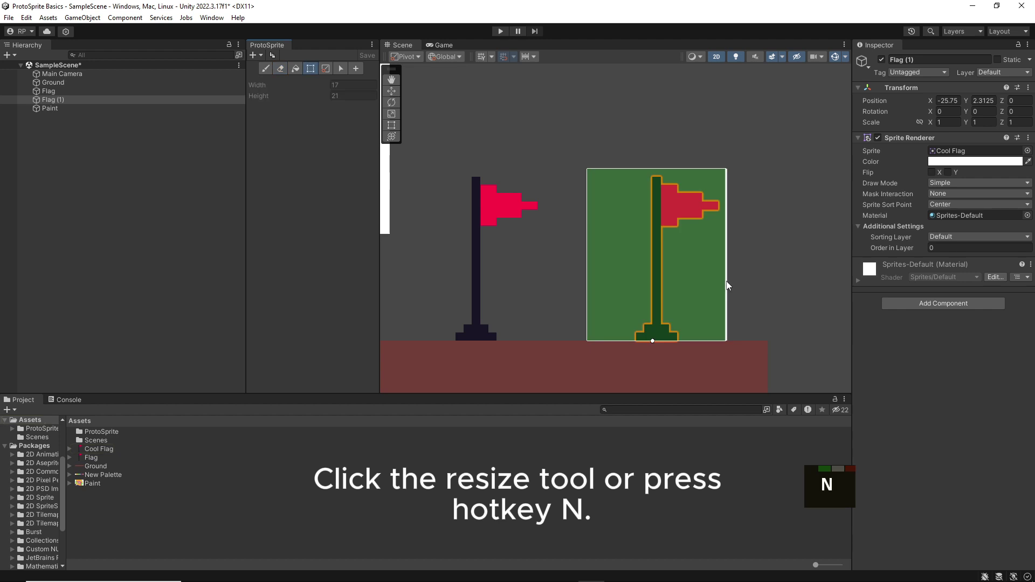
pyautogui.moveTo(689, 176); pyautogui.dragTo(684, 86)
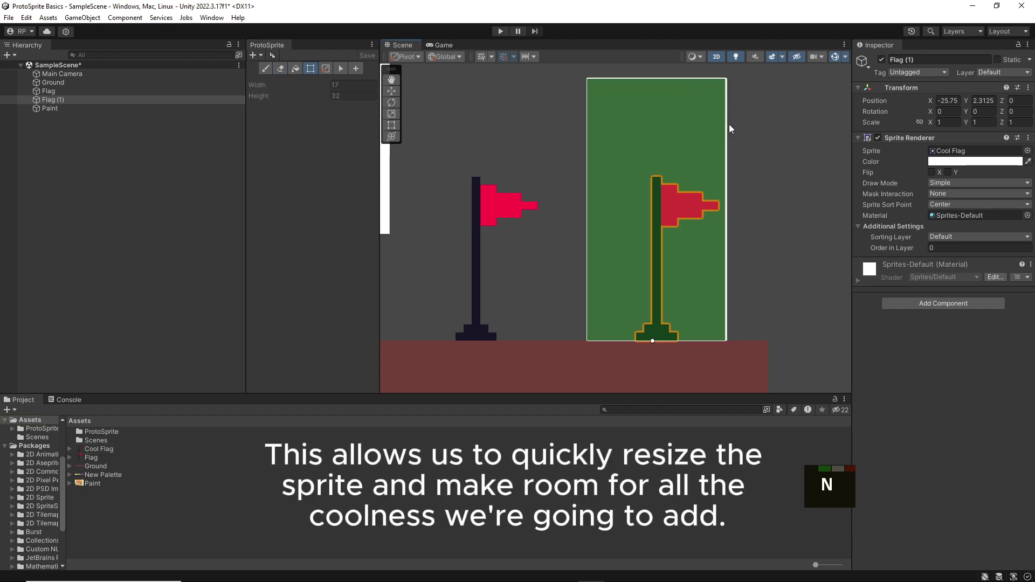
pyautogui.moveTo(729, 125); pyautogui.dragTo(792, 134)
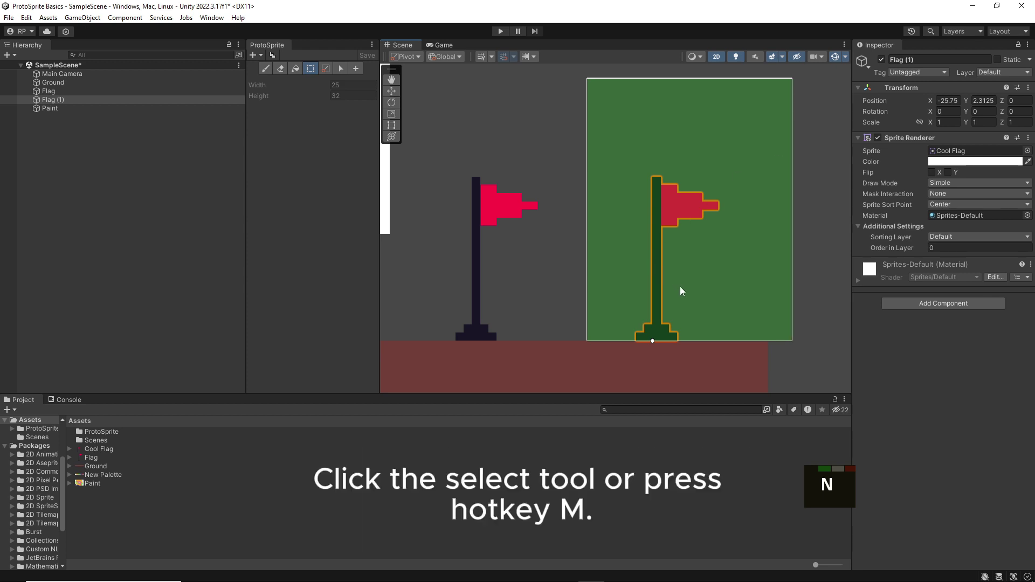
# Select a rectangle around the red flag and upper pole of Cool Flag and move it higher on the canvas.
pyautogui.press('m')
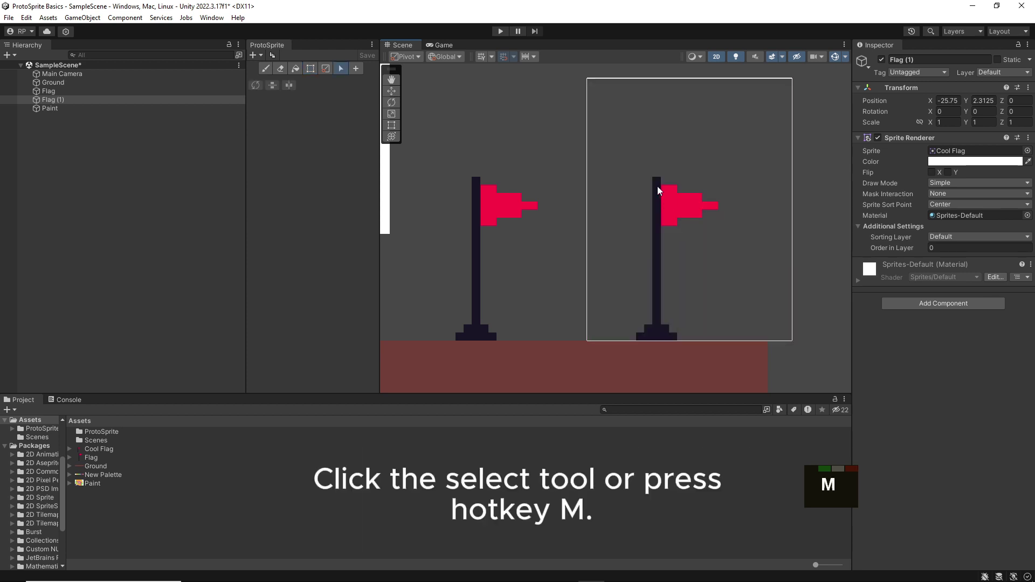
pyautogui.moveTo(649, 162); pyautogui.dragTo(733, 266)
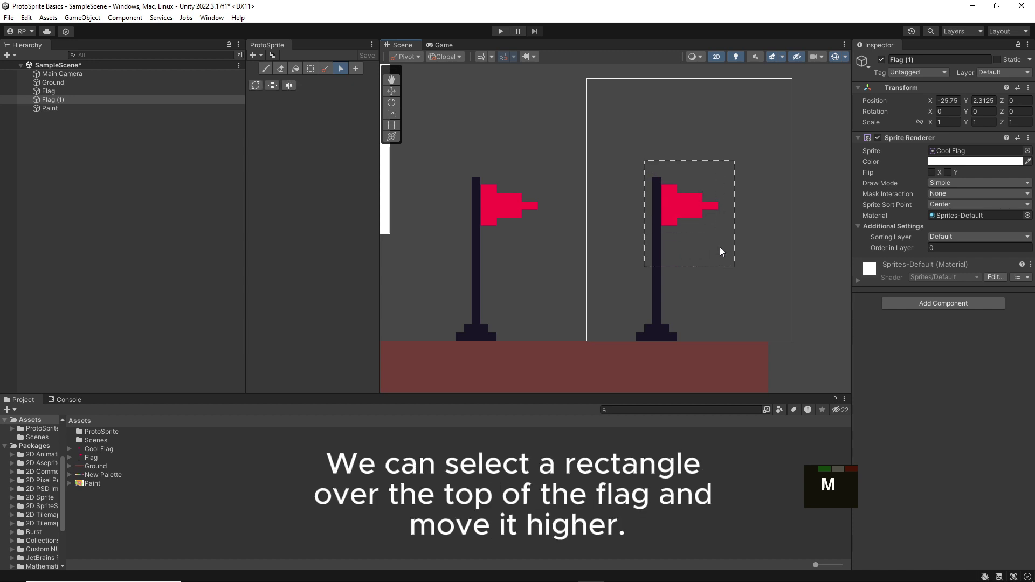
pyautogui.moveTo(686, 239); pyautogui.dragTo(683, 179)
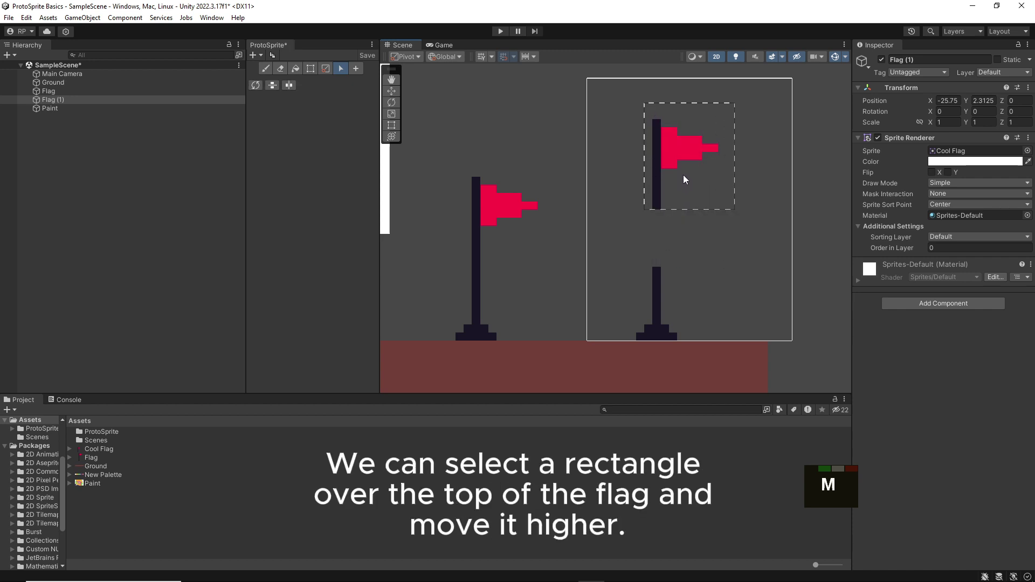
# Flip the selected flag top horizontally and vertically twice each, and rotate it through a full turn.
pyautogui.doubleClick(290, 86)
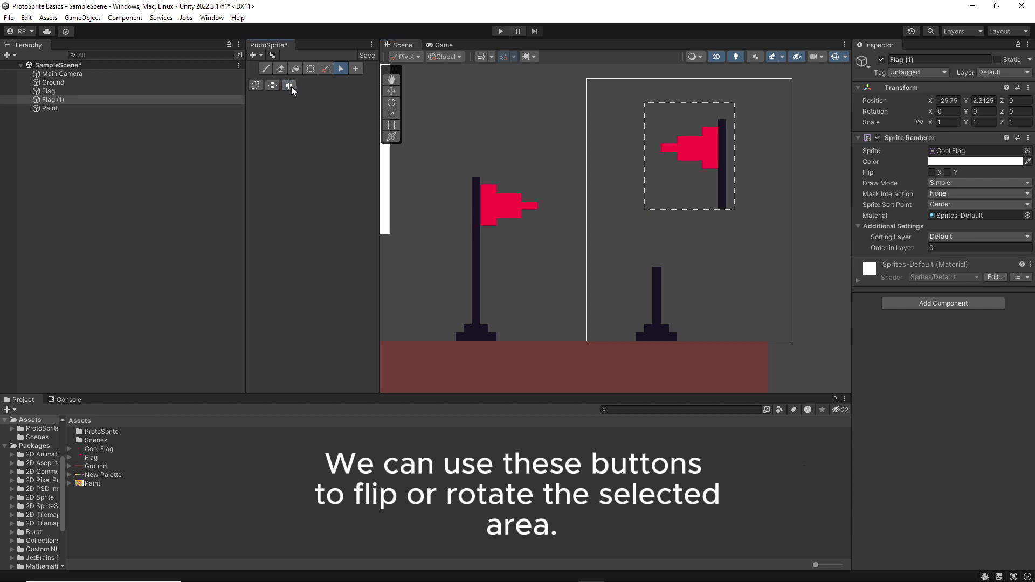
pyautogui.doubleClick(273, 85)
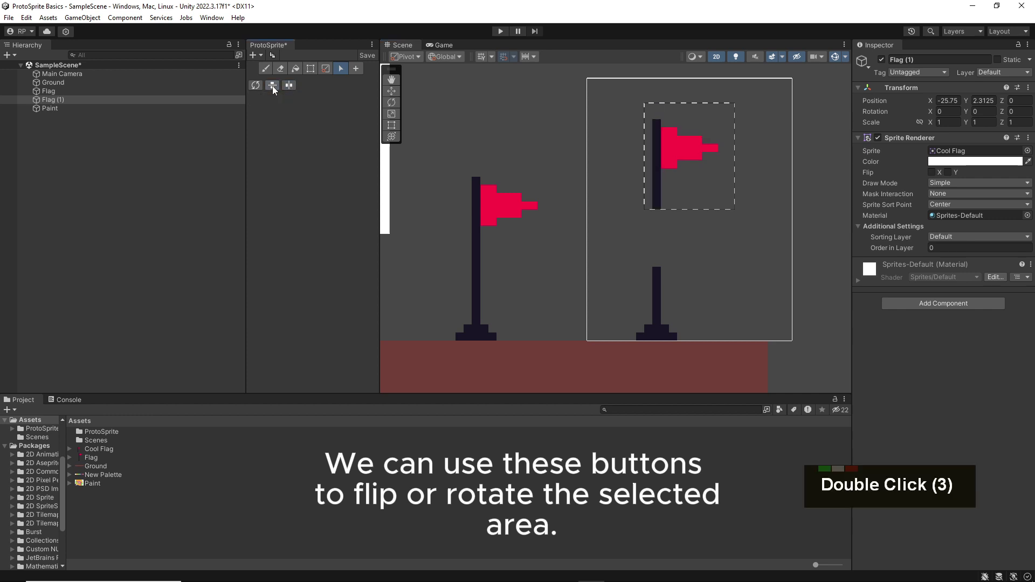
pyautogui.click(257, 87)
pyautogui.doubleClick(256, 87)
pyautogui.click(256, 88)
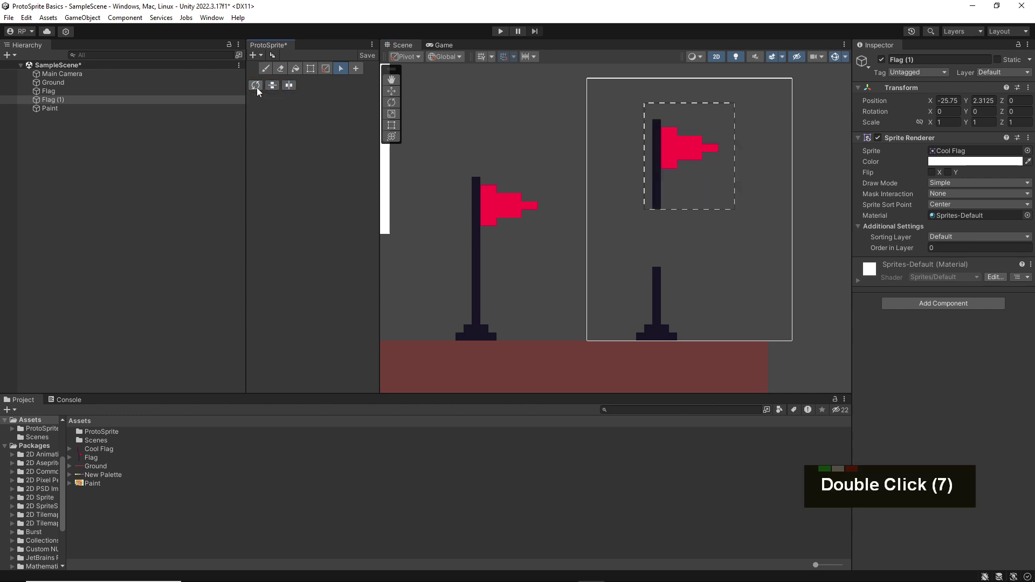
# Lower the selected flag top, cut it, paste it back and move it toward the upper right of the canvas.
pyautogui.moveTo(686, 142); pyautogui.dragTo(683, 157)
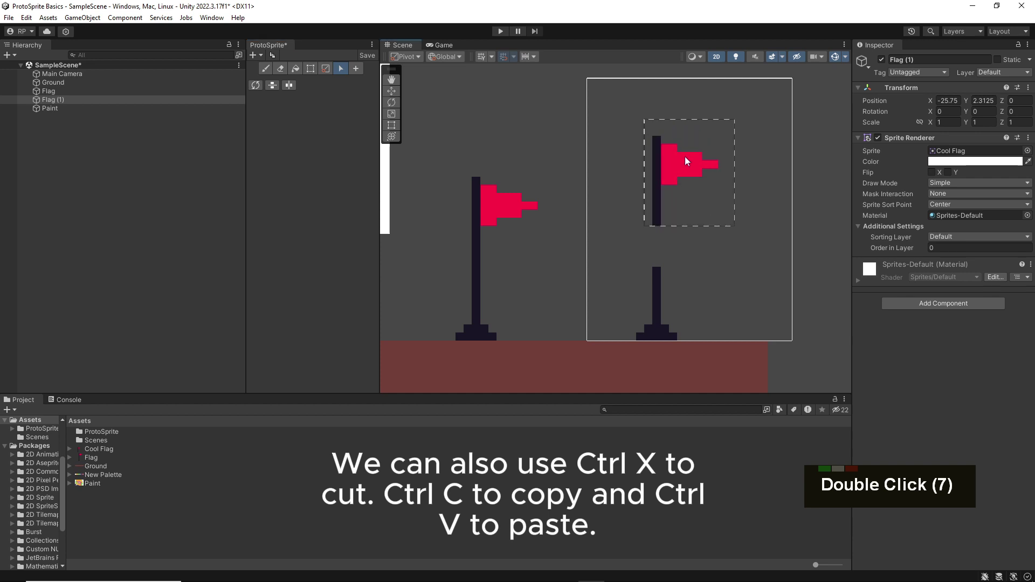
pyautogui.hotkey('ctrl', 'x')
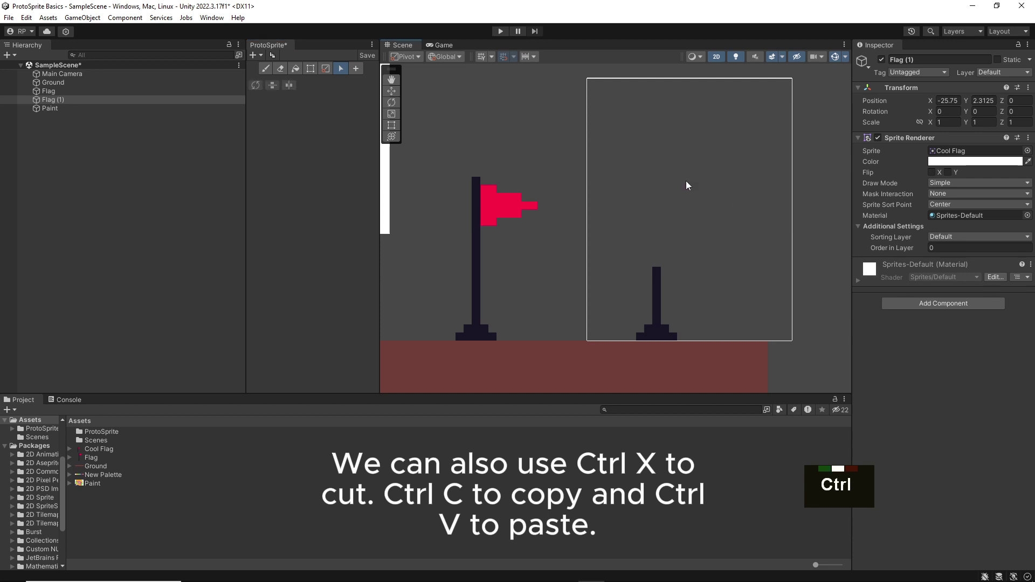
pyautogui.hotkey('ctrl', 'v')
pyautogui.moveTo(617, 220); pyautogui.dragTo(732, 159)
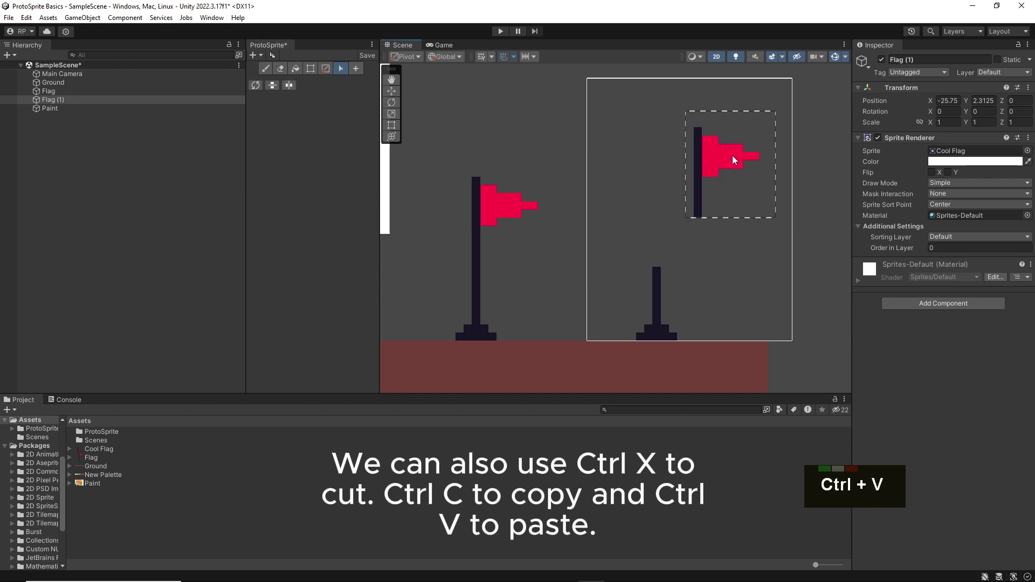
# Copy the flag top and place a pasted duplicate just to the left of it.
pyautogui.hotkey('ctrl', 'c')
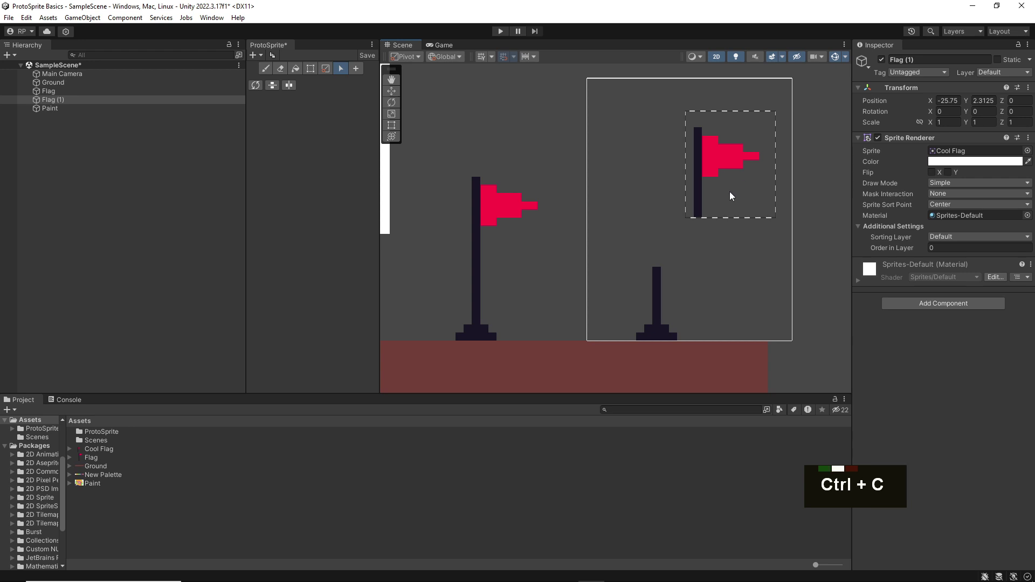
pyautogui.hotkey('ctrl', 'v')
pyautogui.moveTo(659, 183); pyautogui.dragTo(652, 165)
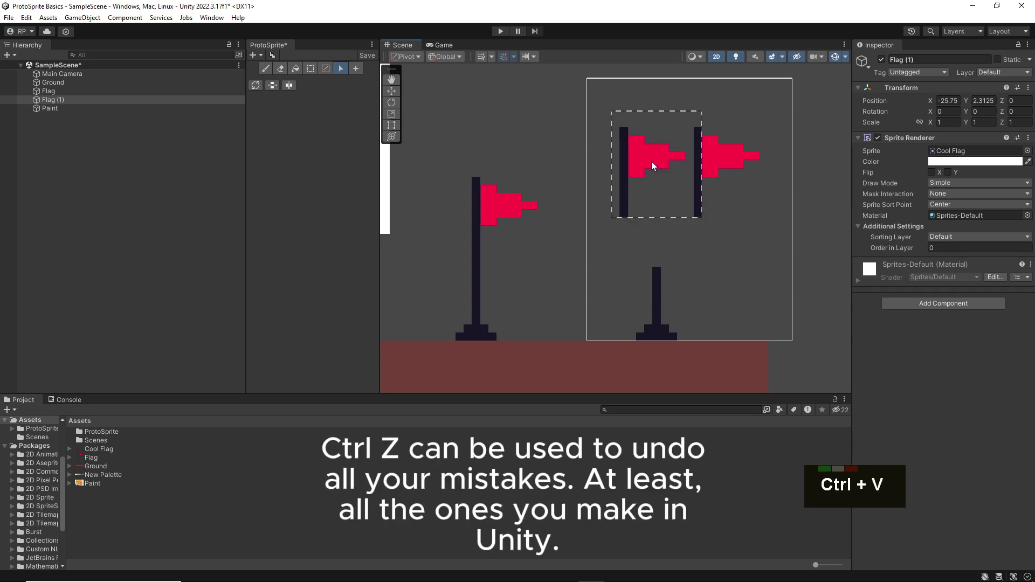
# Undo the flag-top edits until it is back in its original place on the pole.
pyautogui.hotkey('ctrl', 'z')
pyautogui.hotkey('ctrl', 'z')
pyautogui.hotkey('ctrl', 'z')
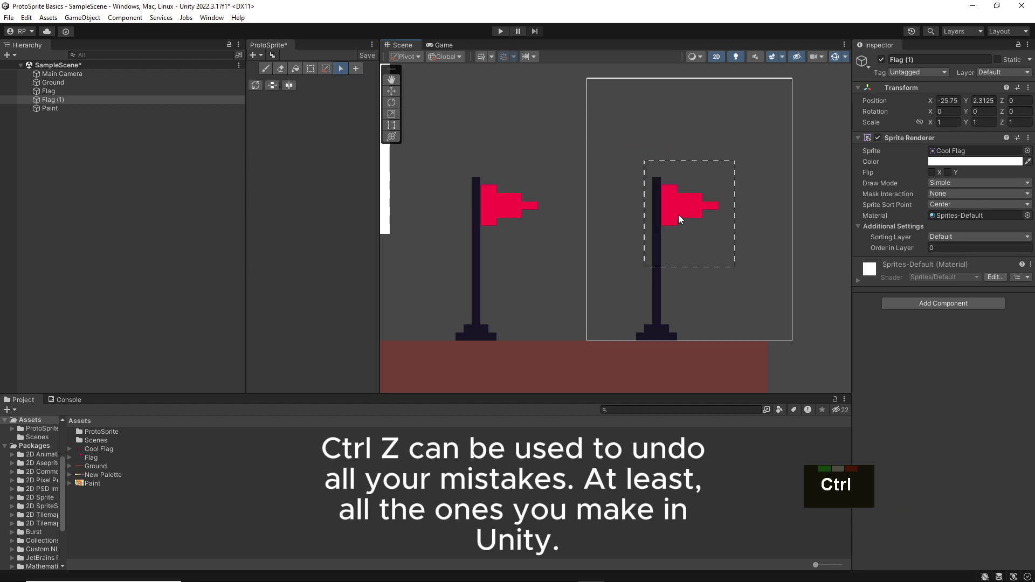
# Move the flag top up near the canvas's upper edge and bridge the pole gap with a straight size 1 brush line.
pyautogui.keyDown('ctrl'); pyautogui.moveTo(679, 214); pyautogui.dragTo(681, 138); pyautogui.keyUp('ctrl')
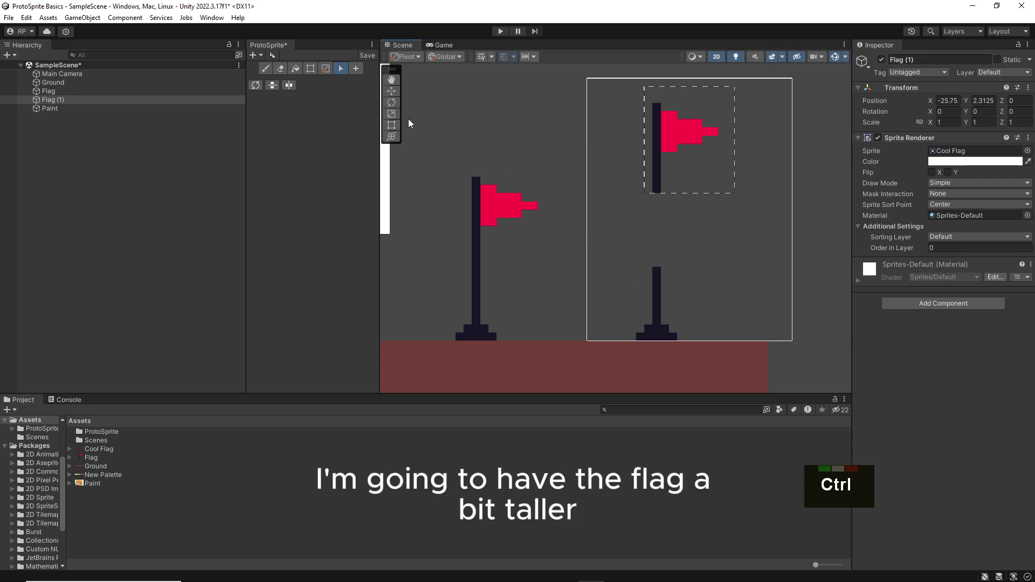
pyautogui.press('b')
pyautogui.press('space')
pyautogui.click(658, 181)
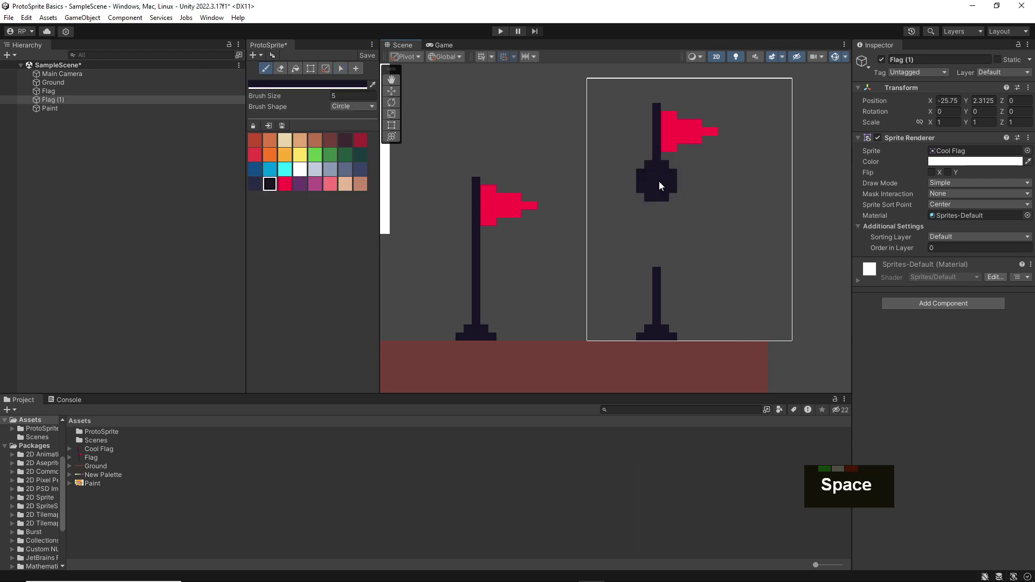
pyautogui.hotkey('ctrl', 'z')
pyautogui.keyDown('ctrl'); pyautogui.click(659, 232); pyautogui.keyUp('ctrl')
pyautogui.click(655, 195)
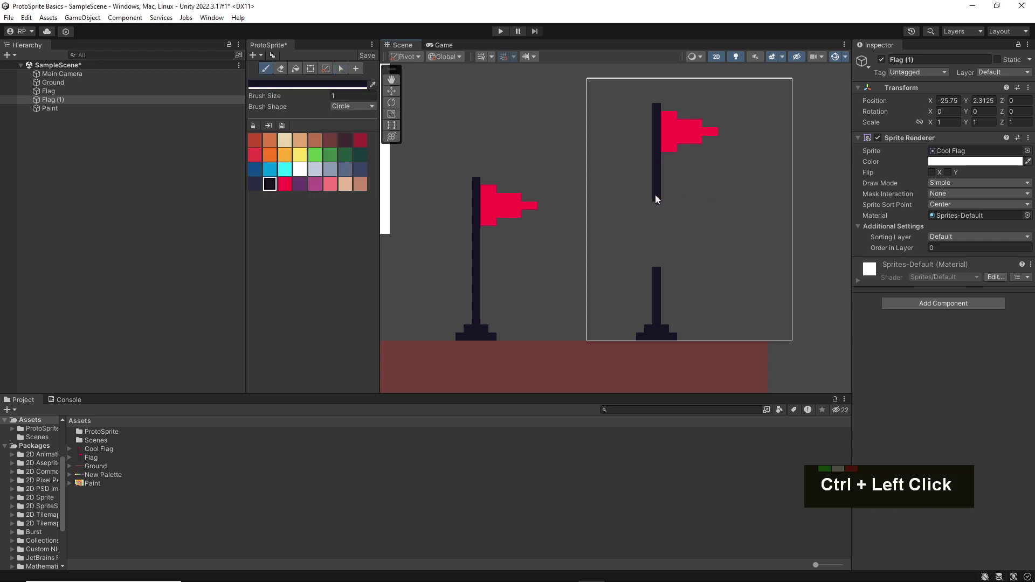
pyautogui.keyDown('shift'); pyautogui.click(656, 269); pyautogui.keyUp('shift')
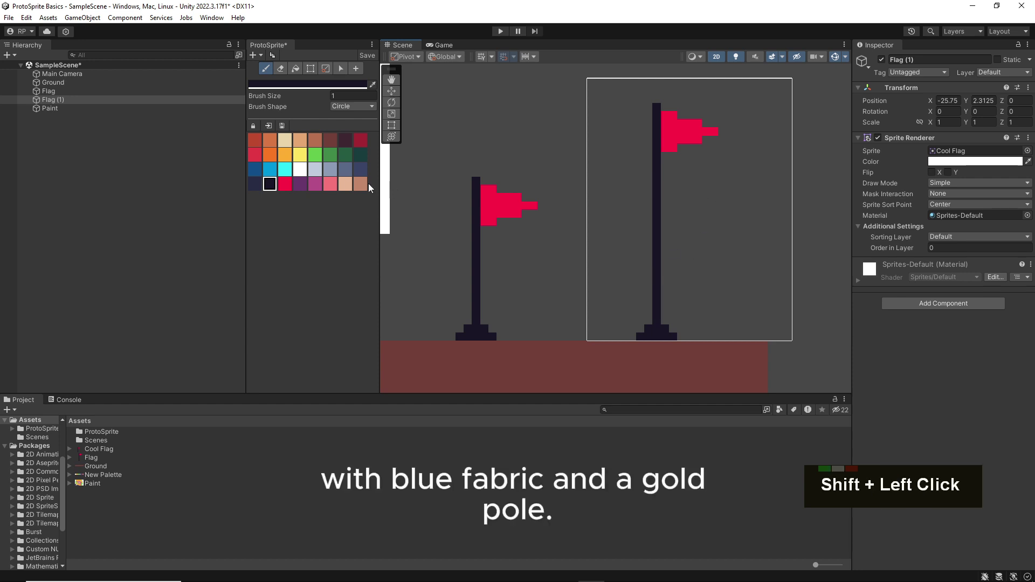
# Fill Cool Flag's red fabric with light blue and its dark pole with gold from the palette.
pyautogui.click(269, 169)
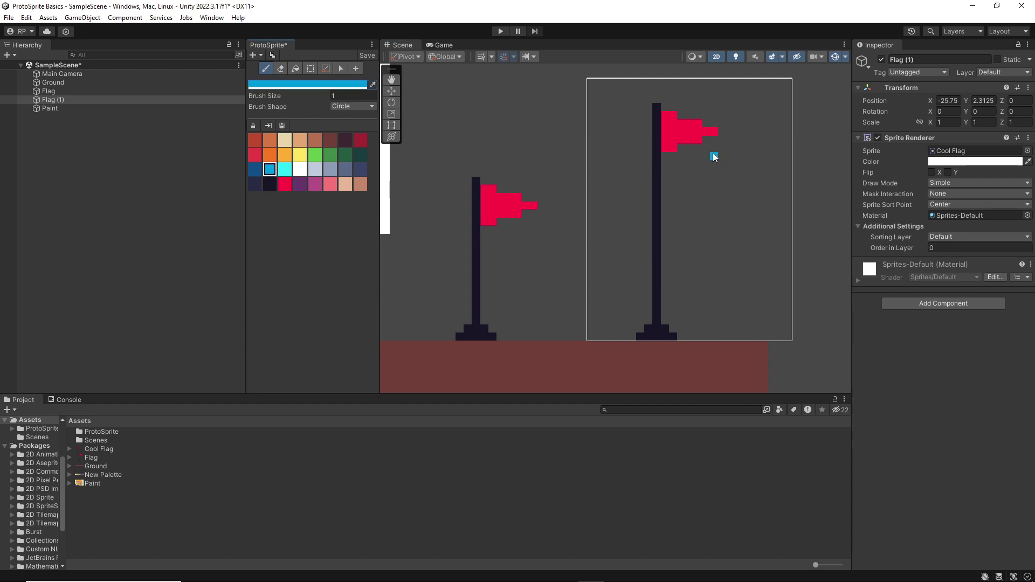
pyautogui.press('g')
pyautogui.click(695, 141)
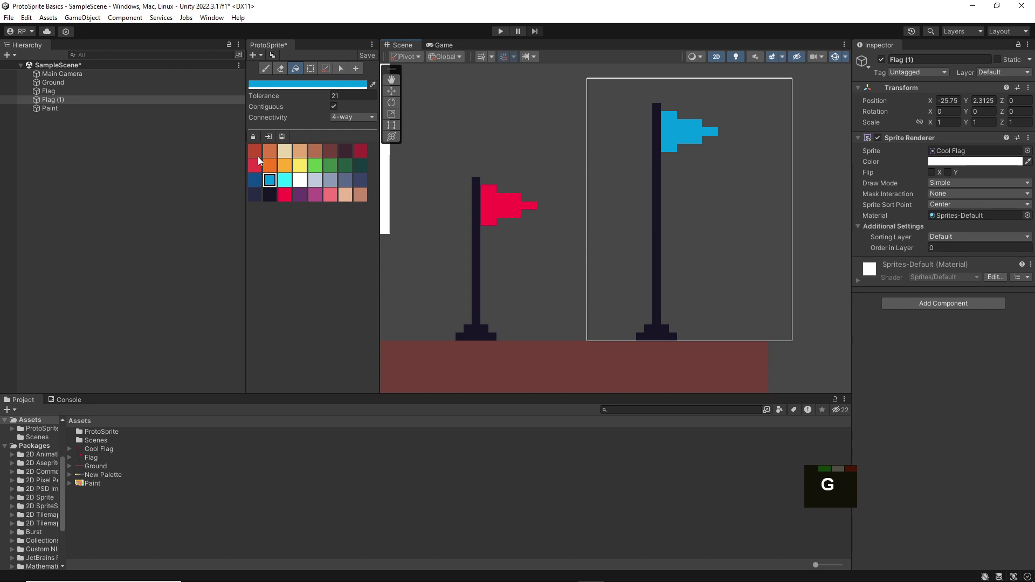
pyautogui.click(284, 167)
pyautogui.click(657, 168)
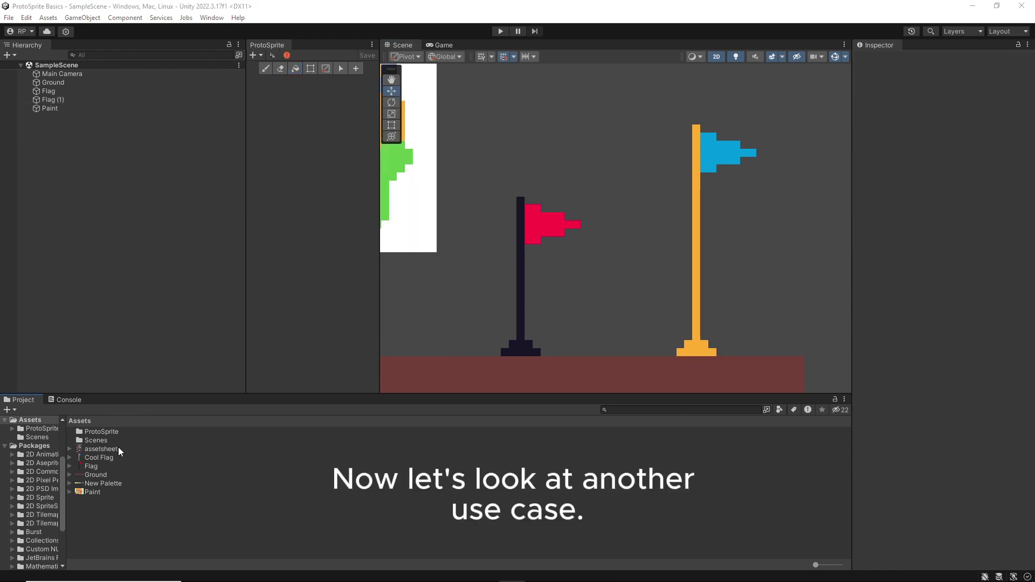
# Place the crow sprite assetsheet_22 from the assetsheet texture on the ground between the two flags.
pyautogui.click(91, 450)
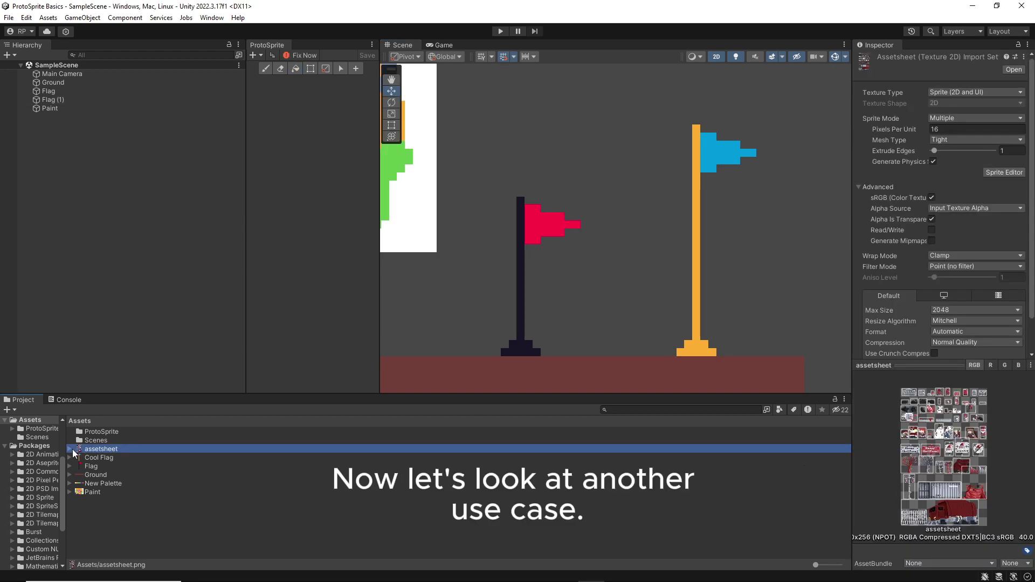
pyautogui.click(71, 450)
pyautogui.scroll(-3, 136, 505)
pyautogui.scroll(-4, 135, 504)
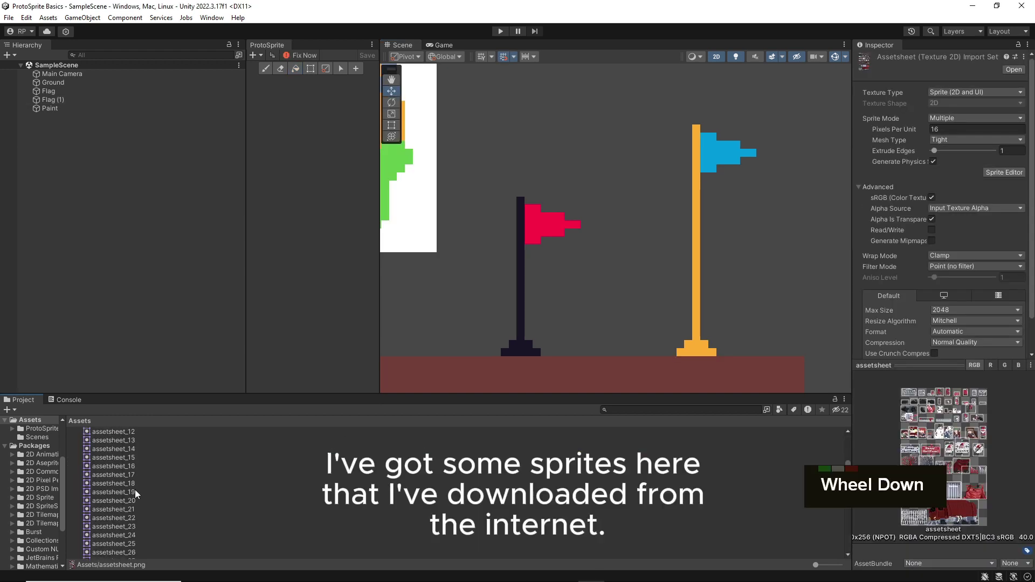
pyautogui.moveTo(133, 462); pyautogui.dragTo(627, 349)
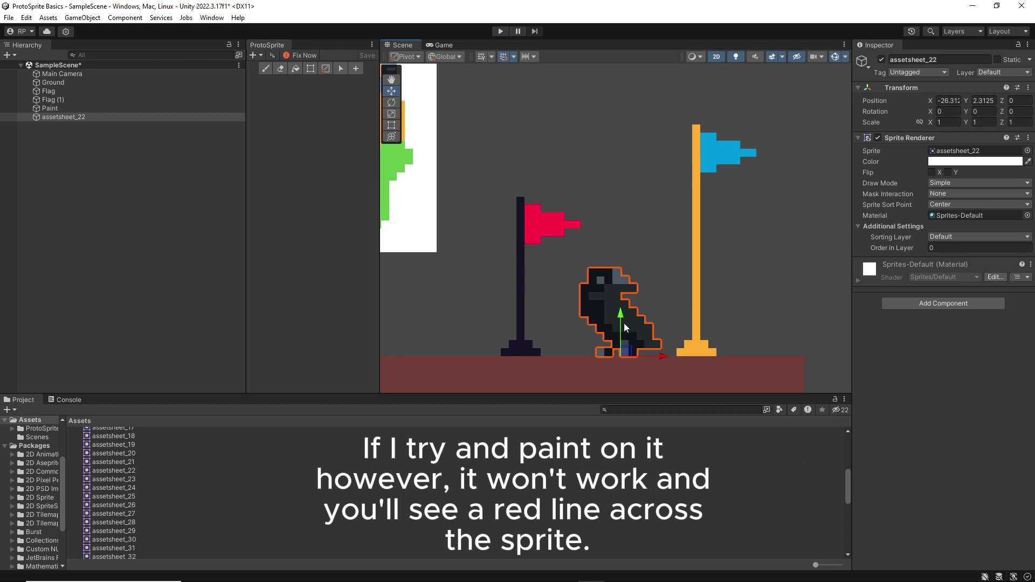
# Make the crow's texture paintable with ProtoSprite's automatic Read/Write fix and set the brush size to 4.
pyautogui.click(265, 70)
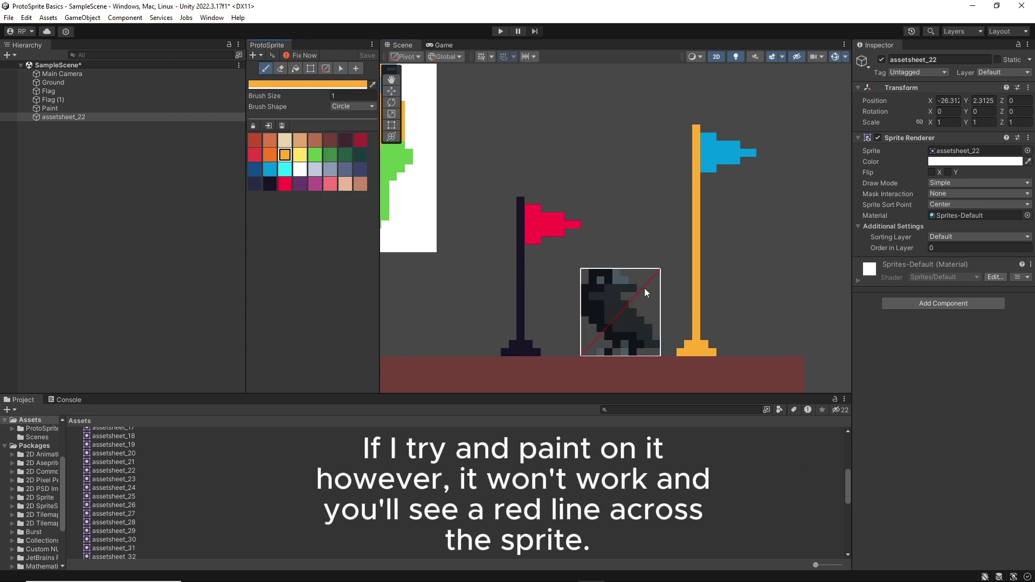
pyautogui.scroll(6, 473, 515)
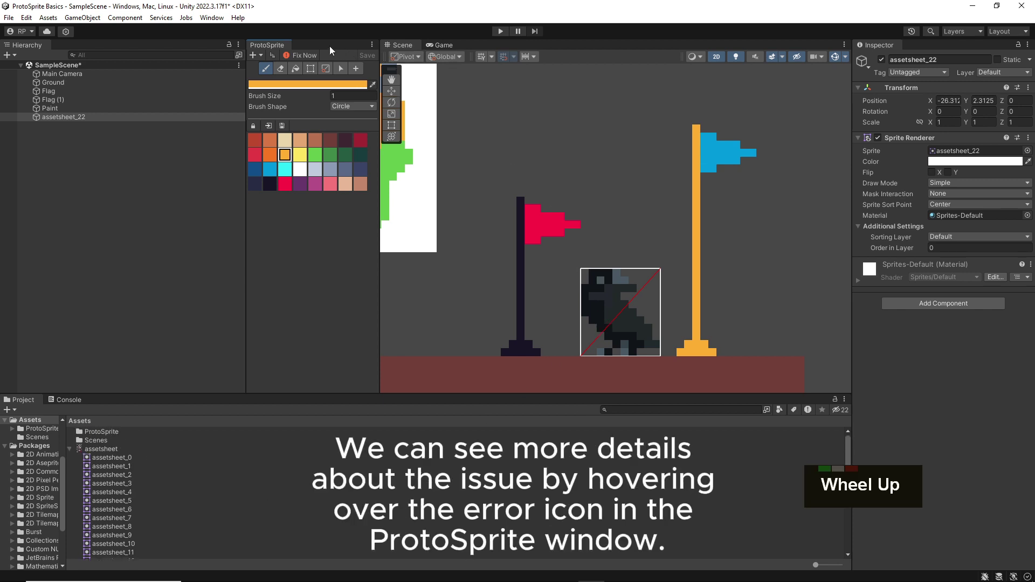
pyautogui.moveTo(307, 56)
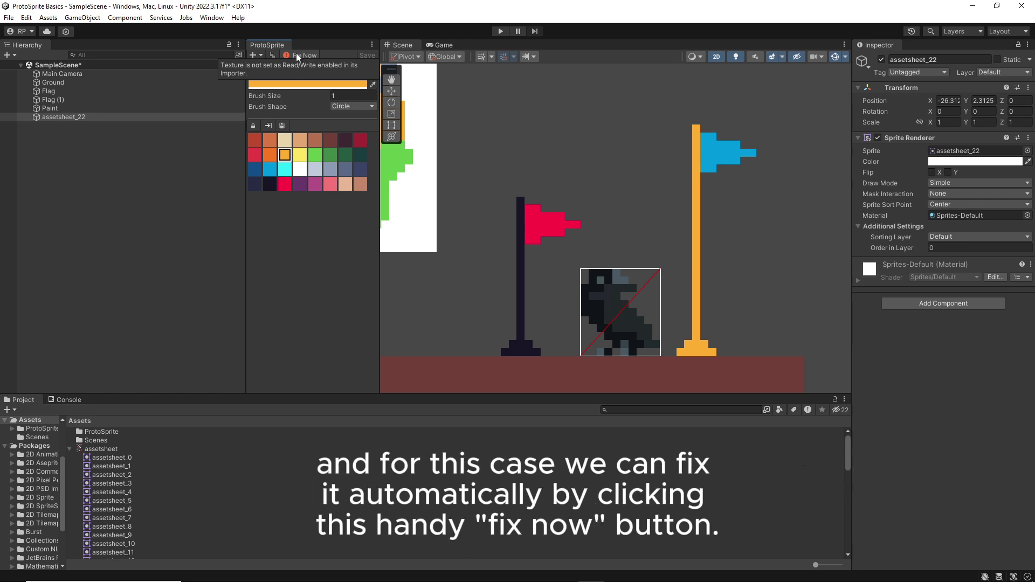
pyautogui.click(298, 56)
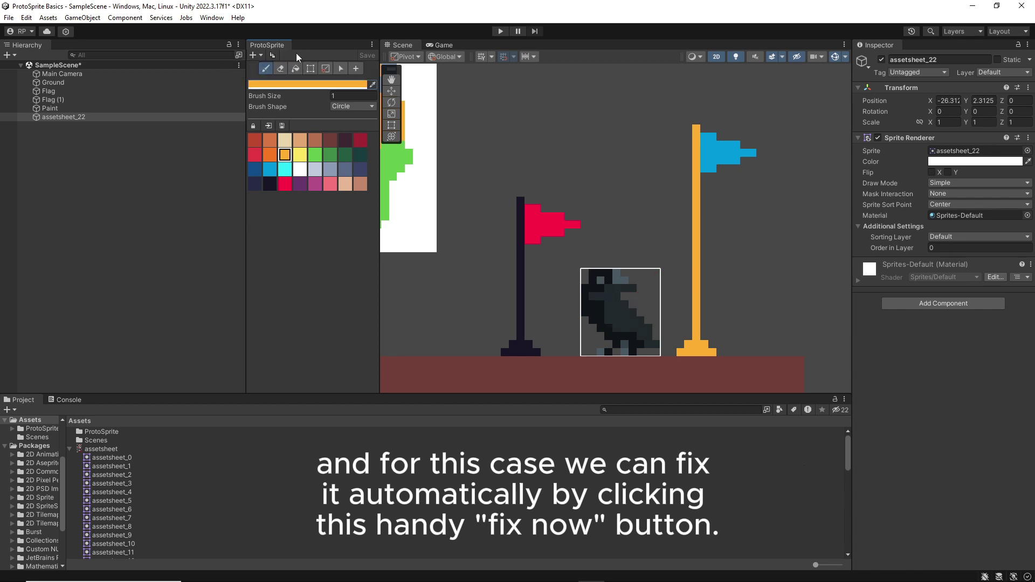
pyautogui.keyDown('ctrl'); pyautogui.moveTo(633, 289); pyautogui.dragTo(657, 291); pyautogui.keyUp('ctrl')
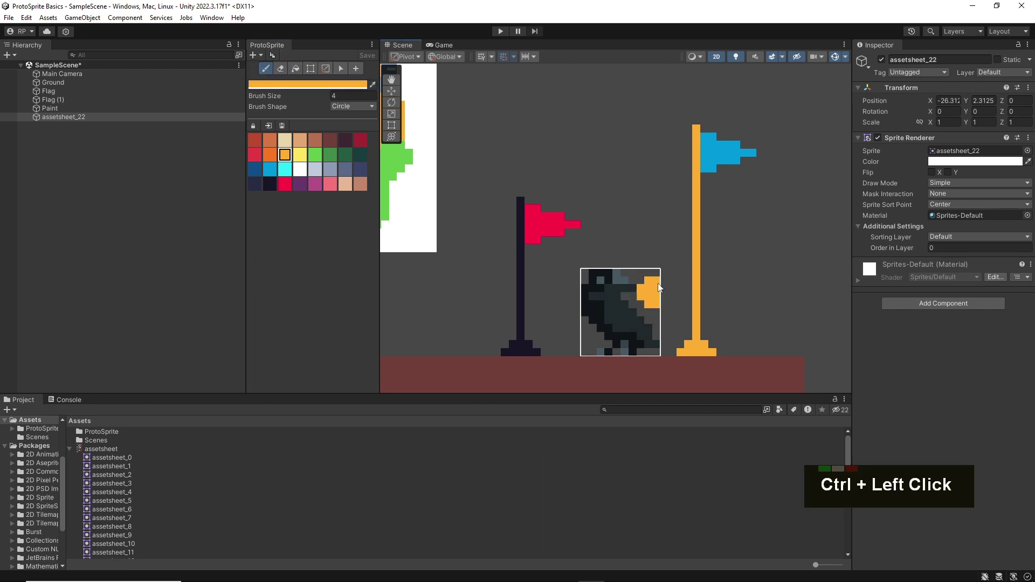
# Open assetsheet in the Sprite Editor and examine the crow among the texture's other sprites.
pyautogui.click(122, 450)
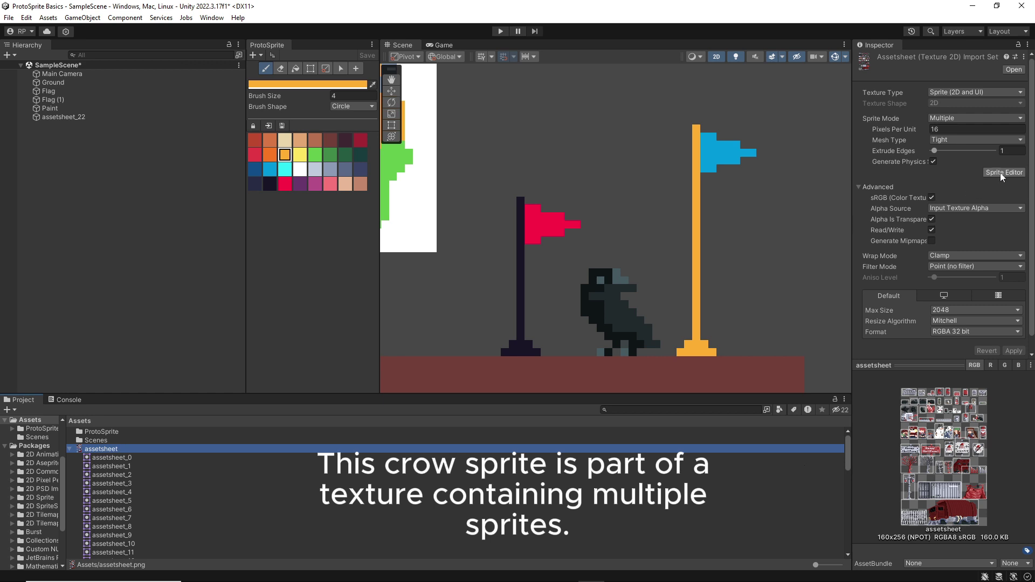
pyautogui.click(1001, 173)
pyautogui.scroll(4, 78, 195)
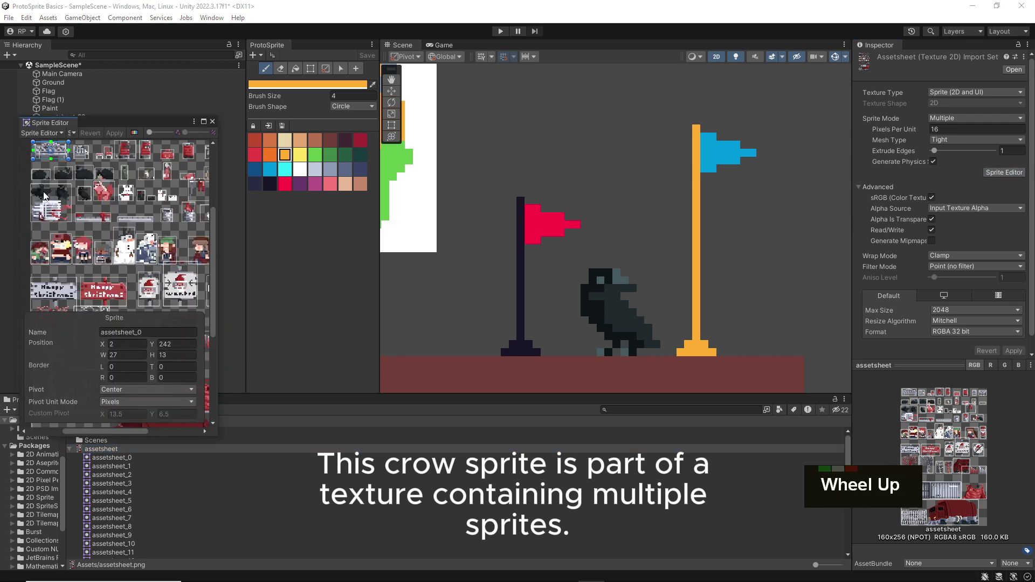
pyautogui.scroll(4, 78, 195)
pyautogui.middleClick(81, 197)
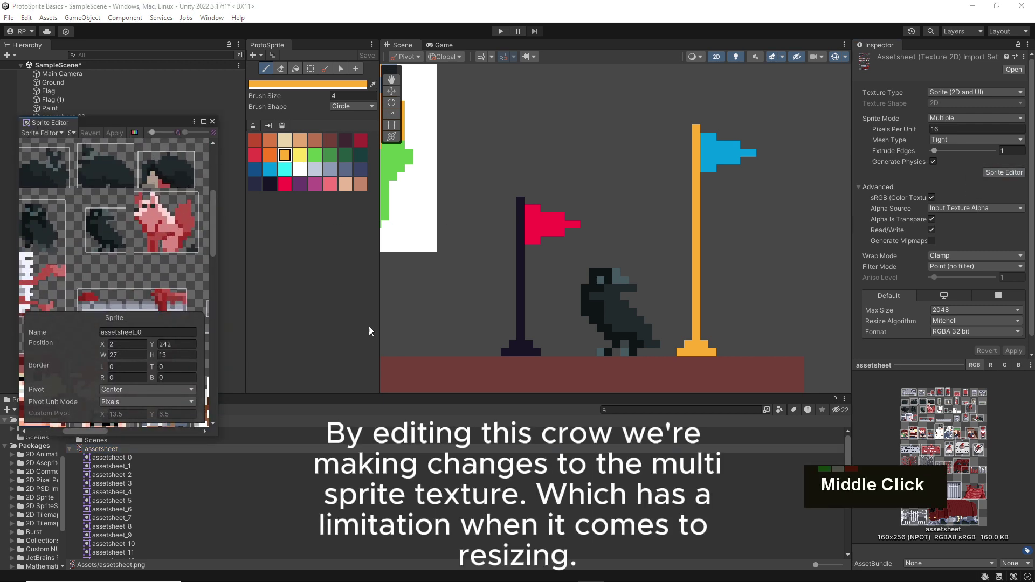
# Test gold brush strokes and a size 9 eraser on the crow, and undo them all.
pyautogui.click(616, 312)
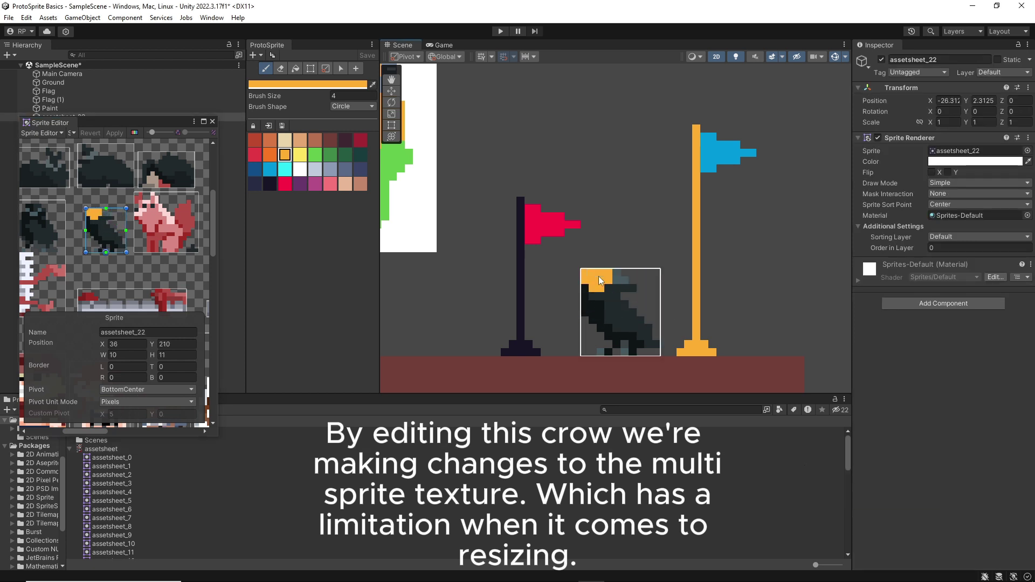
pyautogui.click(598, 347)
pyautogui.press('d')
pyautogui.moveTo(608, 208)
pyautogui.keyDown('ctrl'); pyautogui.mouseDown()
pyautogui.moveTo(574, 218)
pyautogui.moveTo(614, 254)
pyautogui.moveTo(571, 296)
pyautogui.moveTo(654, 319)
pyautogui.moveTo(655, 343)
pyautogui.mouseUp(); pyautogui.keyUp('ctrl')
pyautogui.hotkey('ctrl', 'z')
pyautogui.hotkey('ctrl', 'z')
pyautogui.hotkey('ctrl', 'z')
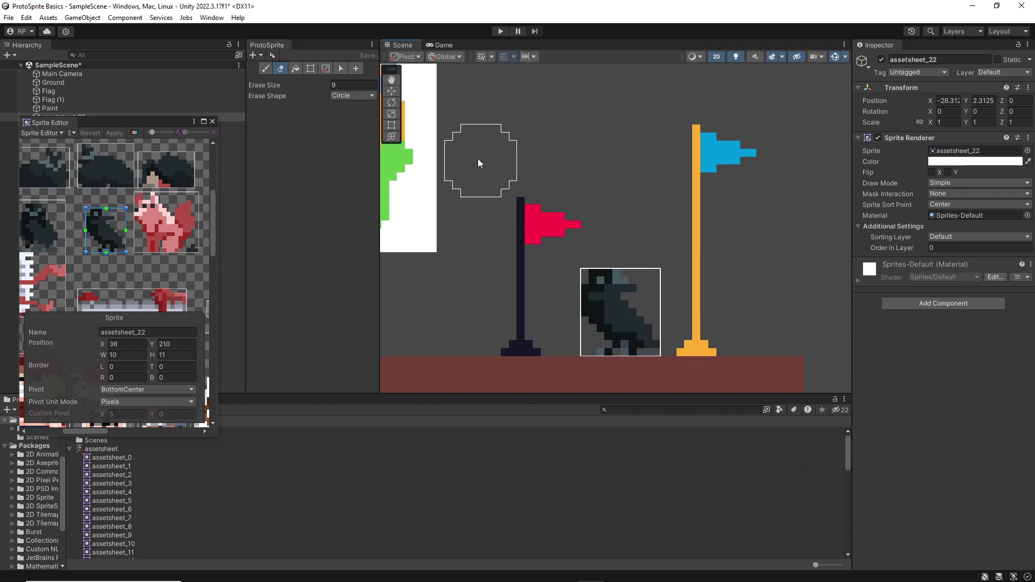
# Try the resize tool on the crow and extract its sprite into a separate texture named Crow.
pyautogui.click(311, 68)
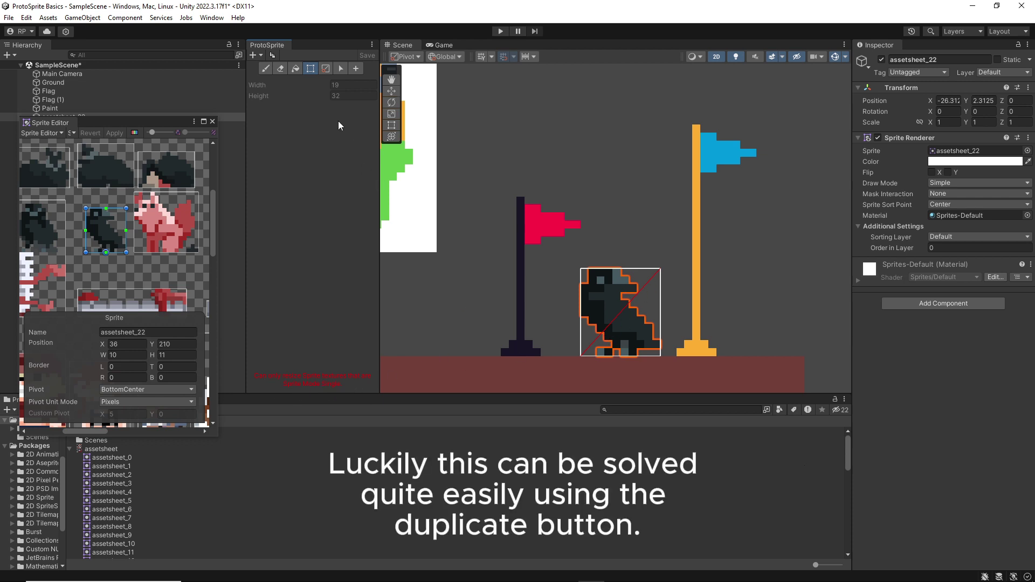
pyautogui.click(275, 55)
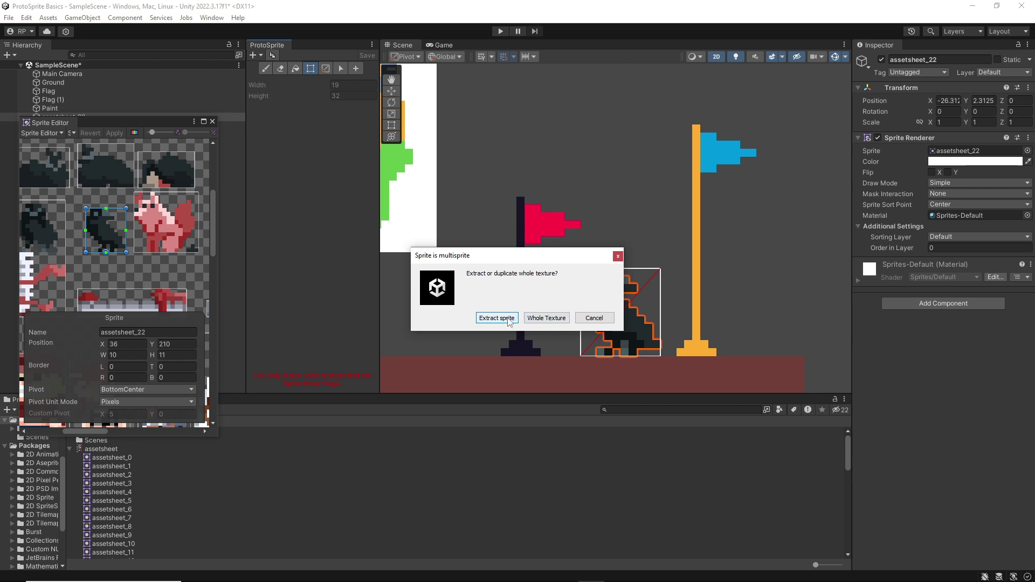
pyautogui.click(497, 318)
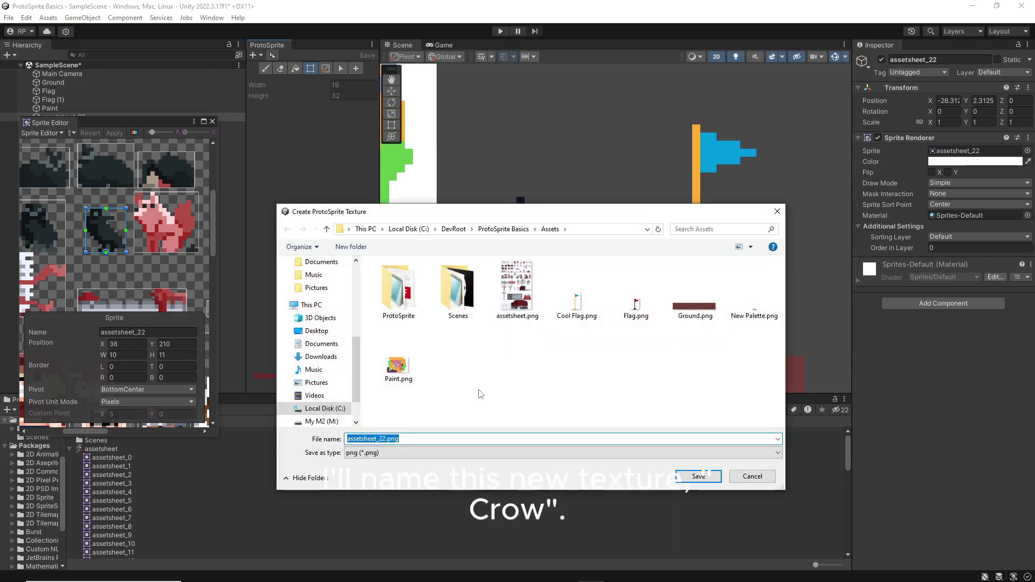
pyautogui.write('Crow')
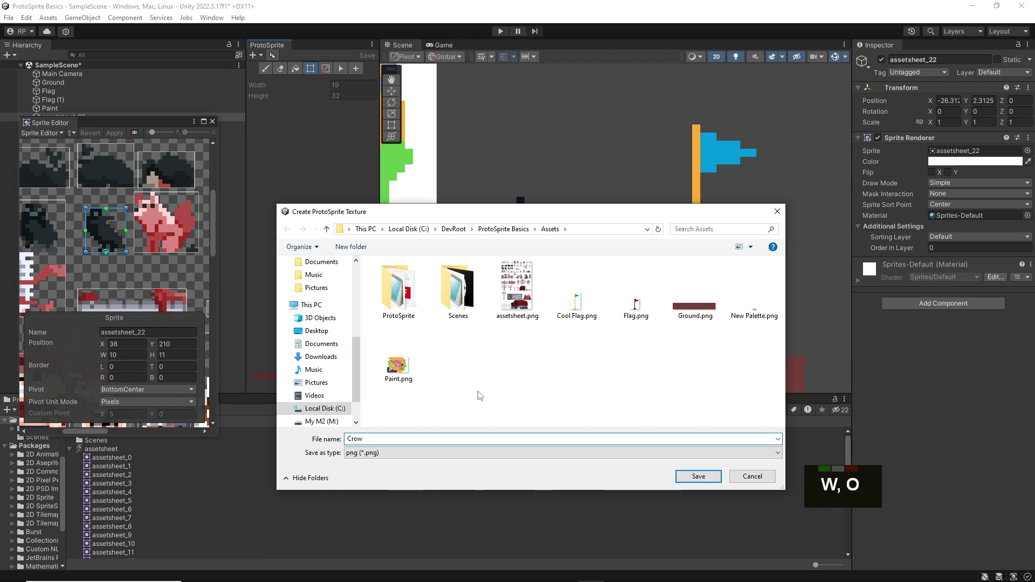
pyautogui.press('Return')
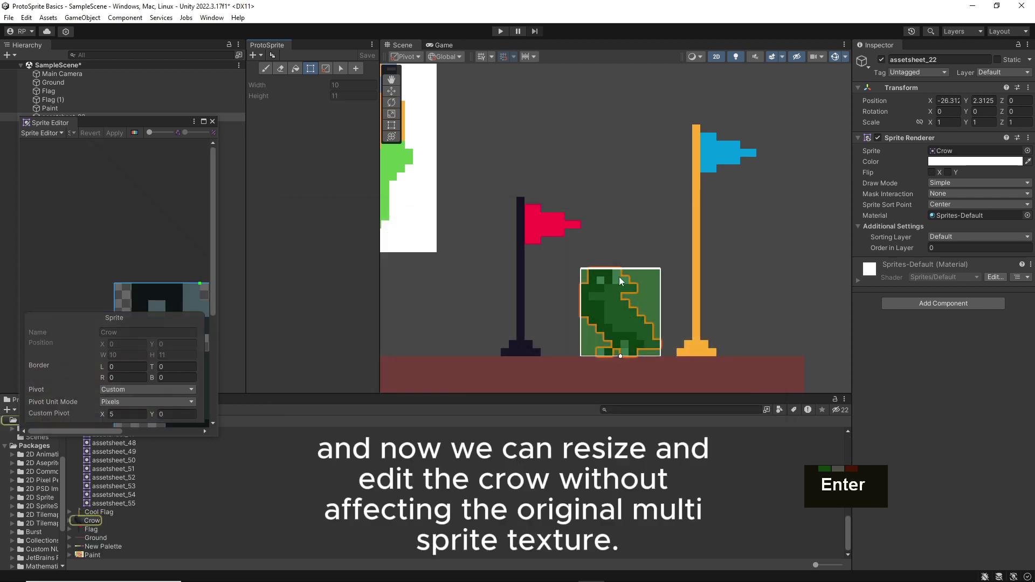
# Resize the Crow sprite canvas to 14 wide by 13 high, adding space above and on both sides.
pyautogui.moveTo(621, 281); pyautogui.dragTo(625, 211)
pyautogui.moveTo(661, 281)
pyautogui.mouseDown()
pyautogui.moveTo(709, 278)
pyautogui.moveTo(674, 286)
pyautogui.mouseUp()
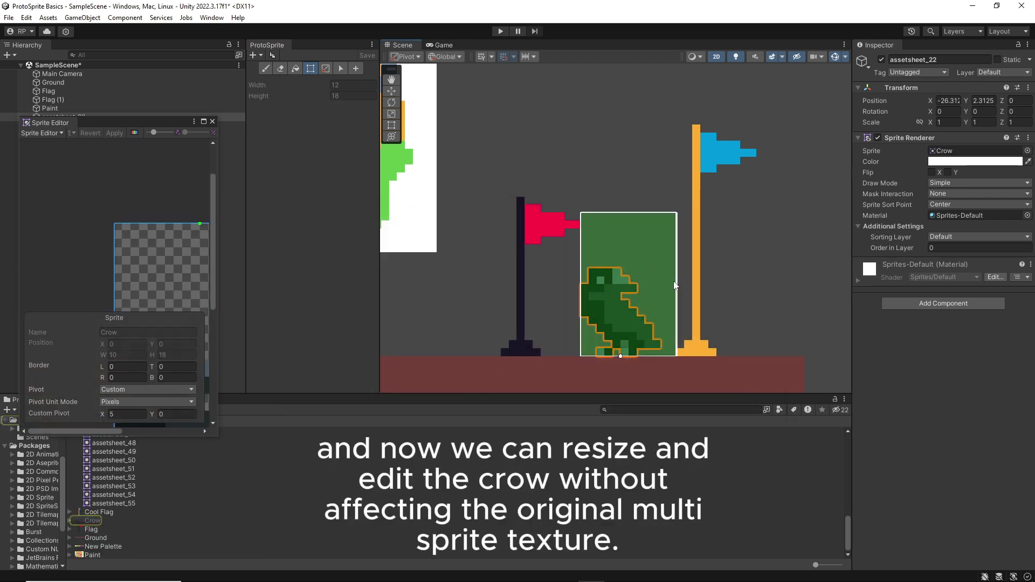
pyautogui.moveTo(581, 295)
pyautogui.mouseDown()
pyautogui.moveTo(536, 300)
pyautogui.moveTo(566, 302)
pyautogui.mouseUp()
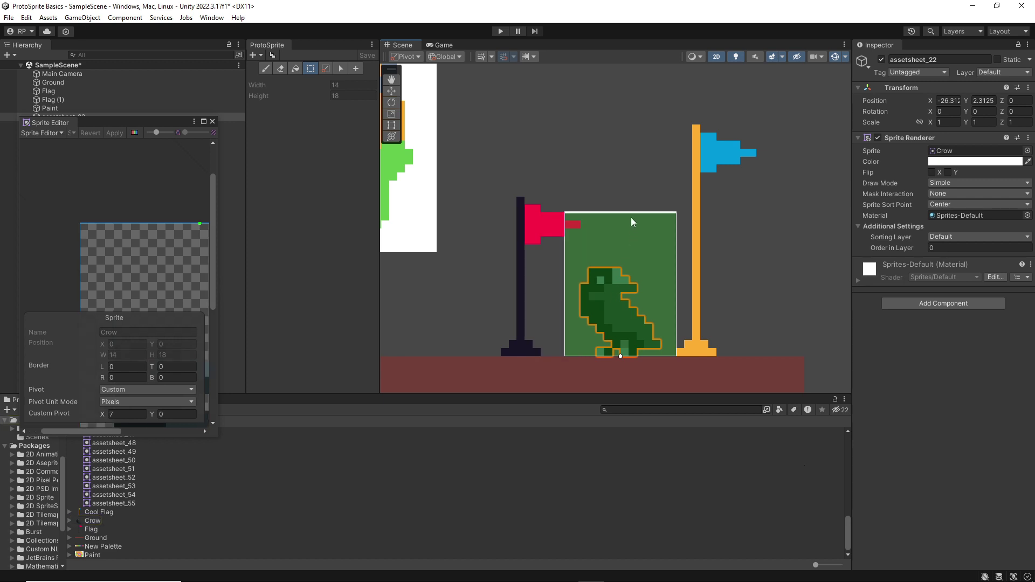
pyautogui.moveTo(632, 221); pyautogui.dragTo(632, 254)
pyautogui.scroll(2, 135, 259)
pyautogui.moveTo(135, 259); pyautogui.dragTo(129, 190, button='middle')
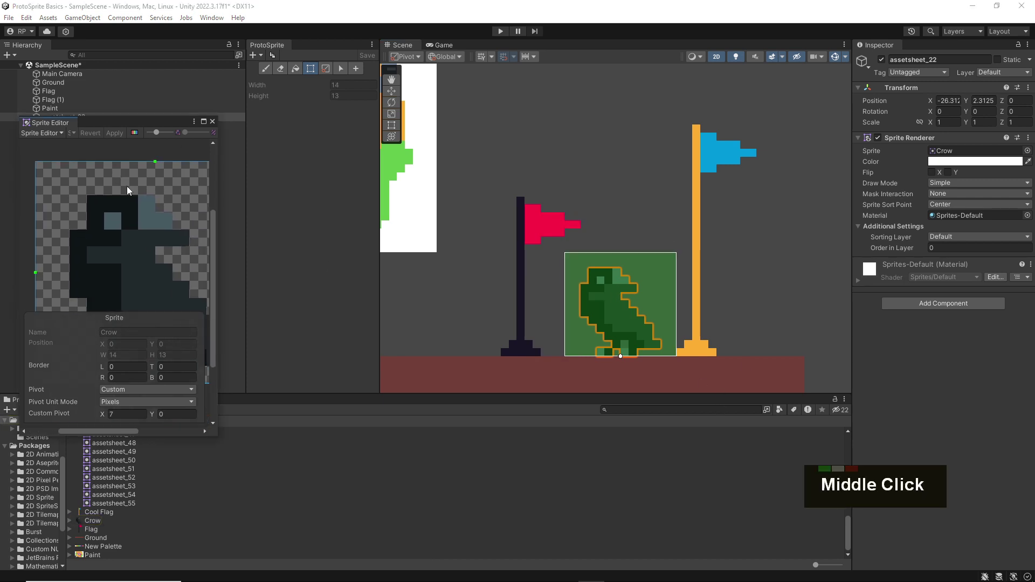
pyautogui.press('b')
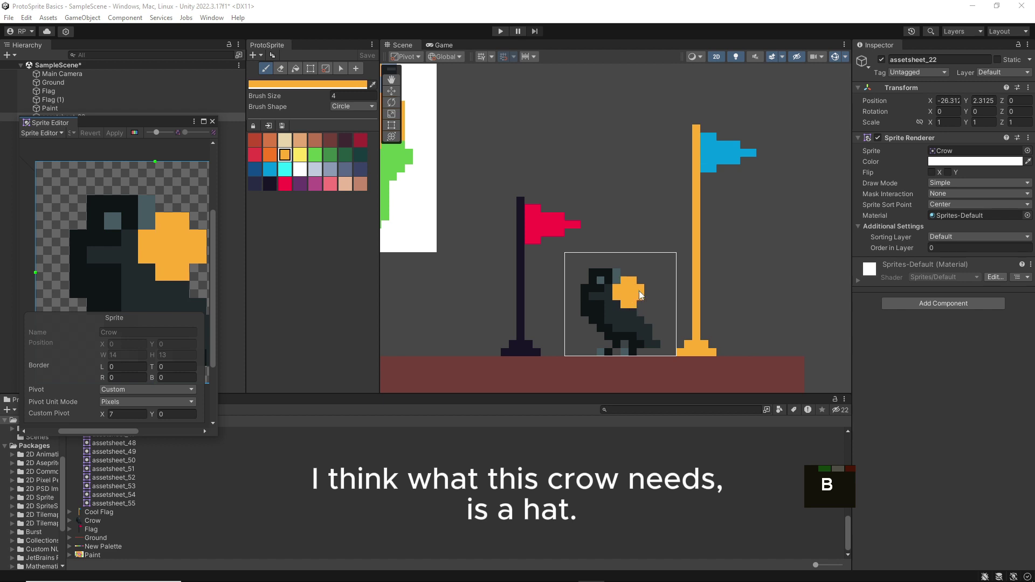
pyautogui.press('d')
pyautogui.moveTo(678, 216); pyautogui.dragTo(675, 215, button='middle')
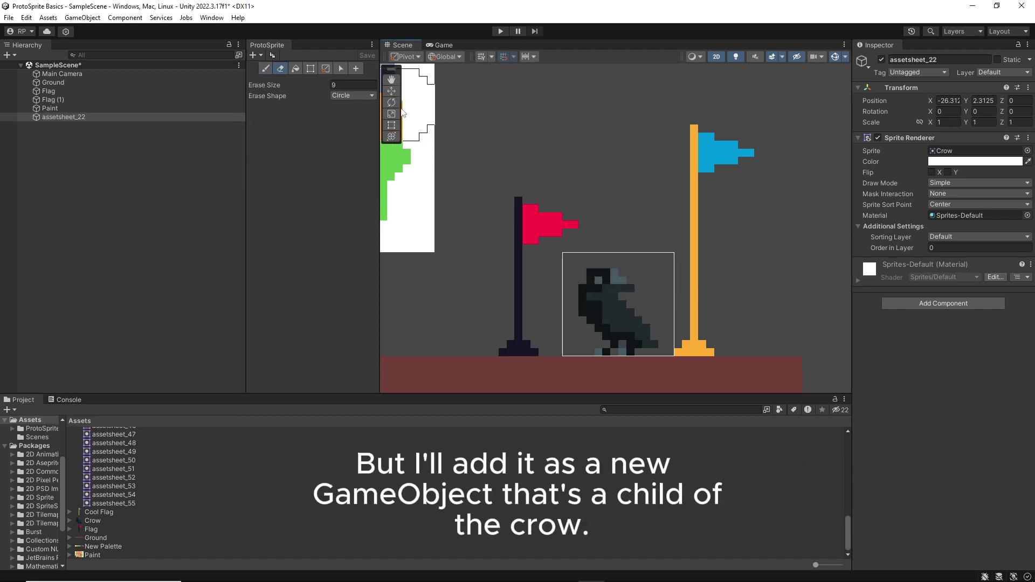
# Set new sprites to be created as children of the crow, and load the colour palette from the Crow texture.
pyautogui.click(358, 70)
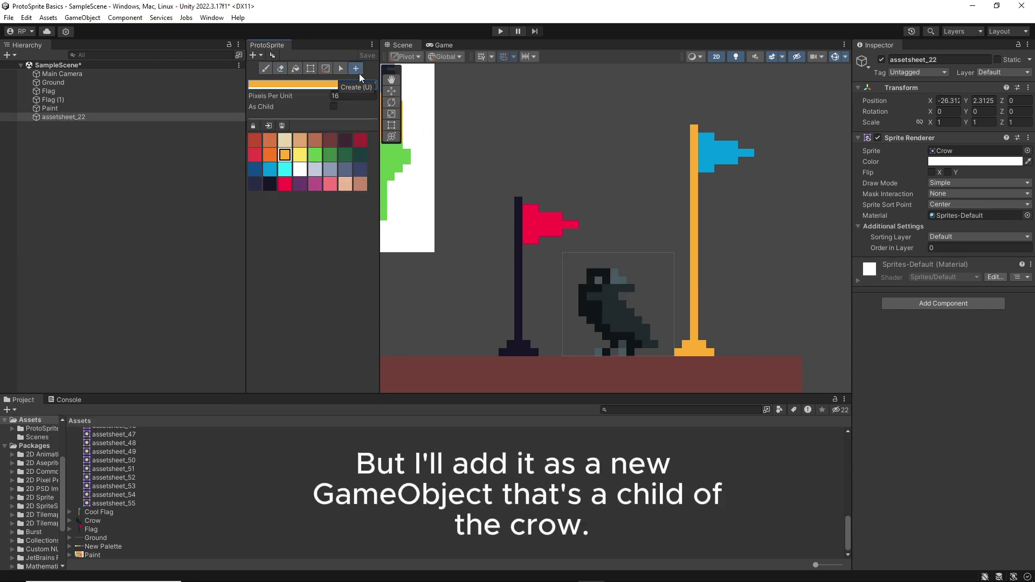
pyautogui.click(333, 107)
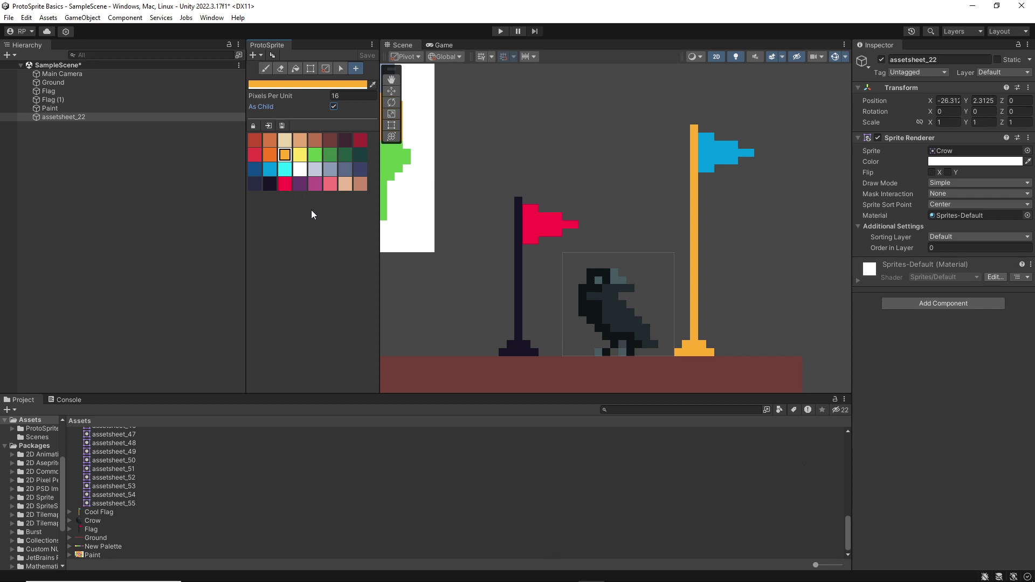
pyautogui.click(269, 126)
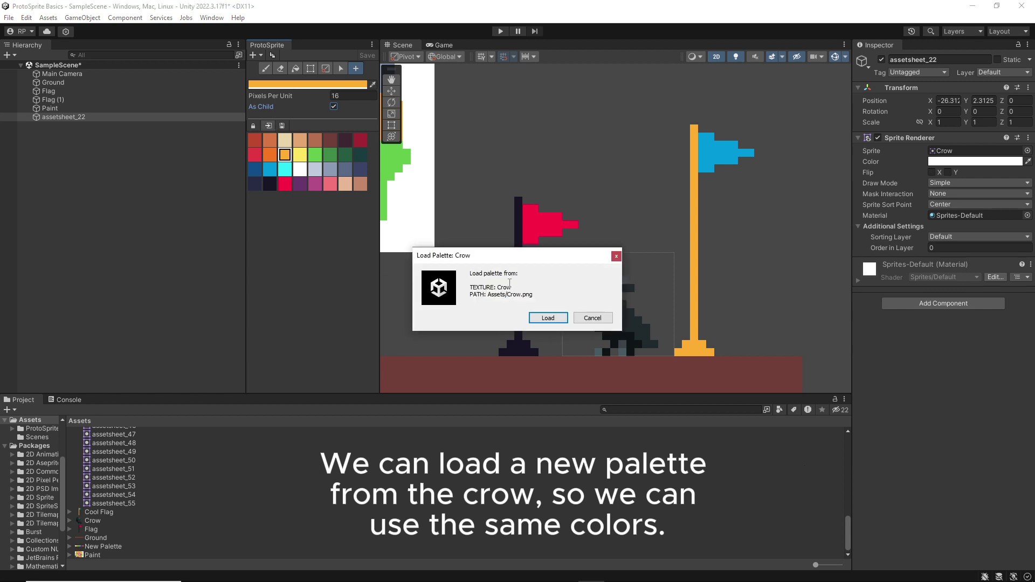
pyautogui.click(546, 318)
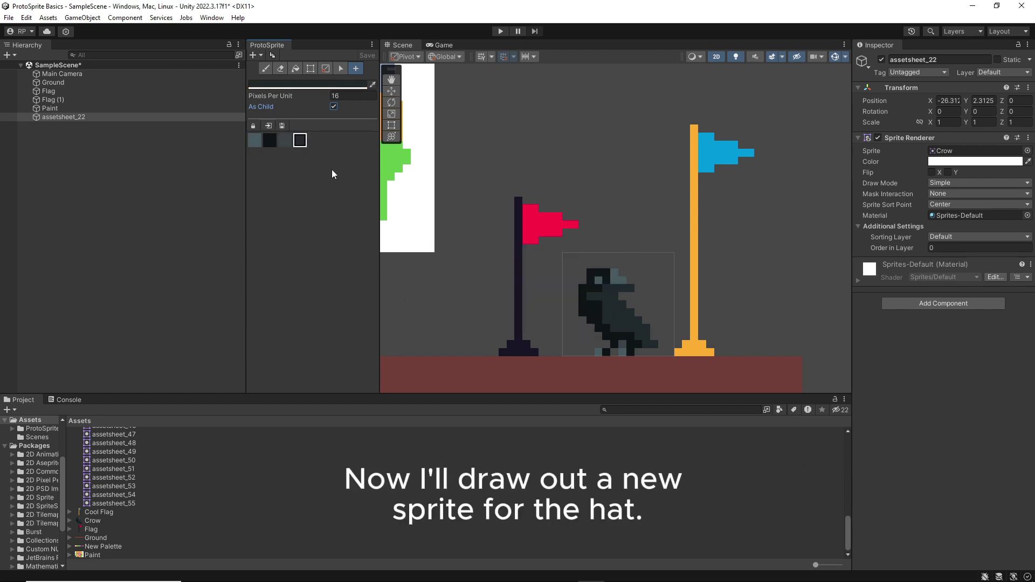
# Create a wide rectangular child sprite directly above the crow's head and save its texture as Hat.
pyautogui.moveTo(571, 267); pyautogui.dragTo(631, 245)
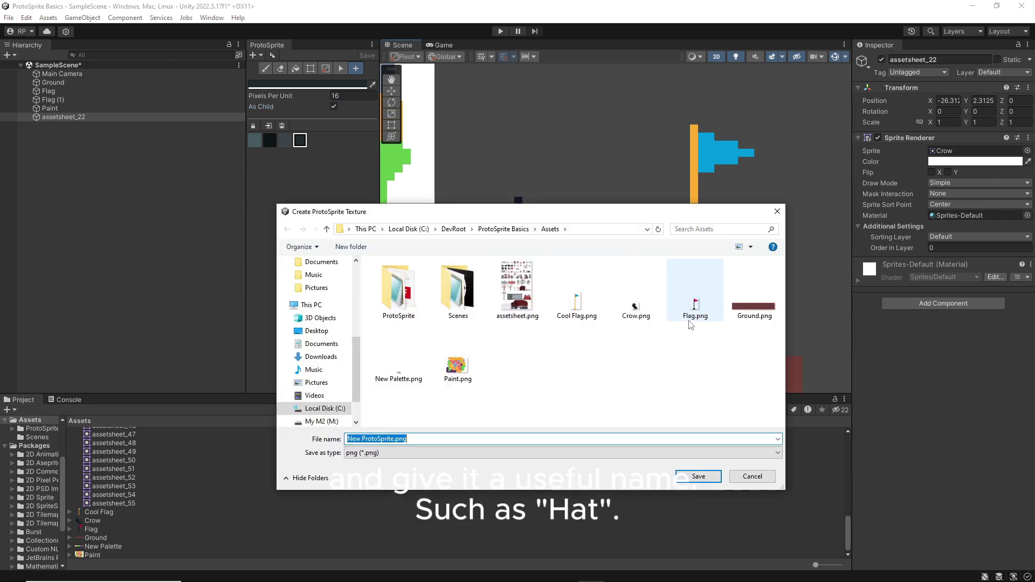
pyautogui.write('Hat')
pyautogui.press('Return')
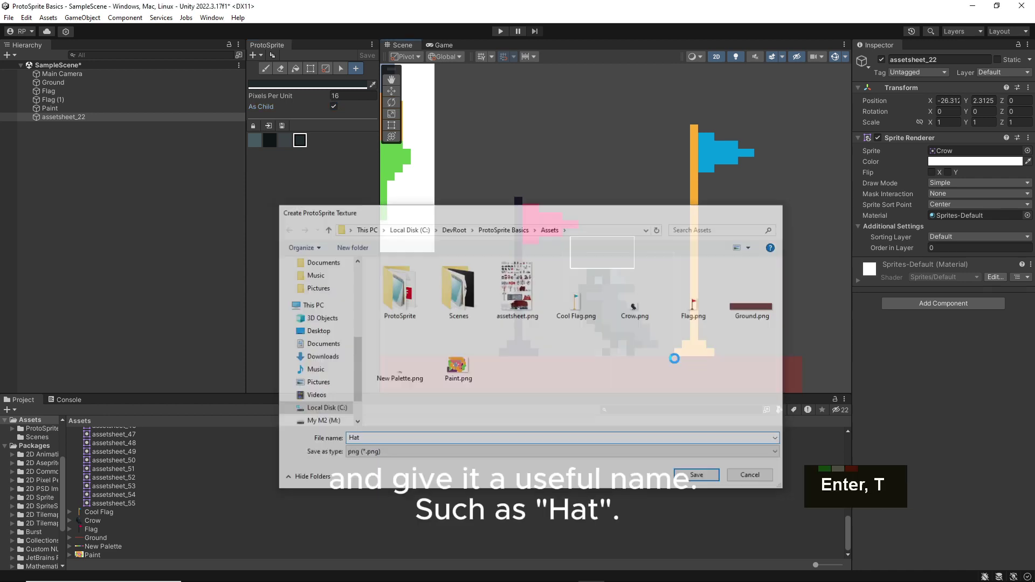
# Erase the upper corners of the Hat sprite at erase size 1, leaving a raised crown over a one-pixel brim.
pyautogui.press('d')
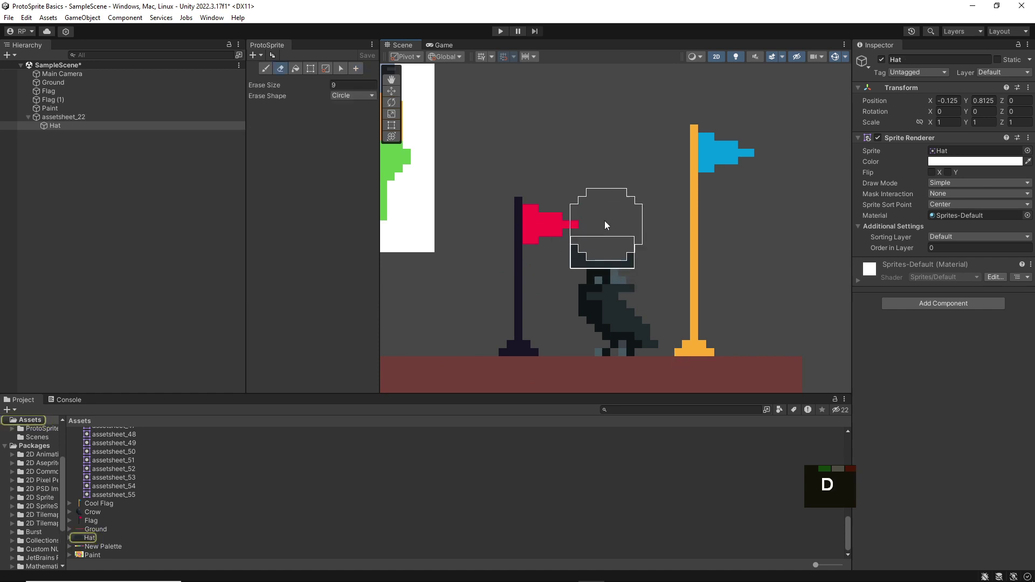
pyautogui.keyDown('ctrl'); pyautogui.click(601, 237); pyautogui.keyUp('ctrl')
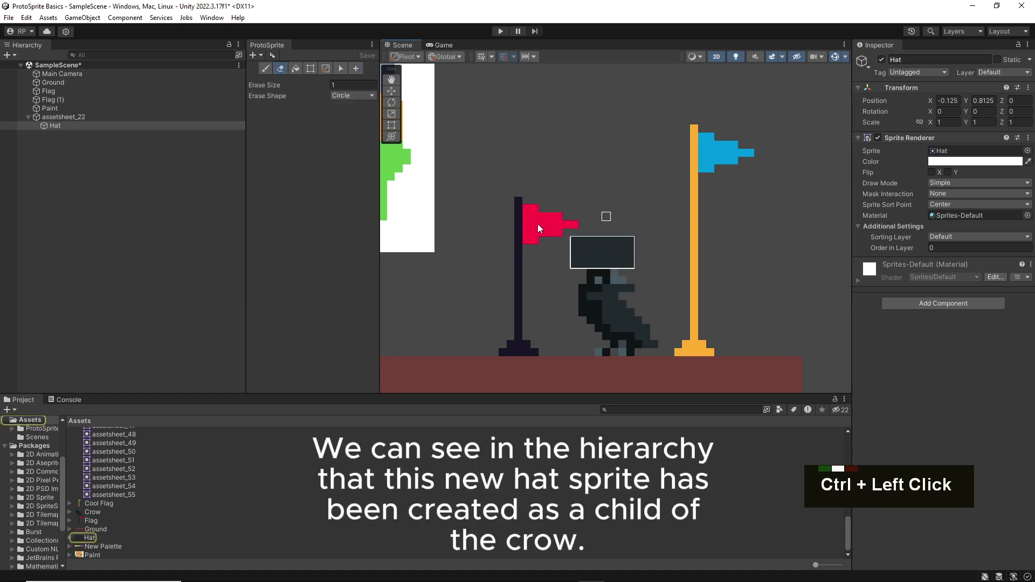
pyautogui.click(67, 117)
pyautogui.click(63, 125)
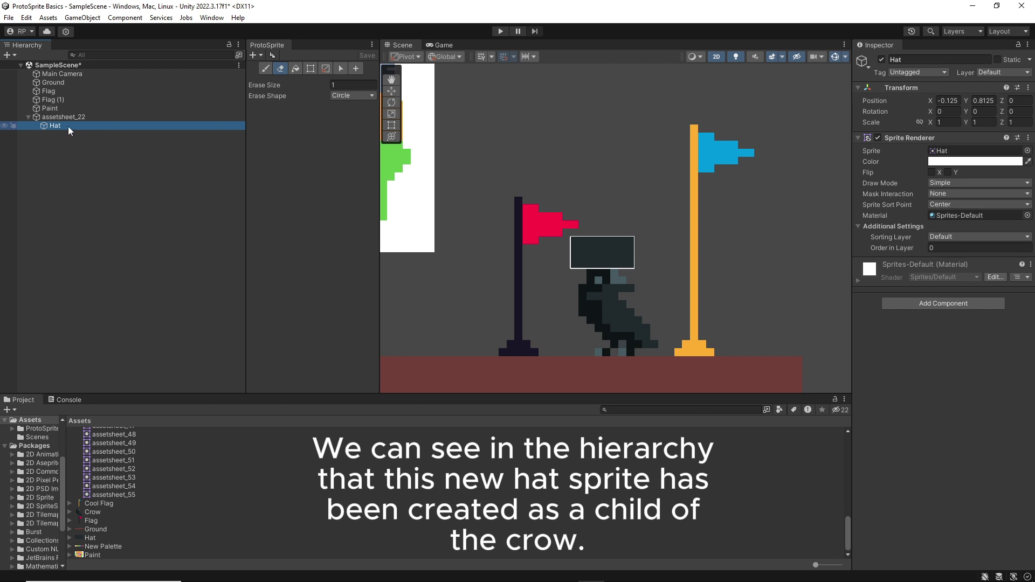
pyautogui.doubleClick(577, 254)
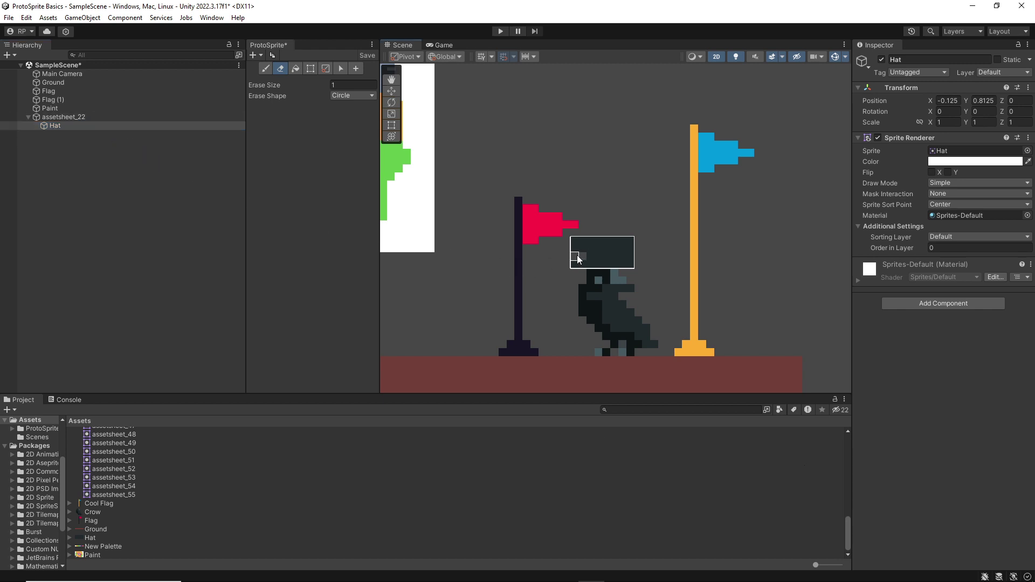
pyautogui.moveTo(624, 249); pyautogui.dragTo(623, 254)
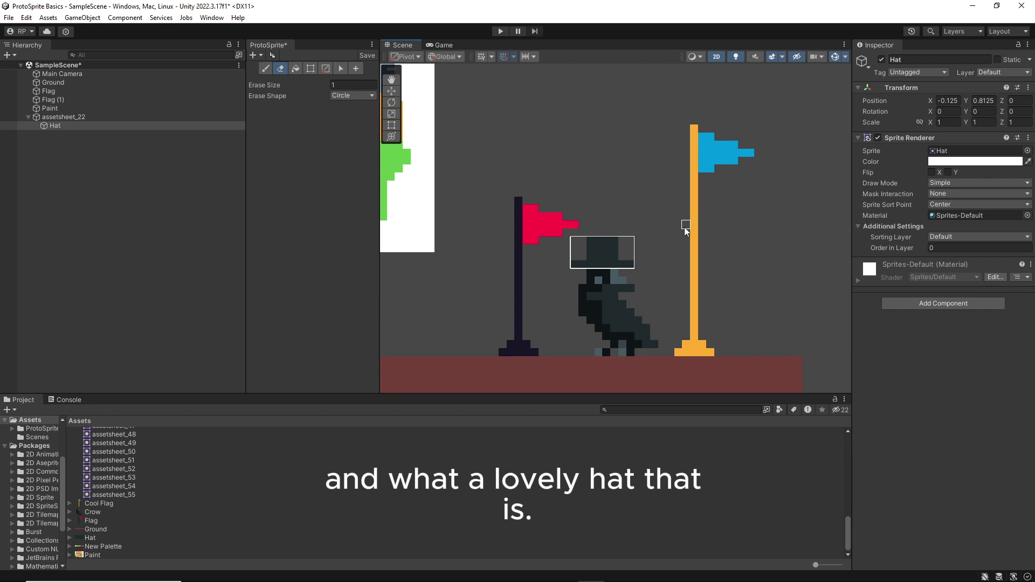
# Move the crow together with its hat slightly along the ground to X position -26.25.
pyautogui.press('w')
pyautogui.click(610, 311)
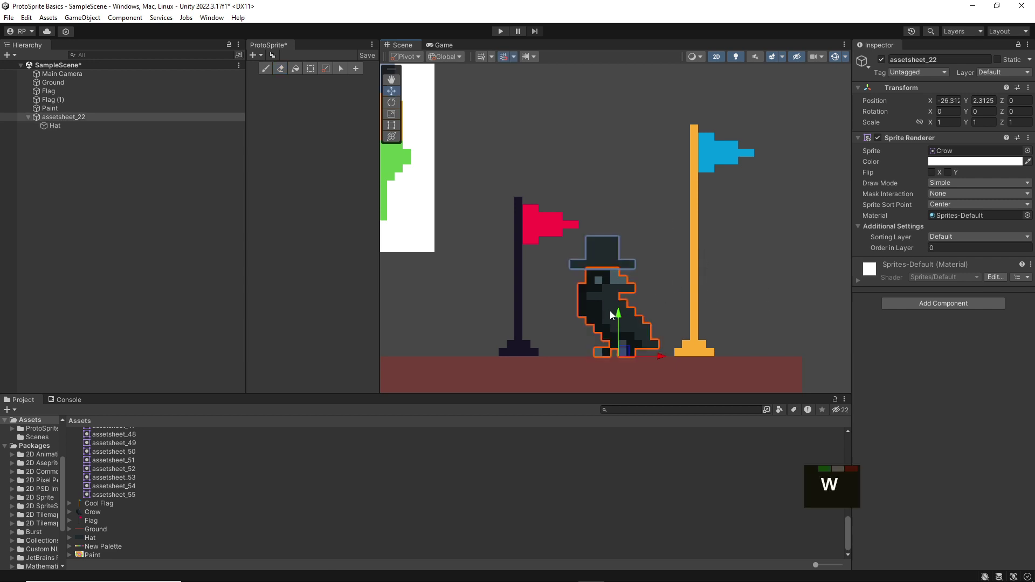
pyautogui.moveTo(622, 354)
pyautogui.mouseDown()
pyautogui.moveTo(619, 345)
pyautogui.moveTo(628, 350)
pyautogui.mouseUp()
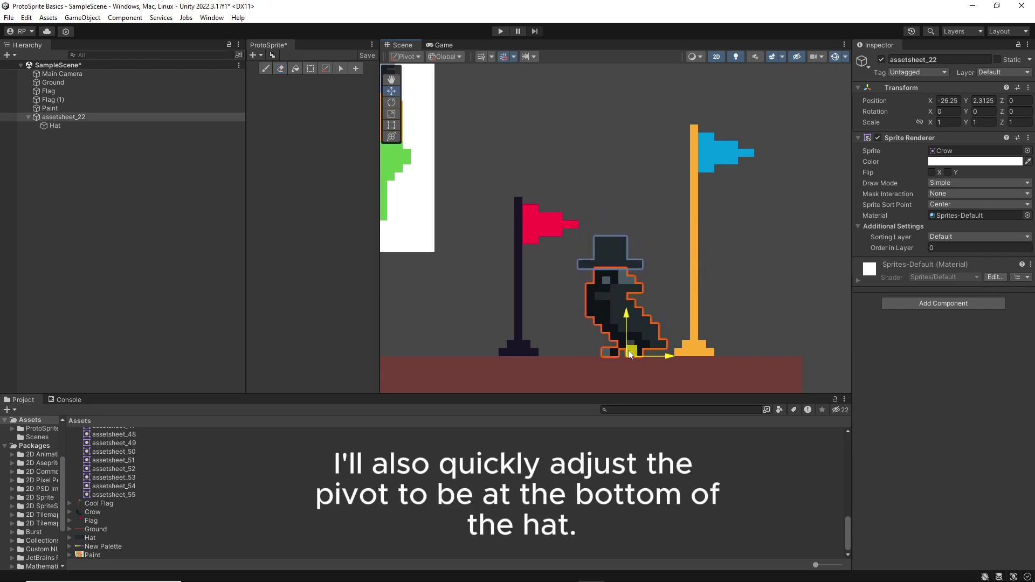
# Set the Hat's pivot to its bottom centre, X 0.5 and Y 0, and place the hat back on the crow's head.
pyautogui.click(626, 262)
pyautogui.press('c')
pyautogui.keyDown('ctrl'); pyautogui.click(623, 264); pyautogui.keyUp('ctrl')
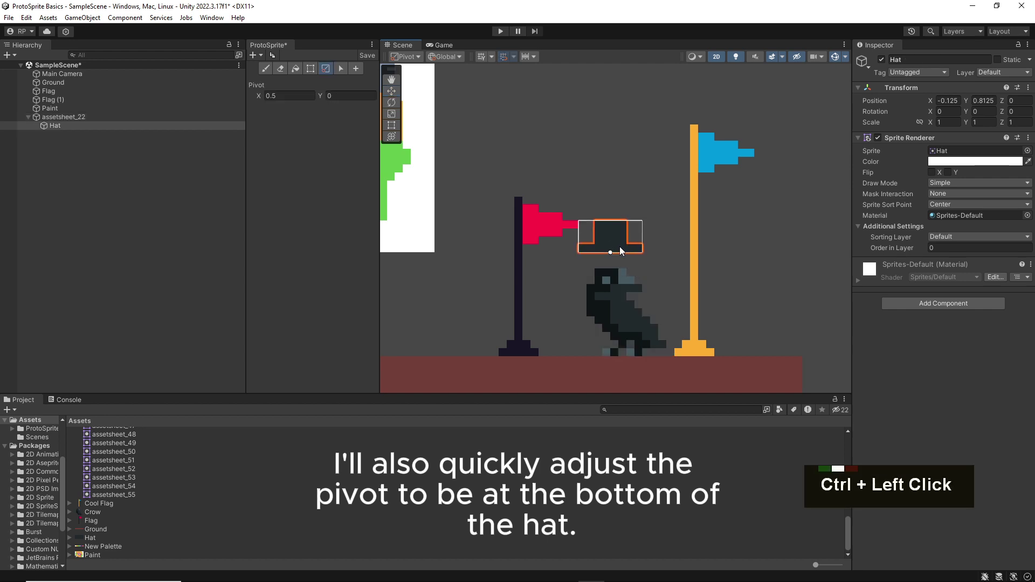
pyautogui.press('w')
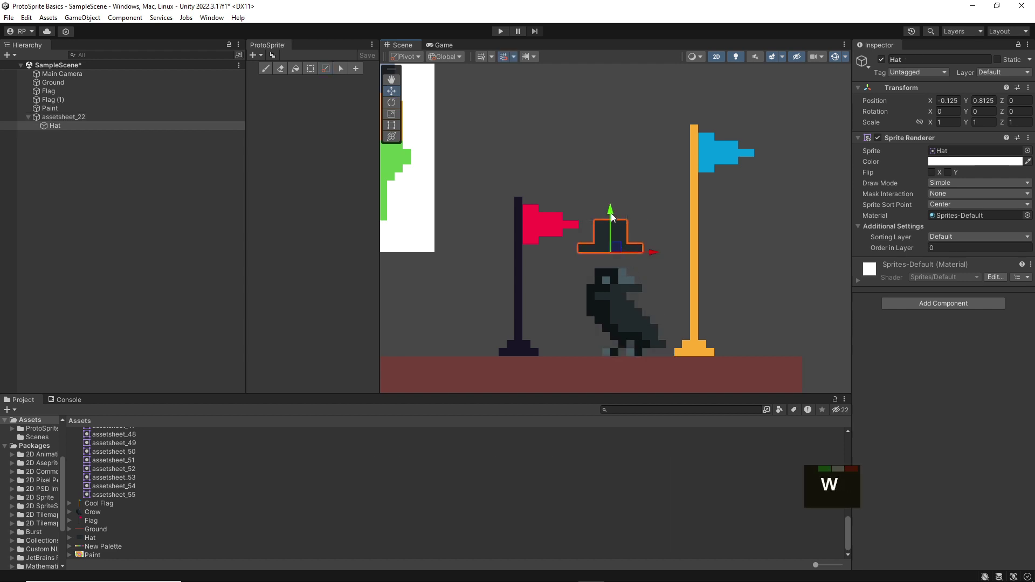
pyautogui.moveTo(614, 223); pyautogui.dragTo(611, 229)
pyautogui.click(629, 340)
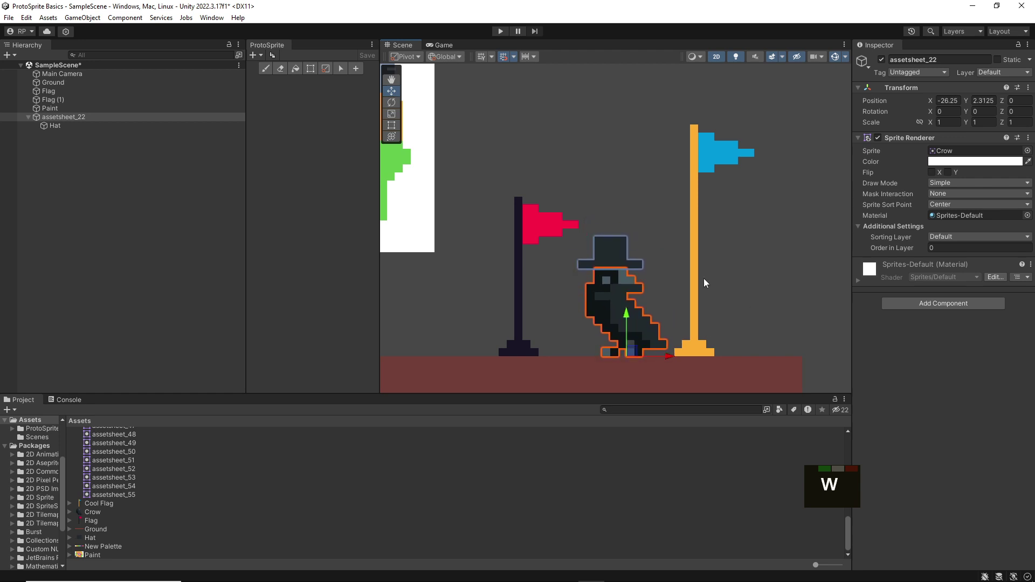
# Set the blue flag's Order in Layer to -8 and move the flag behind the crow.
pyautogui.click(685, 234)
pyautogui.click(695, 241)
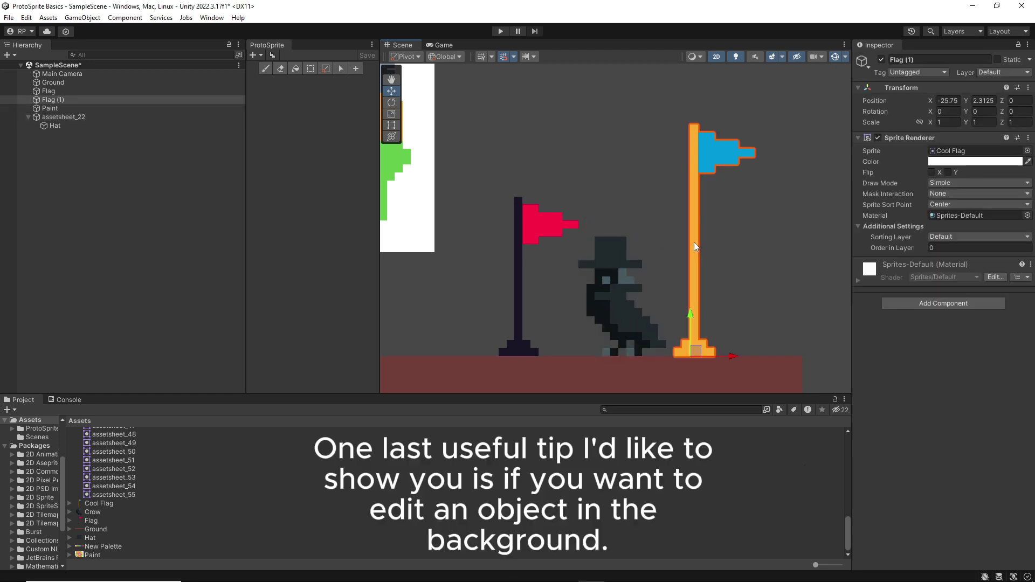
pyautogui.moveTo(917, 248); pyautogui.dragTo(908, 249)
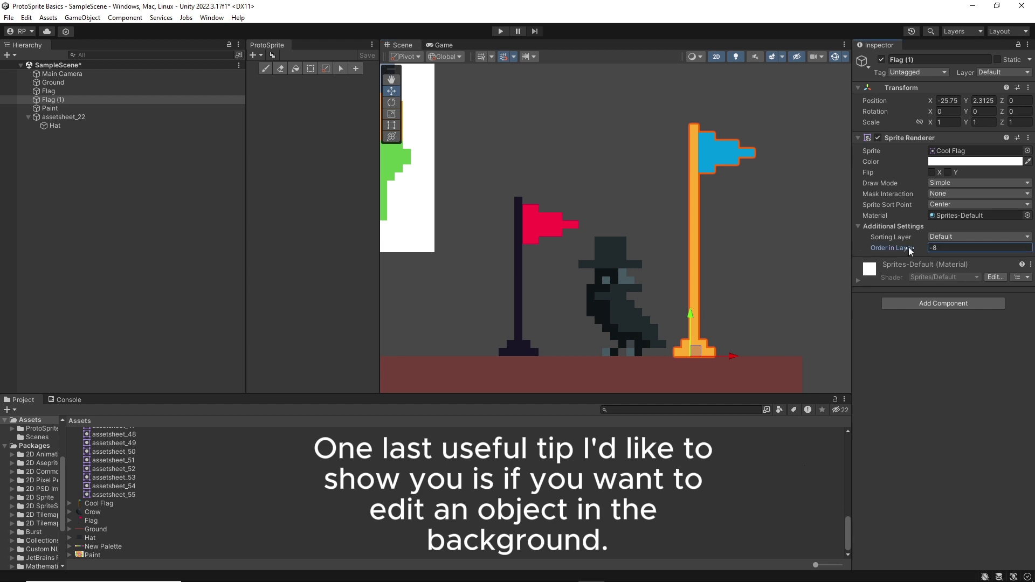
pyautogui.moveTo(733, 358); pyautogui.dragTo(663, 357)
pyautogui.click(709, 302)
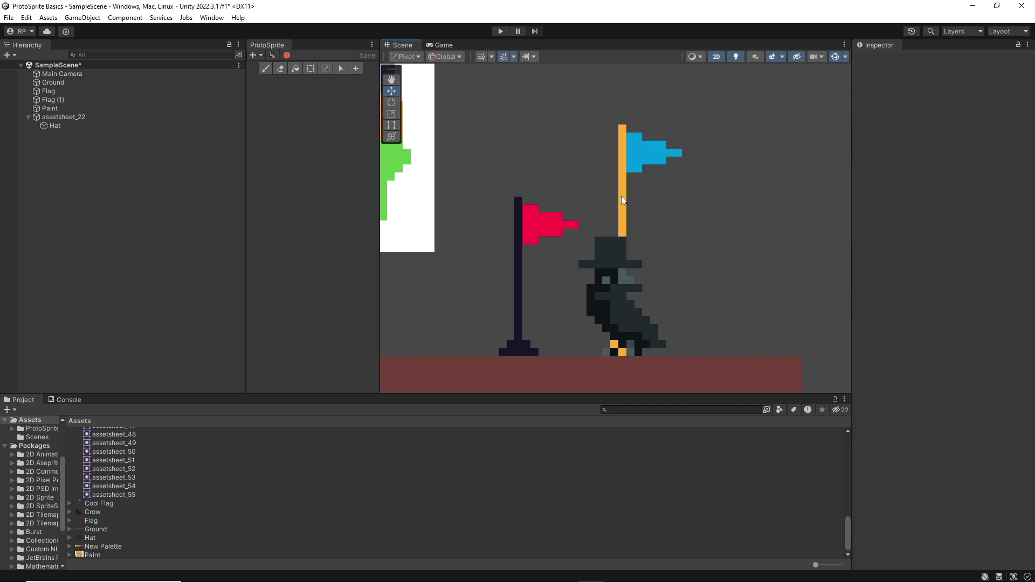
# Select the blue flag behind the crow and set the eraser size to 5.
pyautogui.click(643, 161)
pyautogui.press('d')
pyautogui.keyDown('ctrl'); pyautogui.moveTo(703, 185); pyautogui.dragTo(731, 185); pyautogui.keyUp('ctrl')
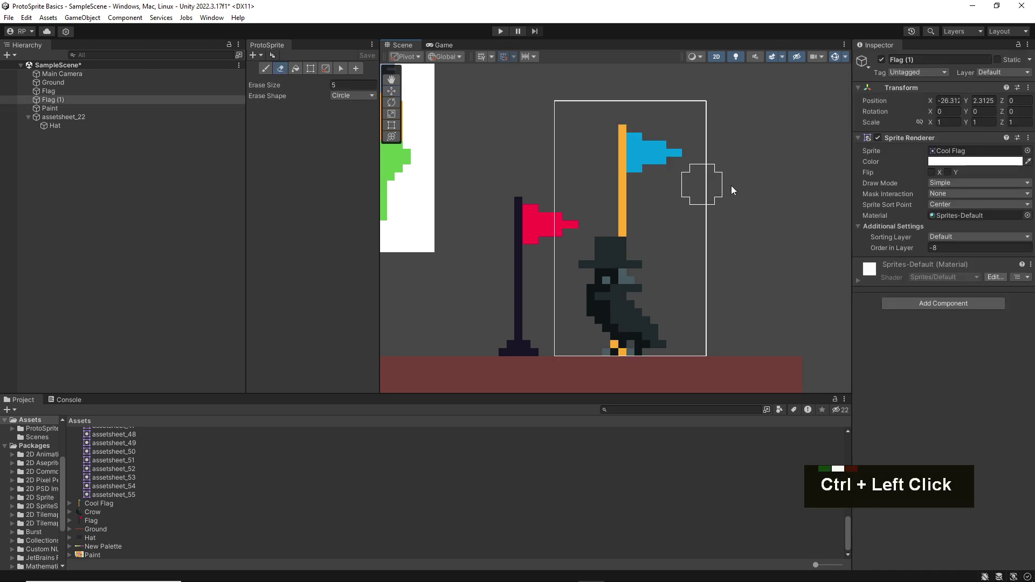
pyautogui.moveTo(654, 168); pyautogui.dragTo(662, 166)
pyautogui.press('w')
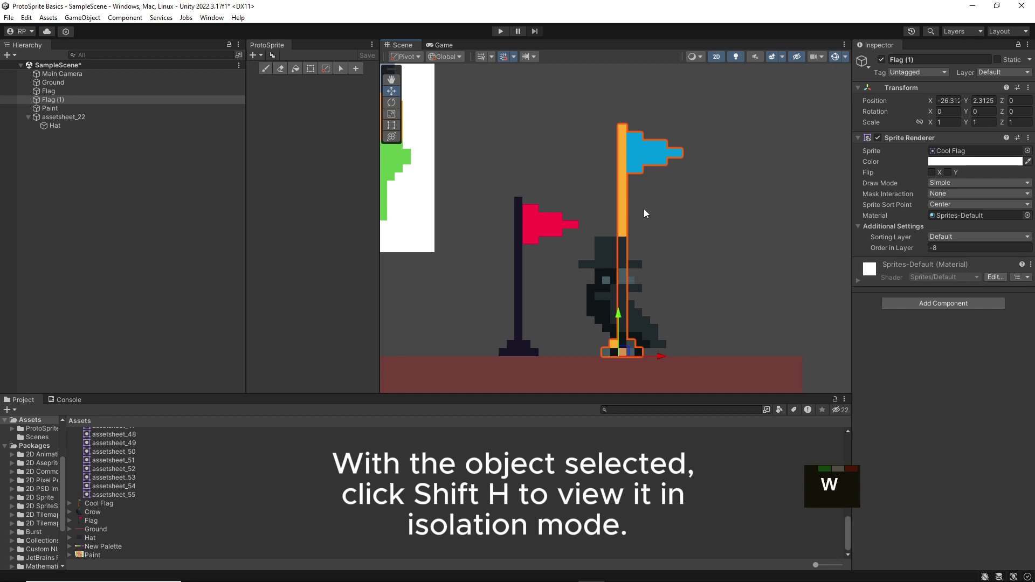
# Show only the selected blue flag in isolation view.
pyautogui.press('shift')
pyautogui.press('shift')
pyautogui.press('shift')
pyautogui.press('shift')
pyautogui.press('shift')
pyautogui.hotkey('shift', 'h')
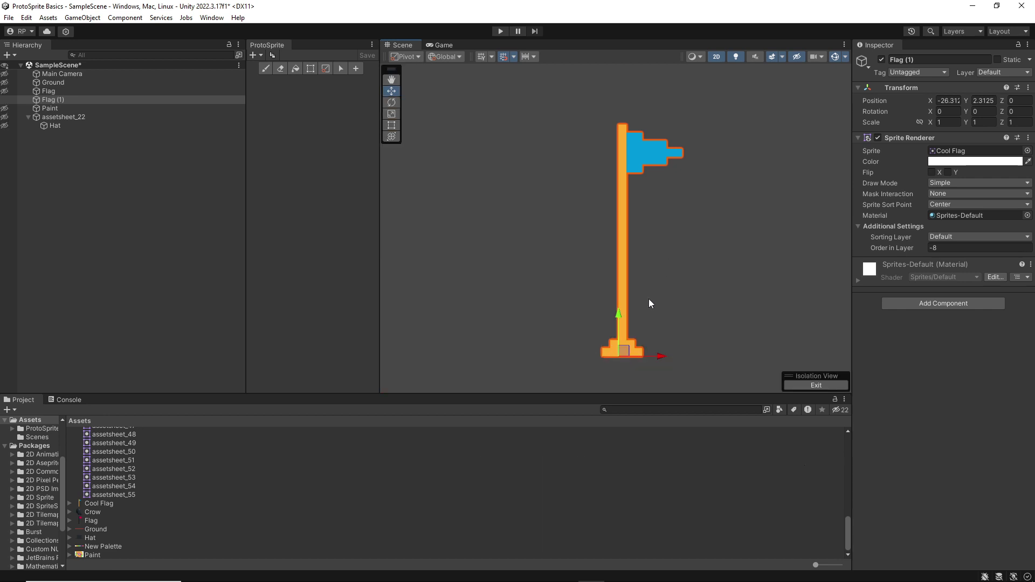
# Sample the flagpole's orange colour, set the brush size to 1 and paint a small knob on the pole's lower part.
pyautogui.press('d')
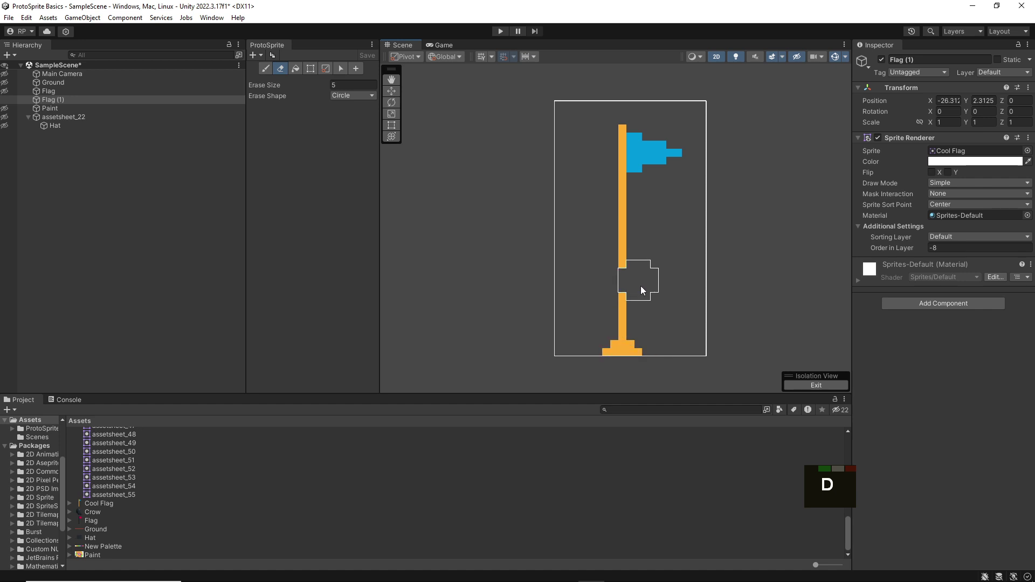
pyautogui.press('b')
pyautogui.press('space')
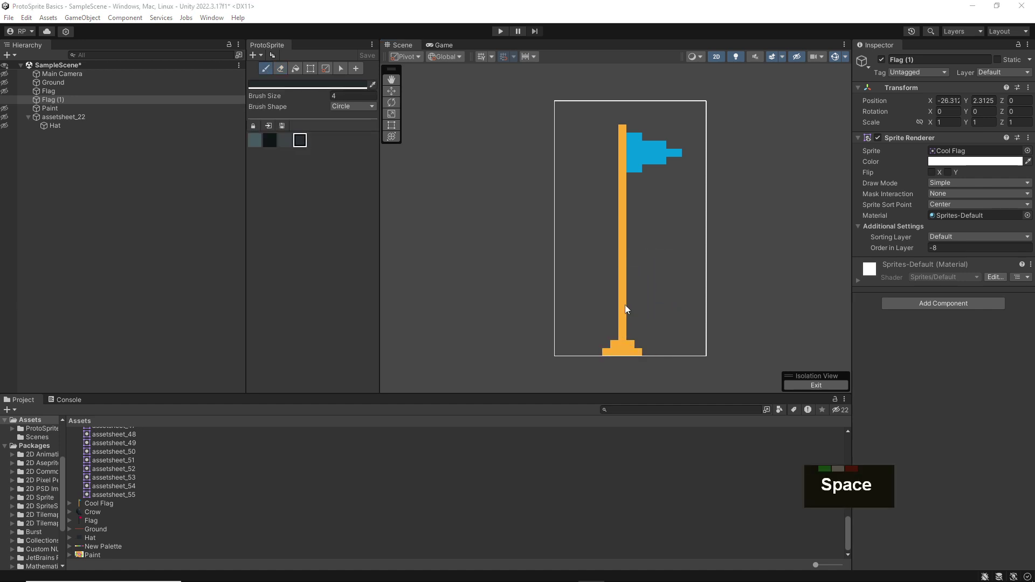
pyautogui.moveTo(645, 289)
pyautogui.keyDown('ctrl'); pyautogui.mouseDown()
pyautogui.moveTo(617, 294)
pyautogui.moveTo(629, 302)
pyautogui.moveTo(616, 306)
pyautogui.mouseUp(); pyautogui.keyUp('ctrl')
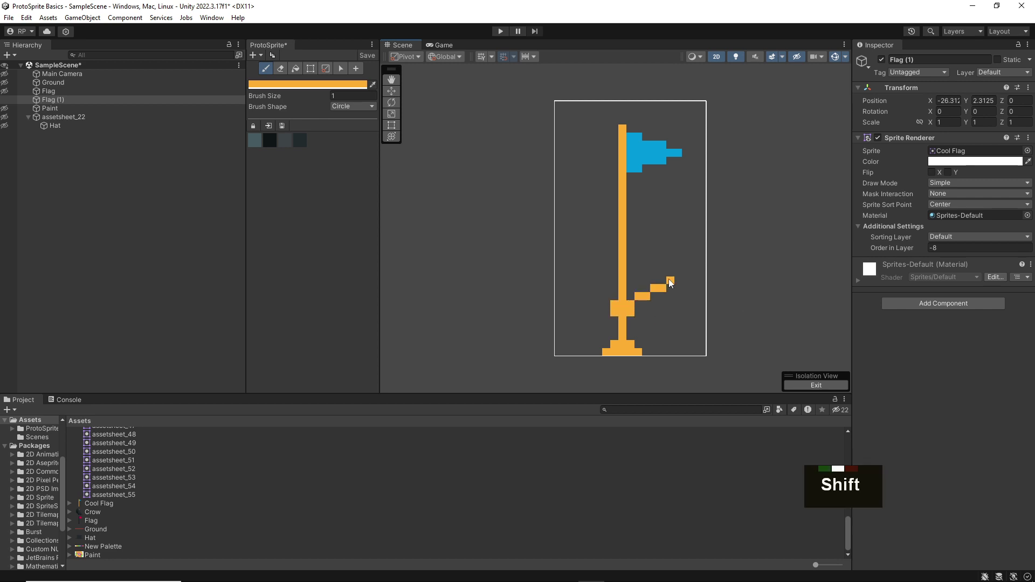
# Exit isolation view to show all scene objects again, and deselect the flag.
pyautogui.hotkey('shift', 'h')
pyautogui.press('w')
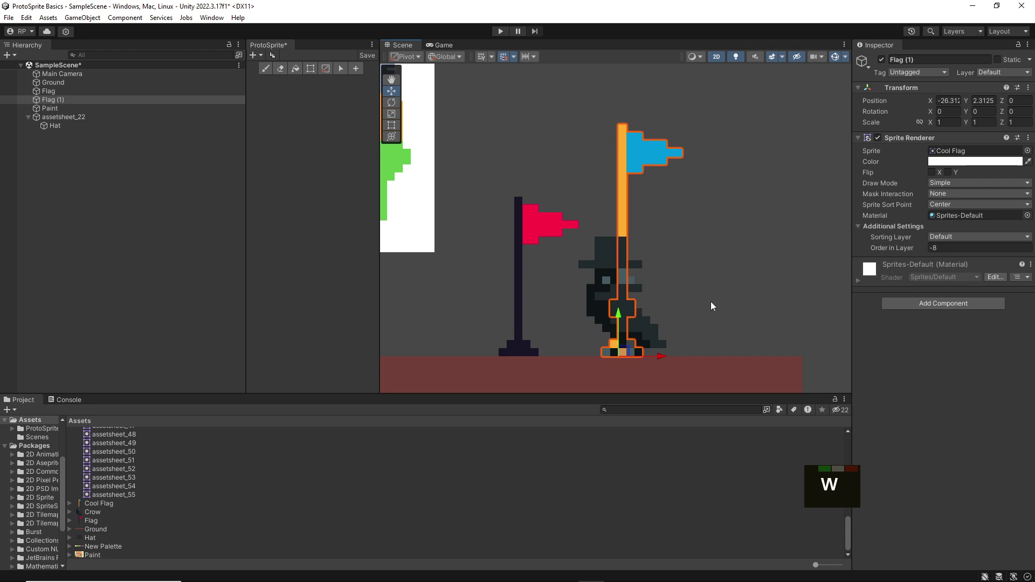
pyautogui.click(704, 339)
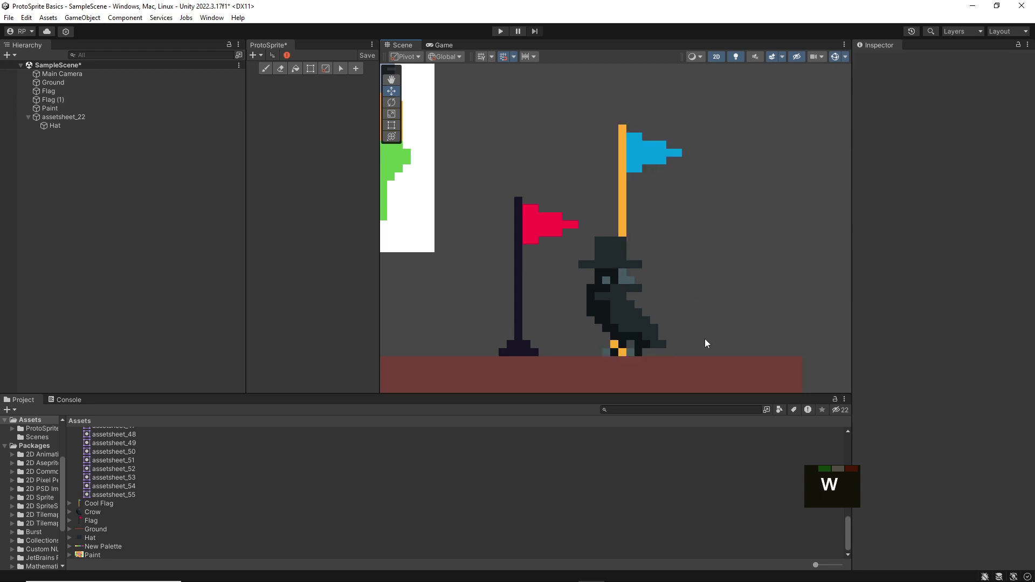
# Move the blue flag out from behind the crow to its right side, and save all changes.
pyautogui.click(625, 213)
pyautogui.moveTo(659, 354); pyautogui.dragTo(740, 357)
pyautogui.click(795, 251)
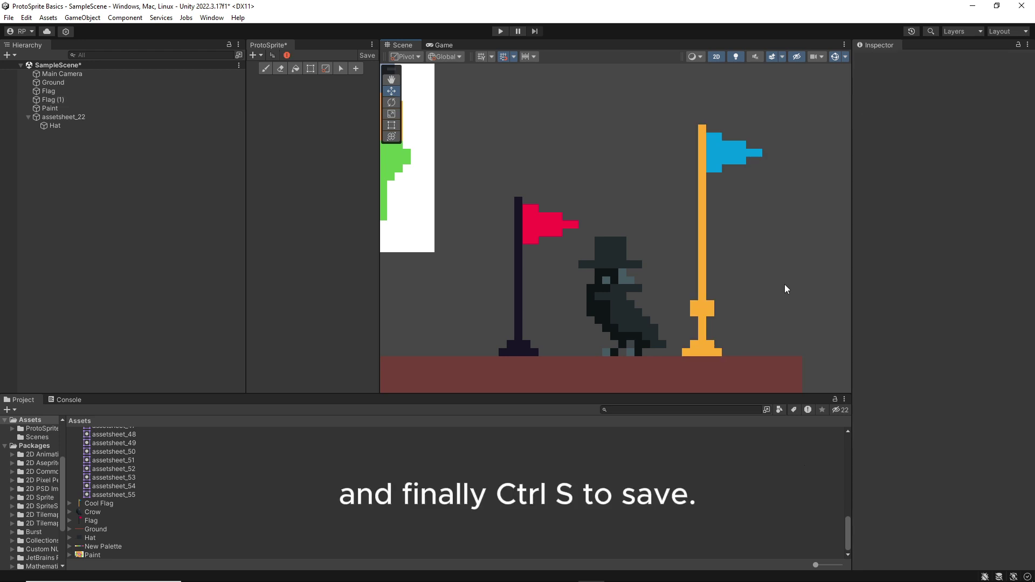
pyautogui.hotkey('ctrl', 's')
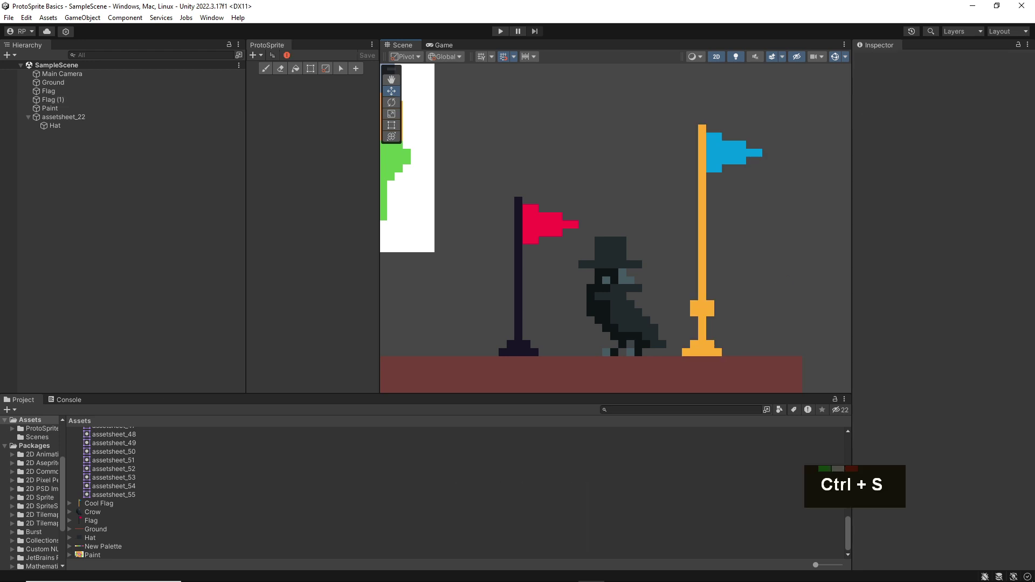